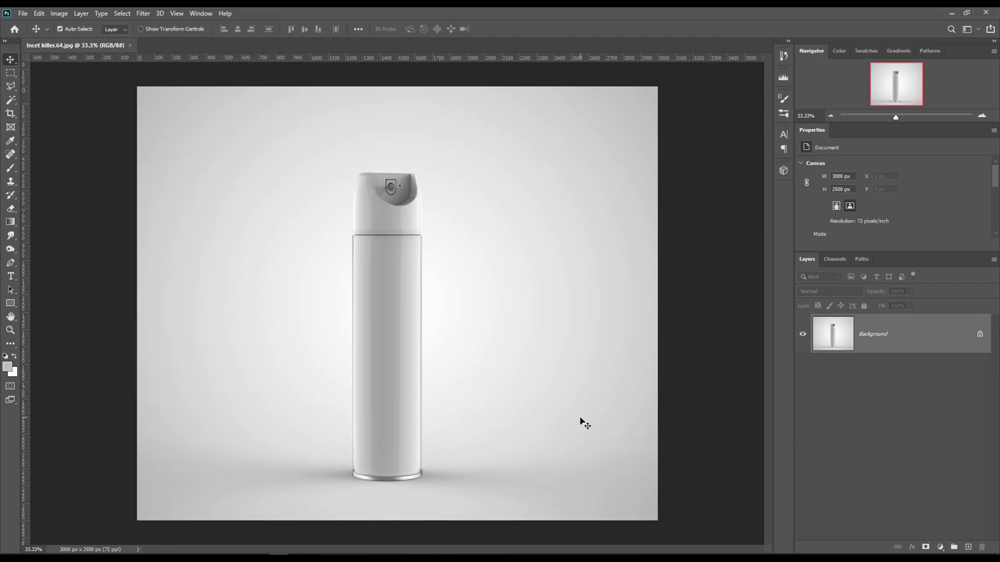
Select the Pen tool in Shape mode for tracing the spray can
click(11, 263)
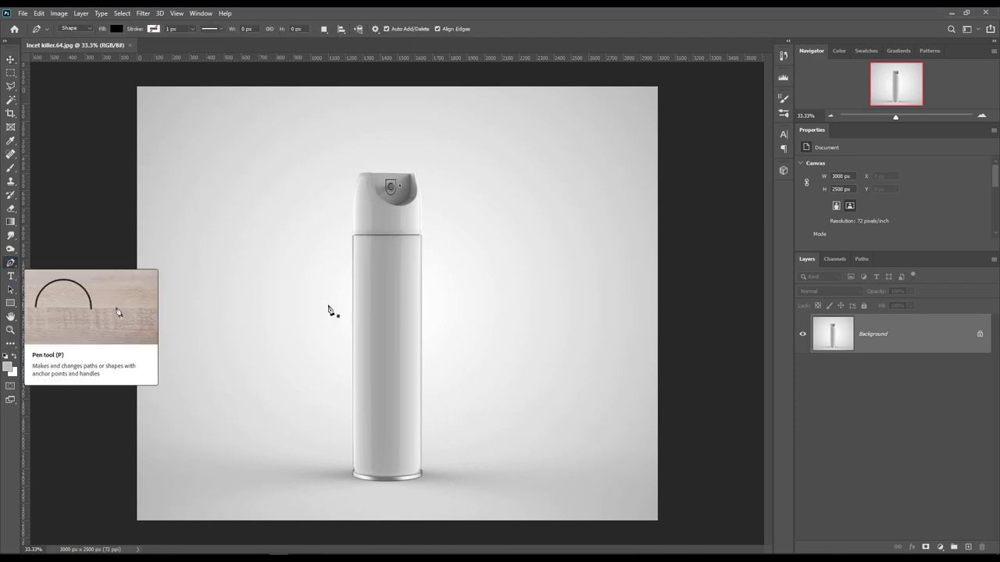
Trace a closed Pen outline of the can body from the cap seam to the base corners
scroll(269, 285, up, 5)
drag(498, 471, 488, 471)
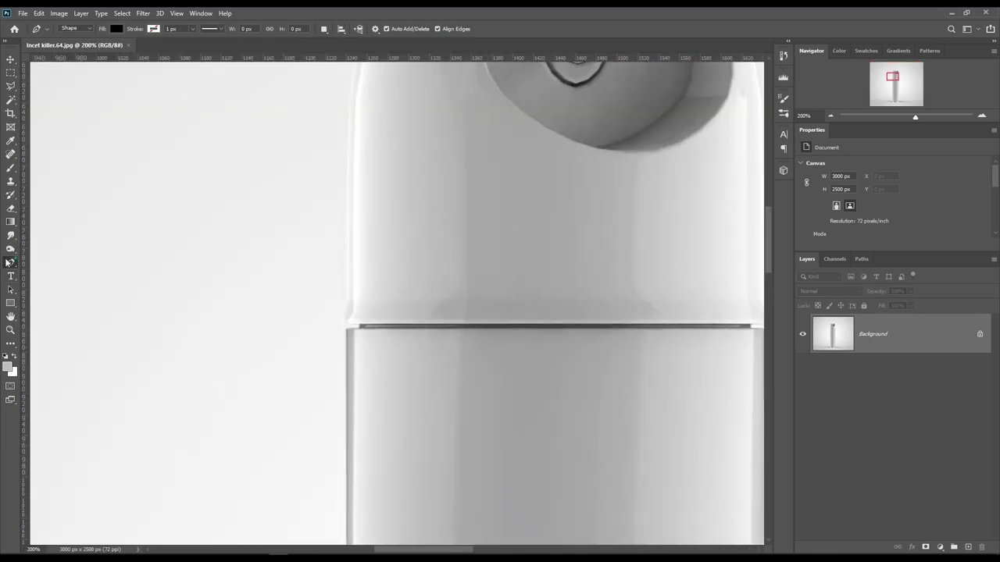
right_click(10, 263)
click(43, 264)
click(360, 326)
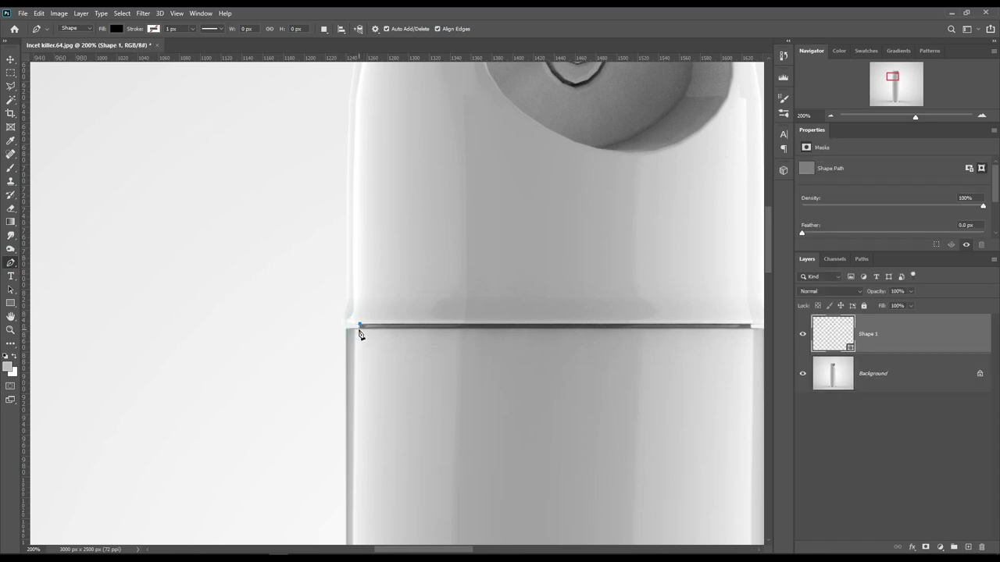
click(355, 331)
drag(426, 500, 441, 397)
click(333, 367)
scroll(469, 429, right, 3)
click(546, 428)
scroll(508, 406, up, 10)
drag(463, 423, 453, 508)
click(584, 288)
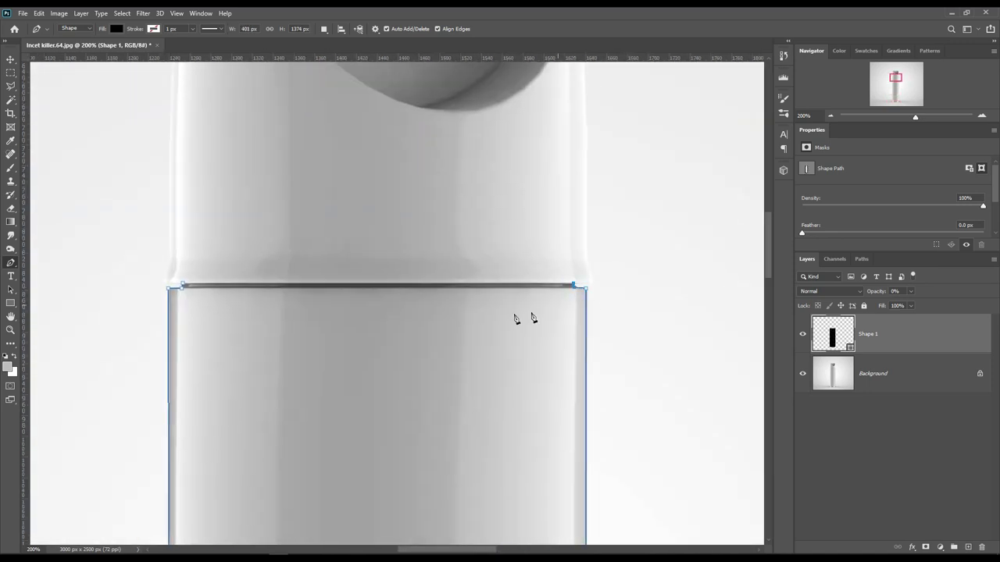
scroll(533, 317, up, 5)
click(259, 424)
Add anchors along the bottom and curve the outline to follow the can's rounded base
scroll(517, 396, down, 10)
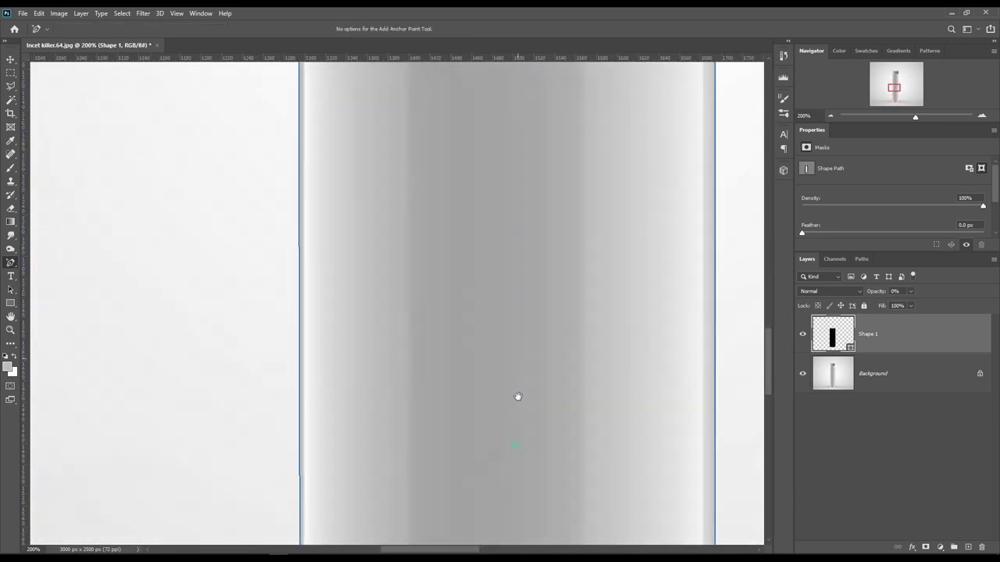
scroll(517, 395, down, 5)
click(317, 390)
click(337, 419)
drag(720, 403, 724, 401)
drag(531, 421, 384, 443)
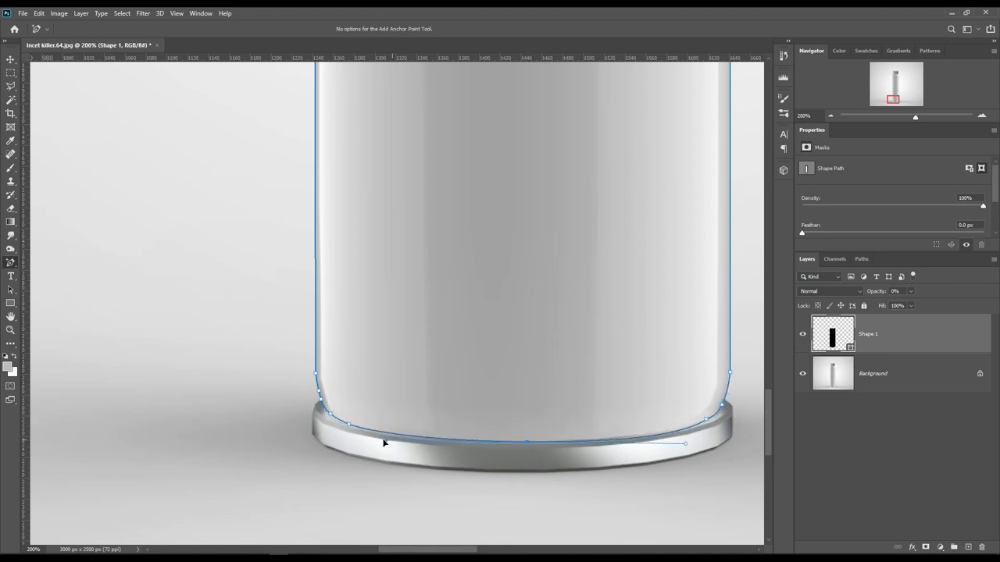
Rename the traced shape layer to 'Body'
key(ctrl+0)
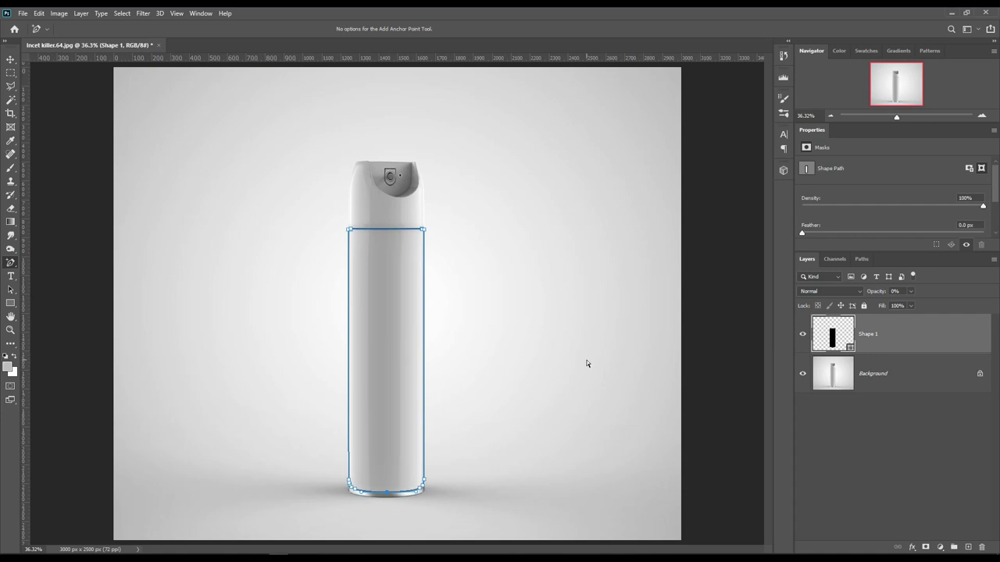
double_click(868, 334)
text(Body)
key(Return)
key(ctrl+plus)
key(ctrl+plus)
key(ctrl+plus)
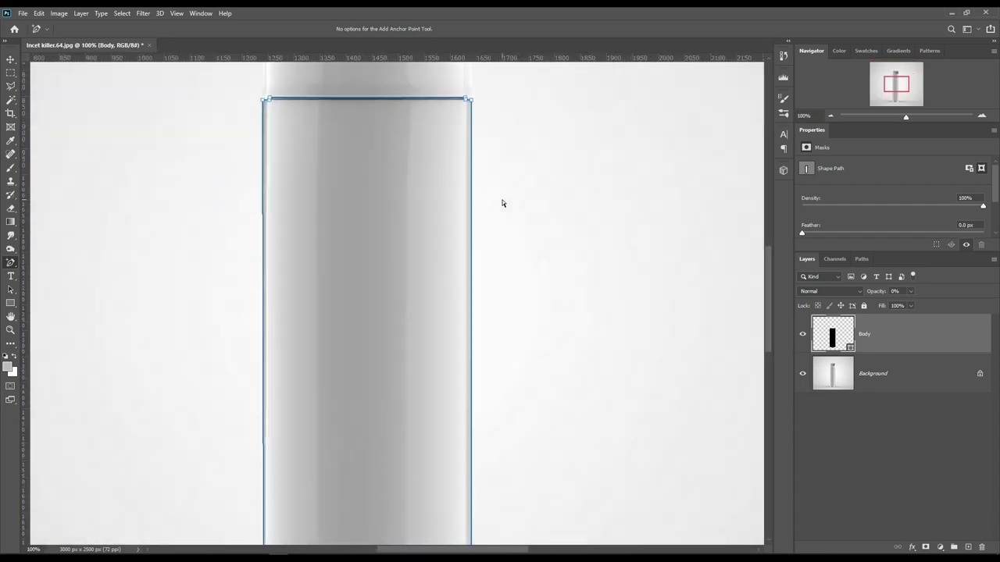
key(ctrl+plus)
drag(468, 128, 580, 375)
Trace a new Pen shape around the can's cap, from its top to the bottom corners
mouse_move(539, 70)
mouse_down()
mouse_move(533, 262)
mouse_move(521, 314)
mouse_up()
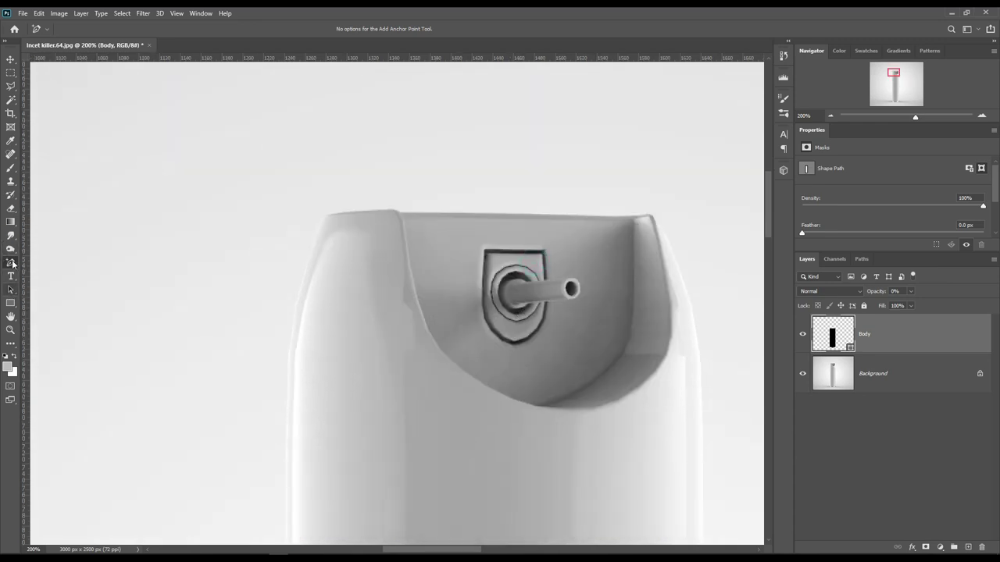
right_click(11, 262)
click(42, 262)
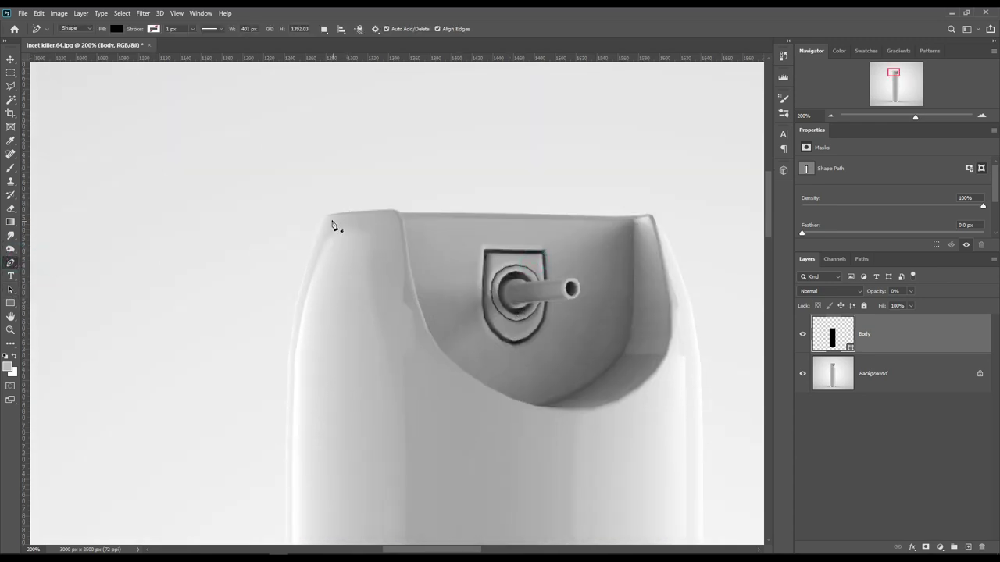
key(ctrl+plus)
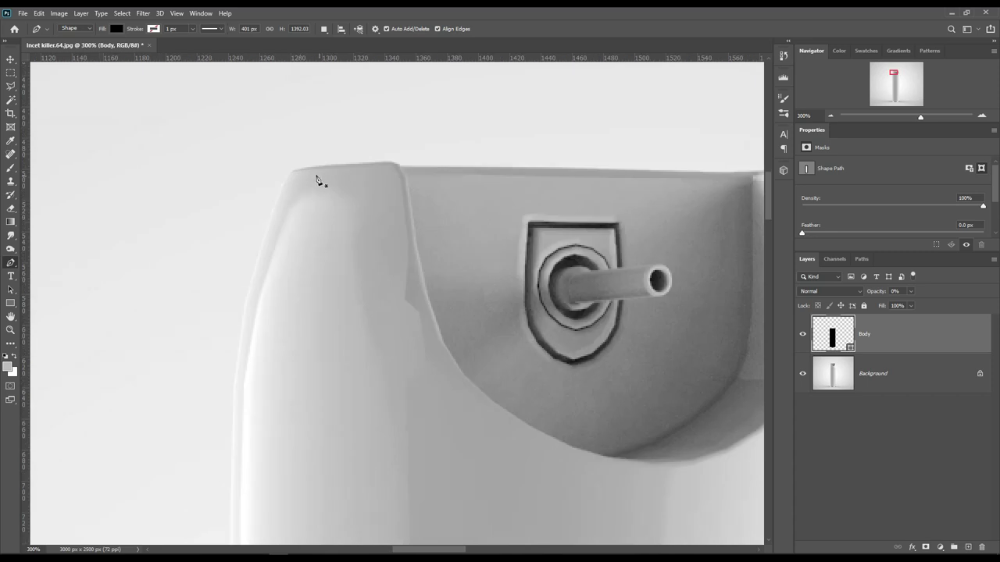
click(305, 172)
scroll(296, 312, down, 5)
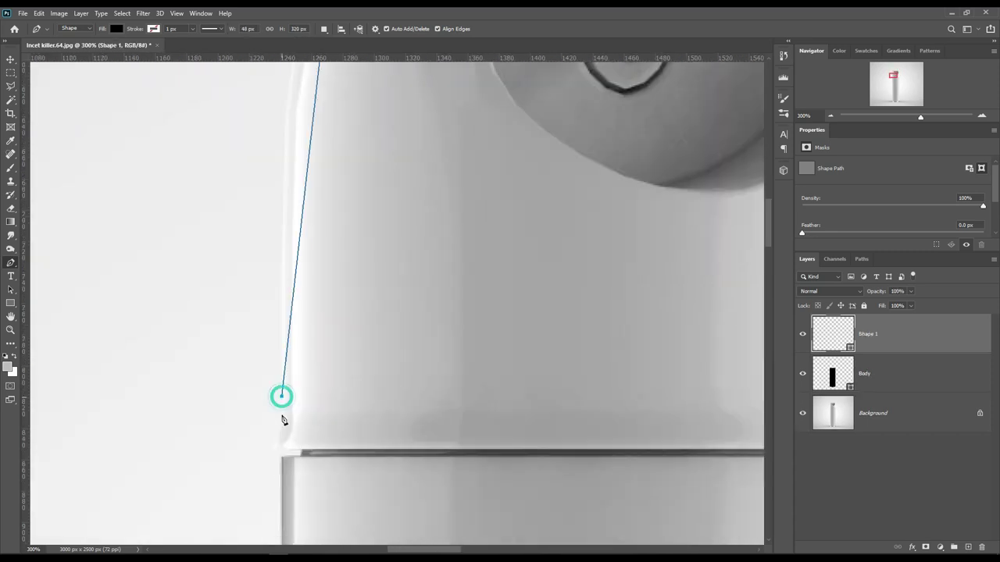
click(281, 397)
scroll(281, 397, right, 5)
click(511, 477)
scroll(511, 477, up, 10)
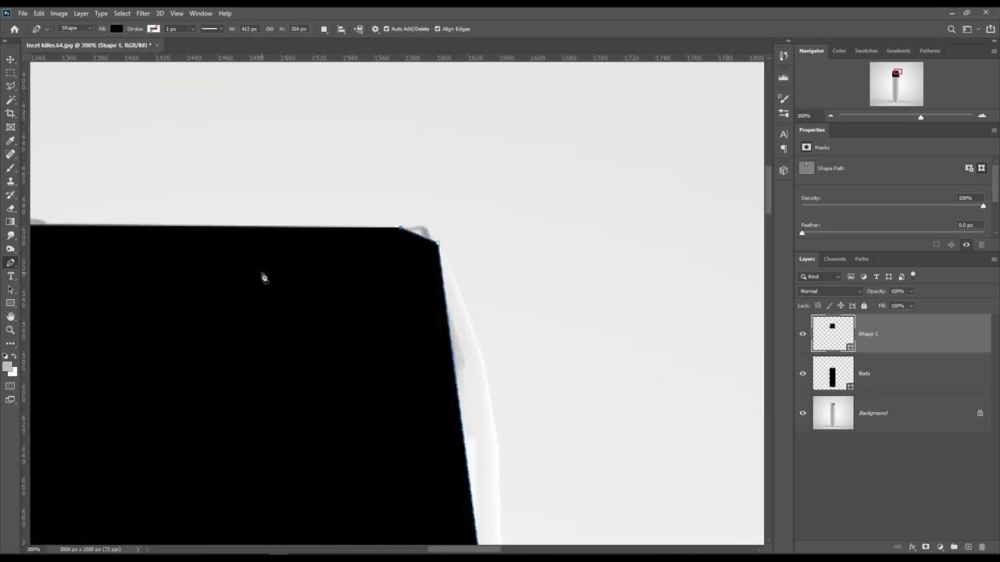
scroll(261, 276, left, 5)
Set the cap shape to 0% opacity and curve its top edge with Add Anchor Point
key(0)
key(0)
right_click(11, 262)
click(56, 294)
click(145, 253)
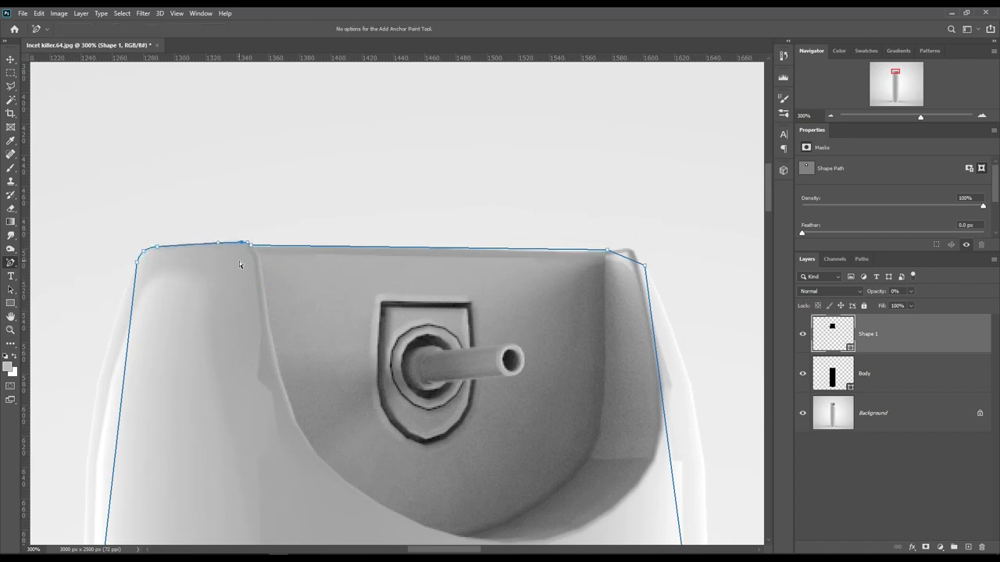
drag(239, 245, 251, 242)
click(570, 248)
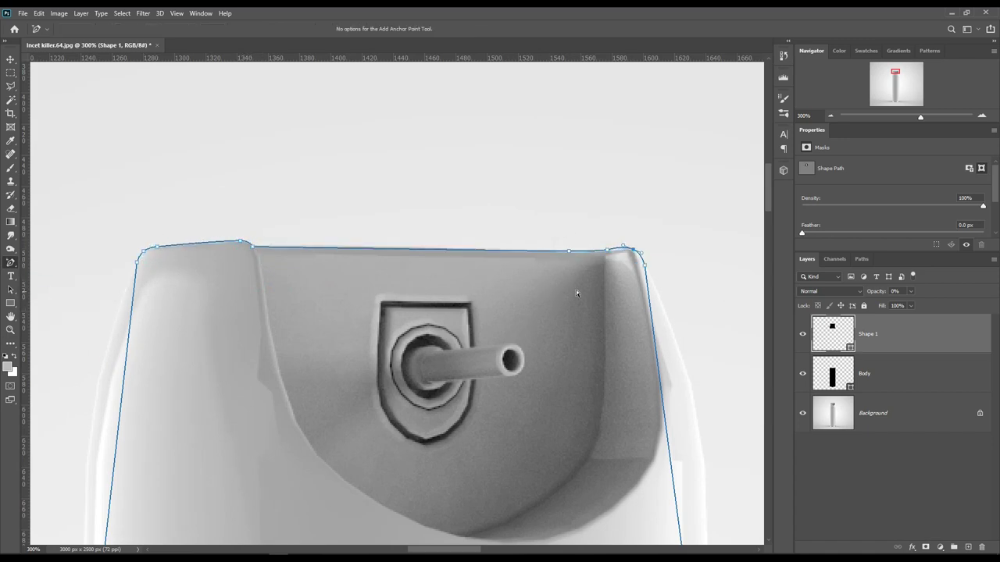
scroll(391, 305, down, 5)
scroll(390, 305, left, 5)
Add anchors along the cap's left and right edges to bend them to its contour
click(211, 315)
scroll(211, 316, down, 5)
click(190, 395)
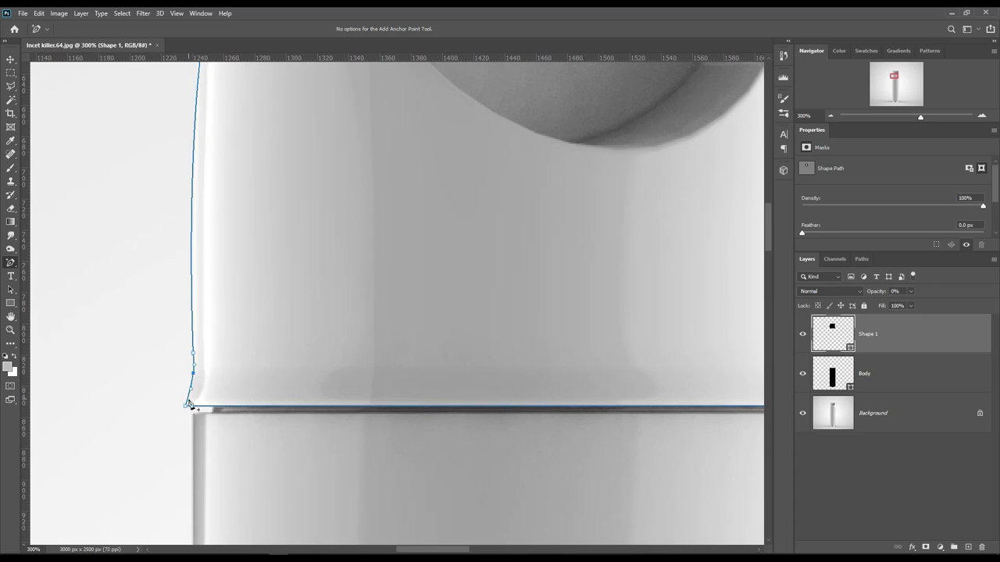
scroll(452, 315, up, 2)
scroll(453, 315, left, 2)
click(242, 328)
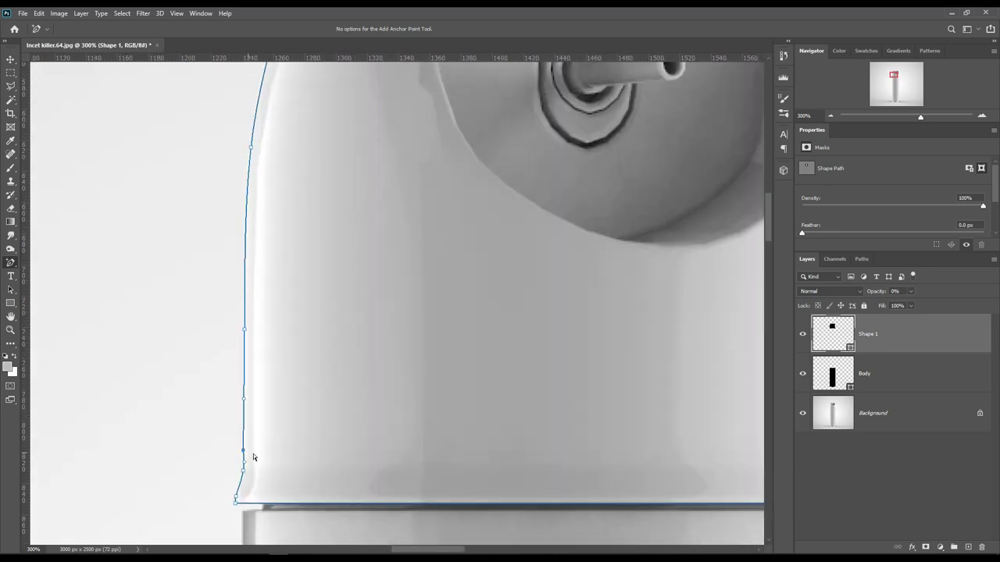
scroll(290, 339, right, 5)
click(290, 339)
scroll(390, 417, left, 1)
scroll(206, 417, up, 5)
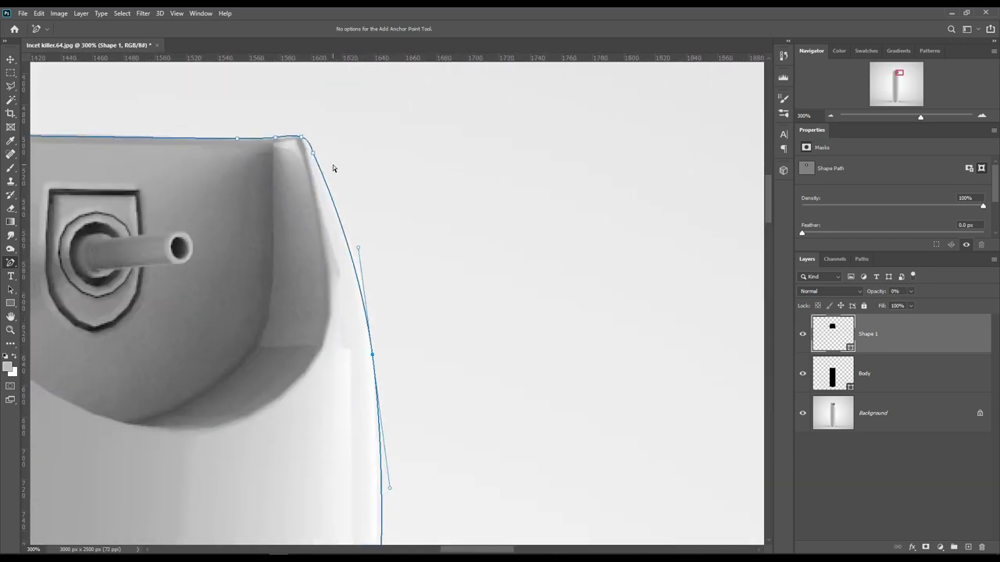
scroll(367, 203, down, 3)
Rename the cap layer 'Top', select Background, and fit the image on screen
key(ctrl+minus)
key(ctrl+minus)
double_click(868, 334)
text(Top)
key(Return)
click(911, 414)
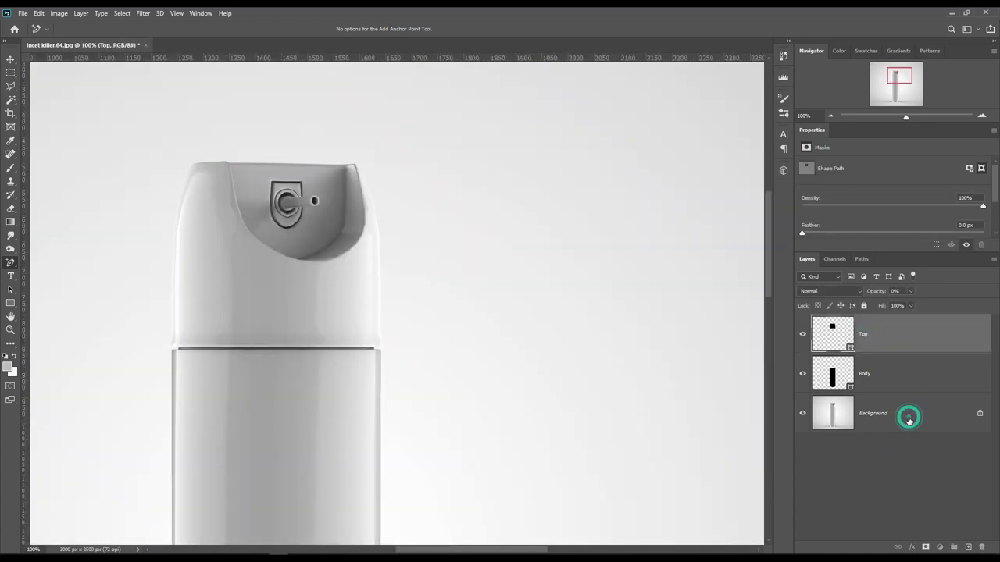
key(ctrl+minus)
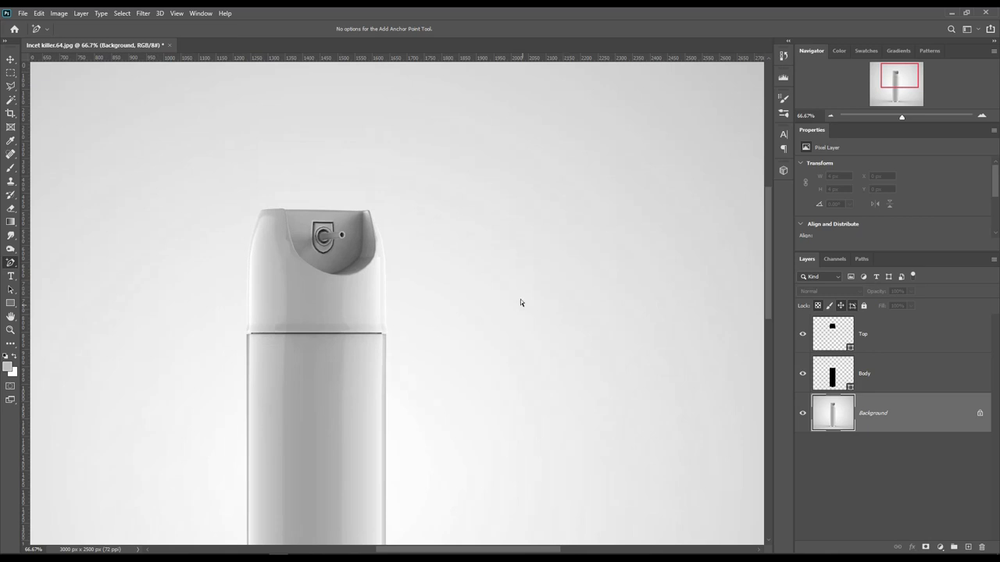
key(ctrl+0)
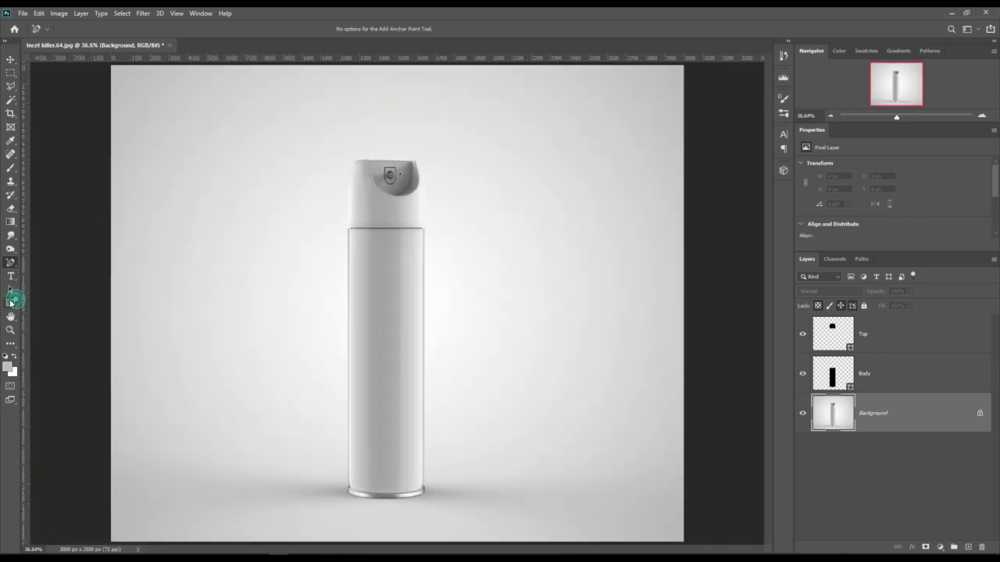
Draw a rectangle over the can body and fill it with red #ff0000
click(10, 303)
drag(341, 221, 431, 493)
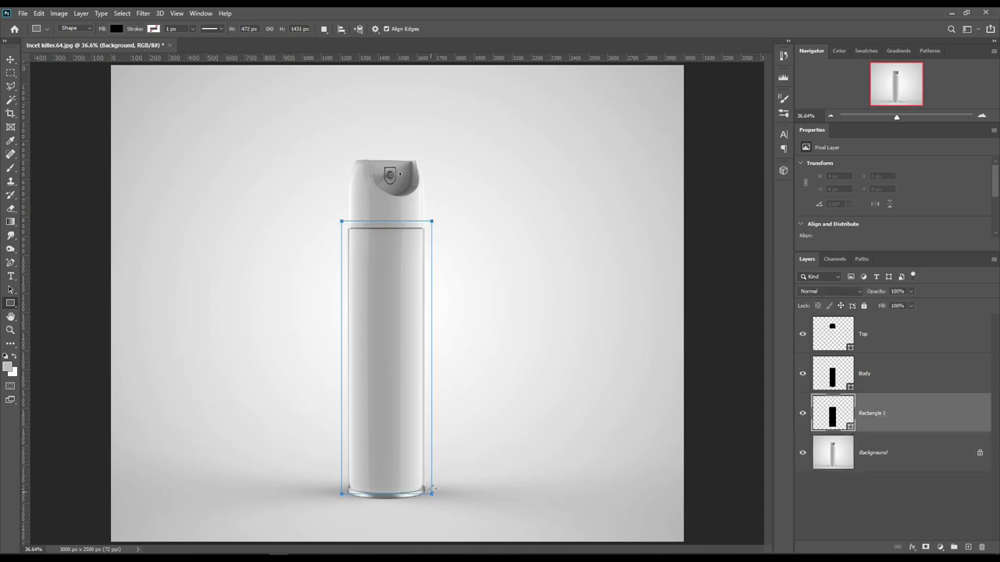
double_click(849, 421)
text(ff0000)
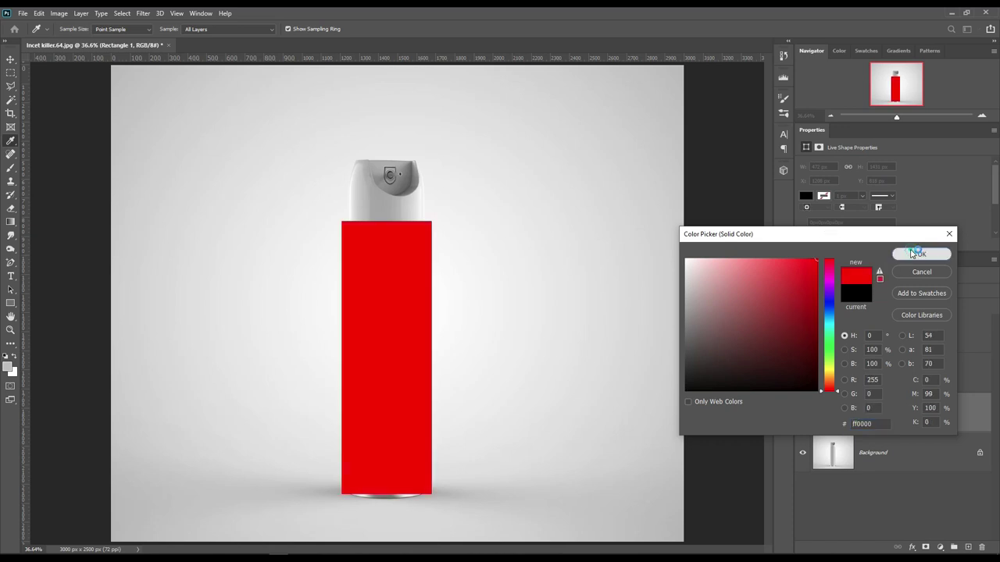
click(911, 254)
Group the Top and Body layers and name the group 'Object ID'
click(886, 379)
shift+click(920, 334)
drag(923, 369, 953, 545)
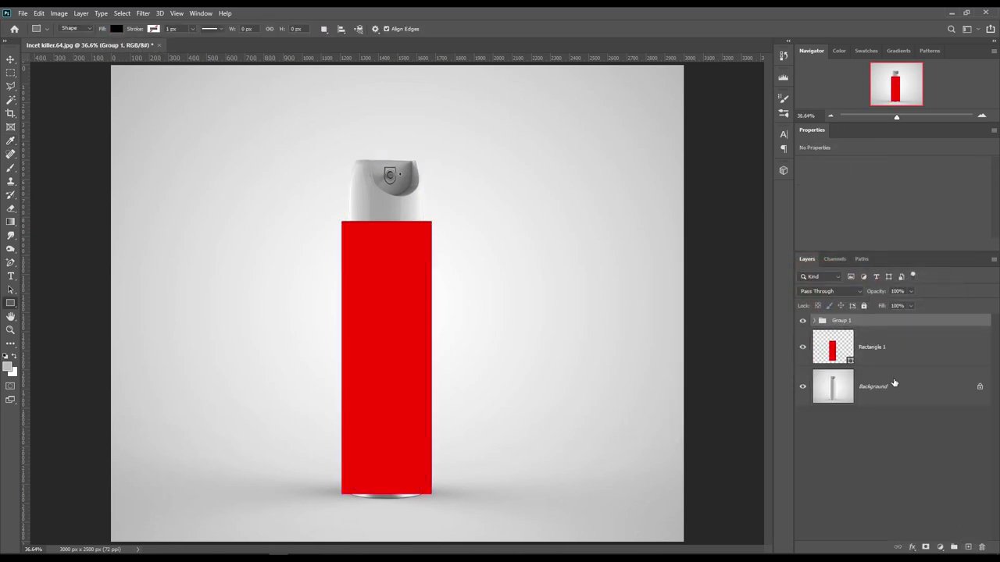
double_click(841, 321)
text(Object ID)
key(Return)
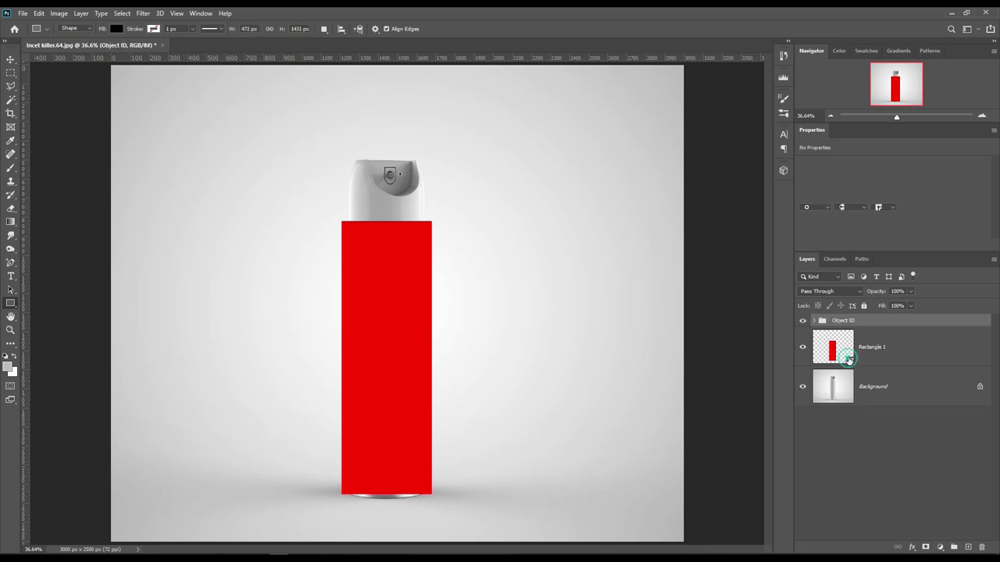
Recolour Rectangle 1 to orange-yellow #ffba00 and convert it to a Smart Object
double_click(848, 360)
drag(822, 388, 827, 379)
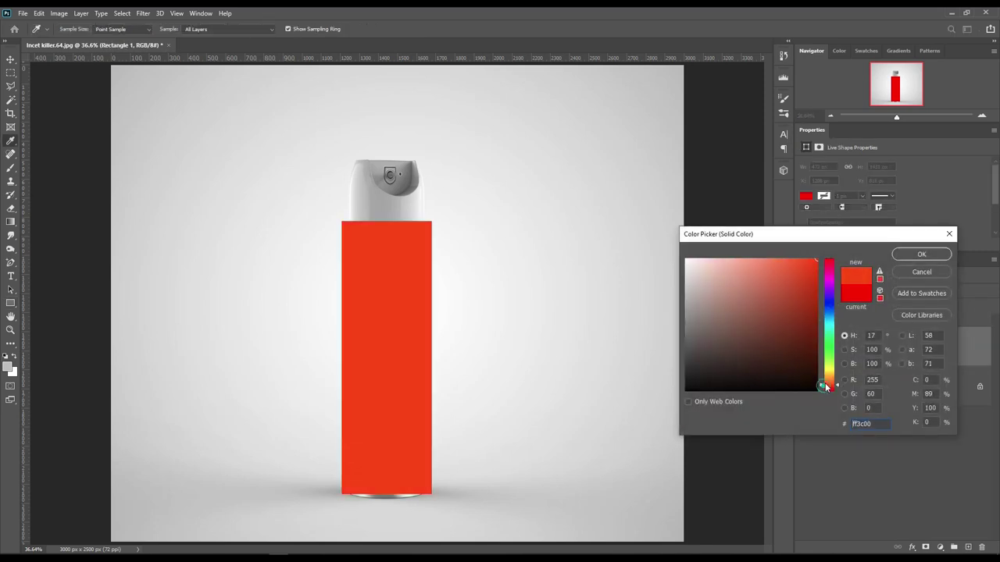
click(920, 254)
right_click(944, 353)
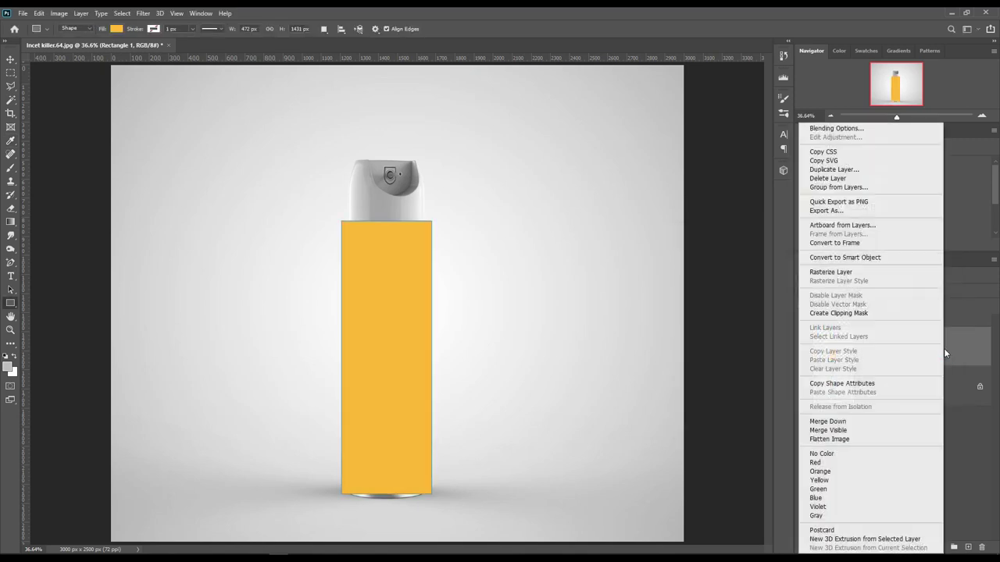
click(871, 260)
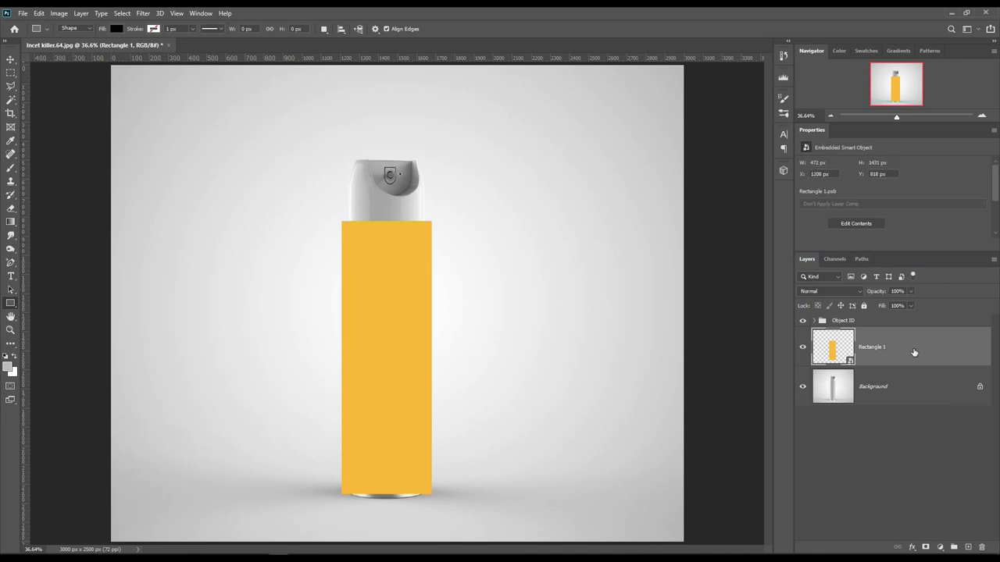
Give Rectangle 1 a red colour label and lower its opacity to 46%
right_click(912, 352)
click(808, 463)
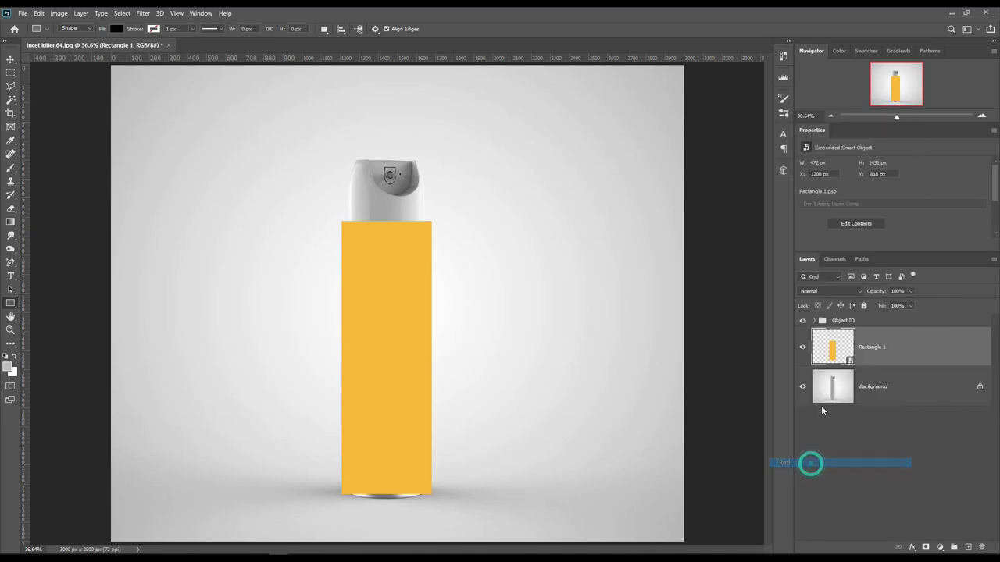
drag(878, 292, 849, 302)
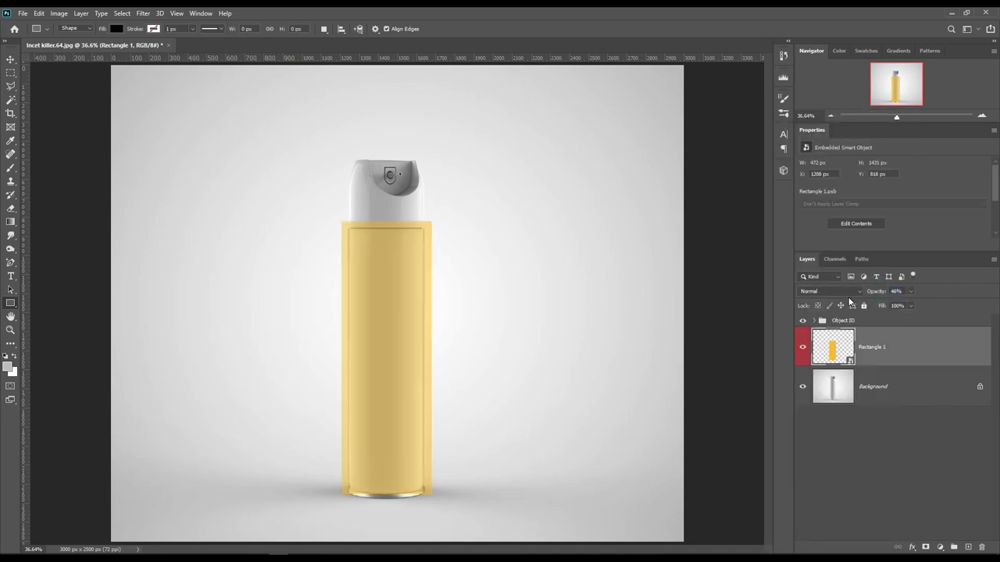
key(ctrl+plus)
scroll(576, 330, down, 1)
scroll(574, 335, down, 3)
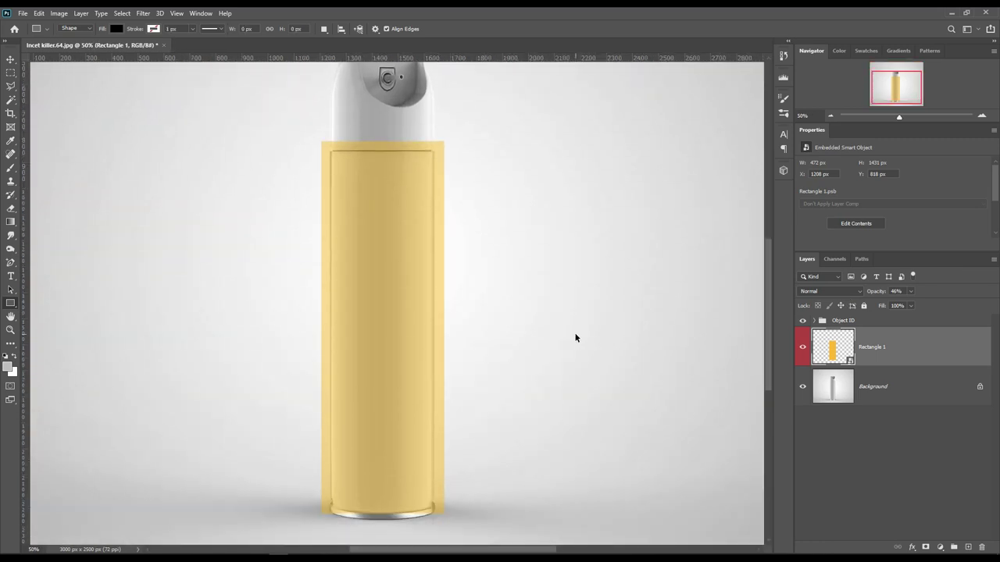
Warp Rectangle 1 with a slight Arch bend along its top
key(ctrl+t)
right_click(375, 194)
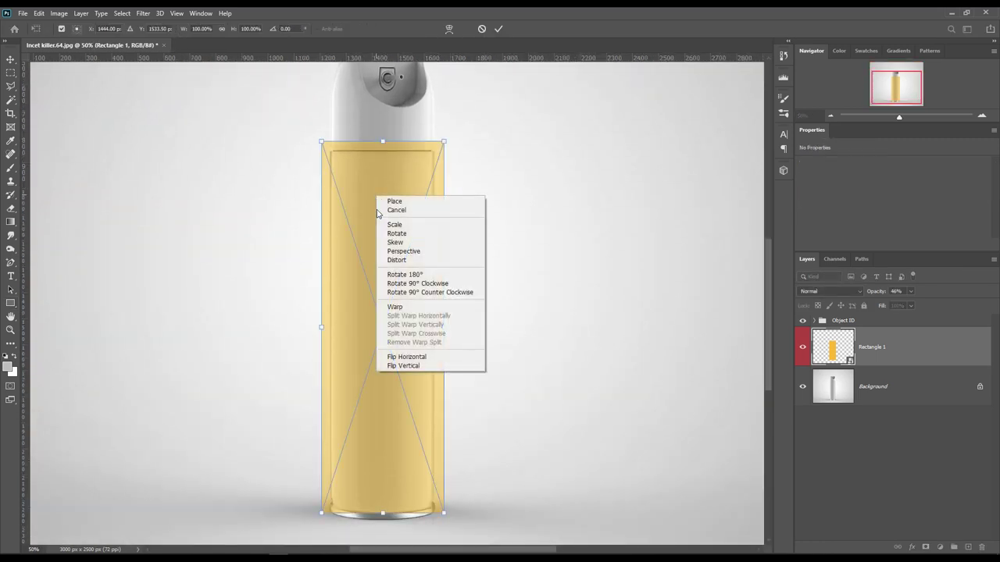
click(397, 307)
click(251, 30)
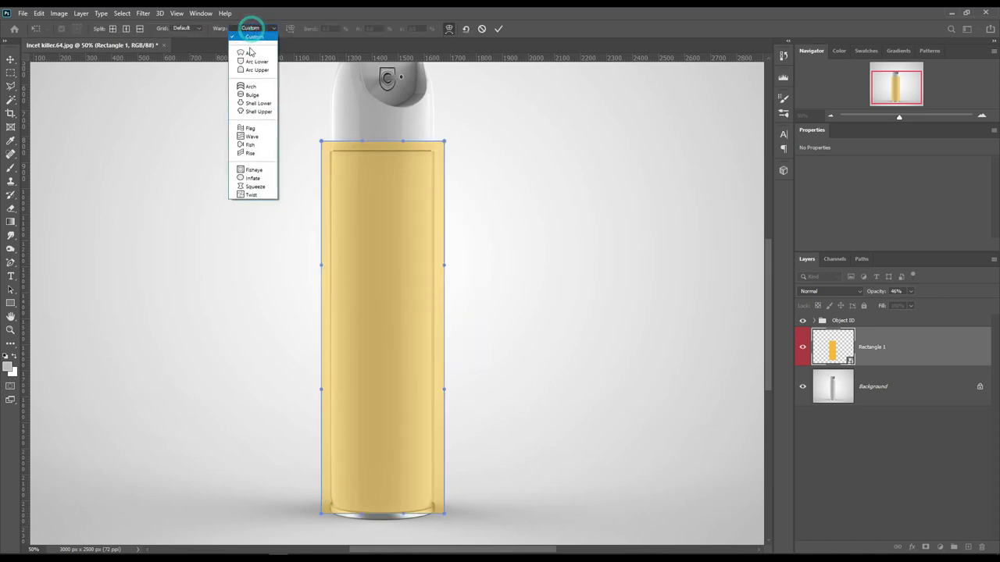
click(257, 86)
drag(384, 127, 383, 145)
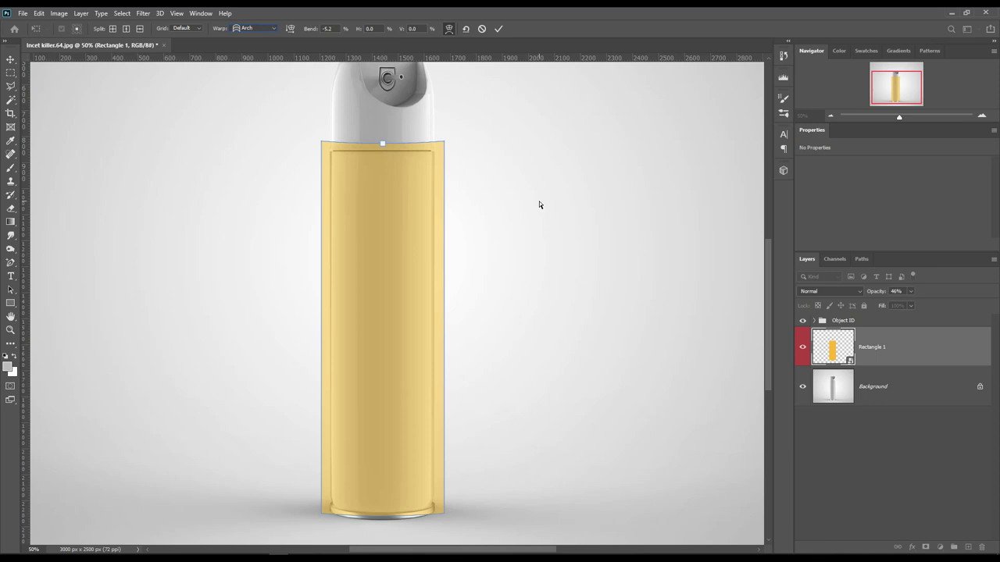
Narrow the rectangle to the can body's width (452 x 1441 px) and commit the transform
key(ctrl+t)
drag(446, 330, 441, 330)
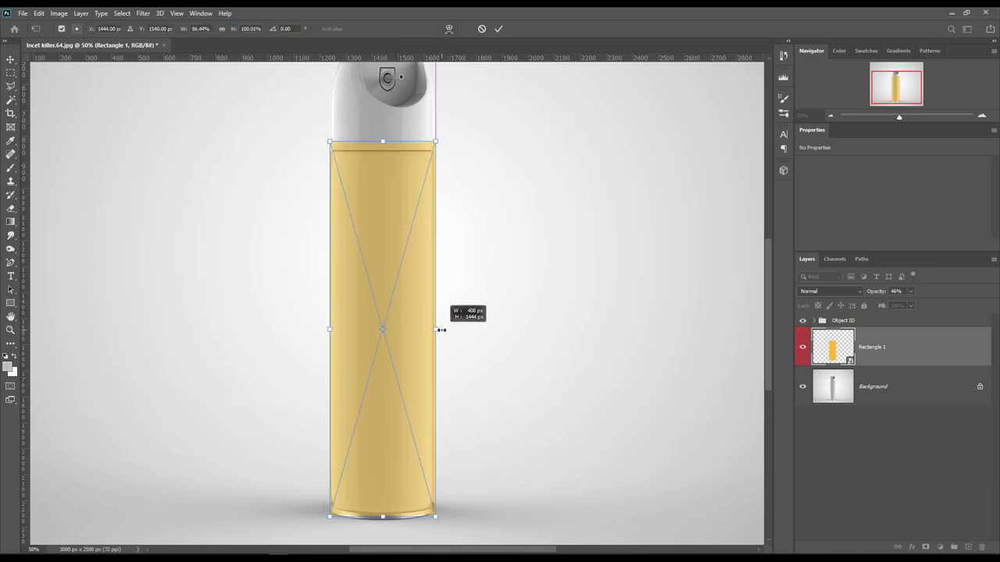
drag(440, 331, 443, 331)
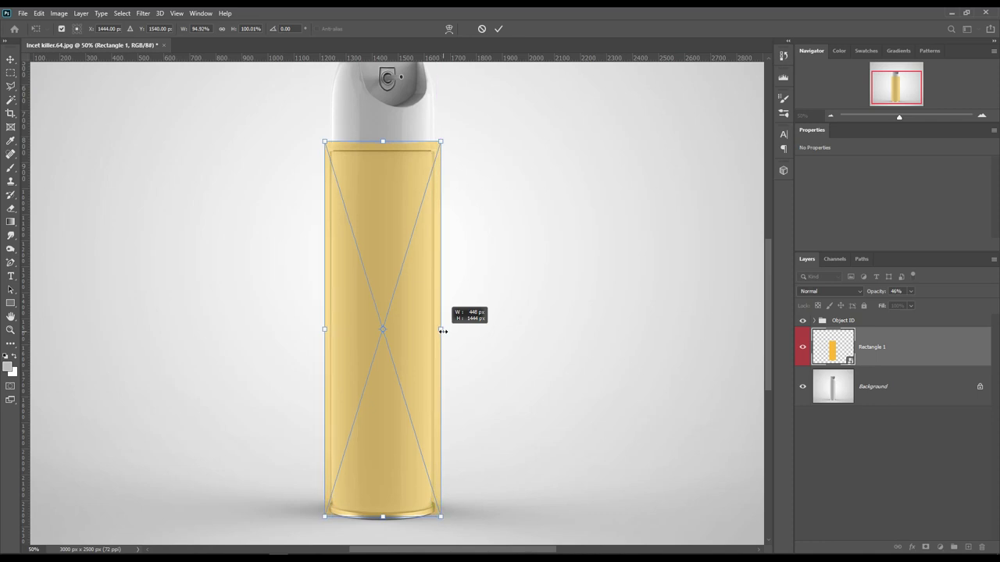
key(Left)
key(Left)
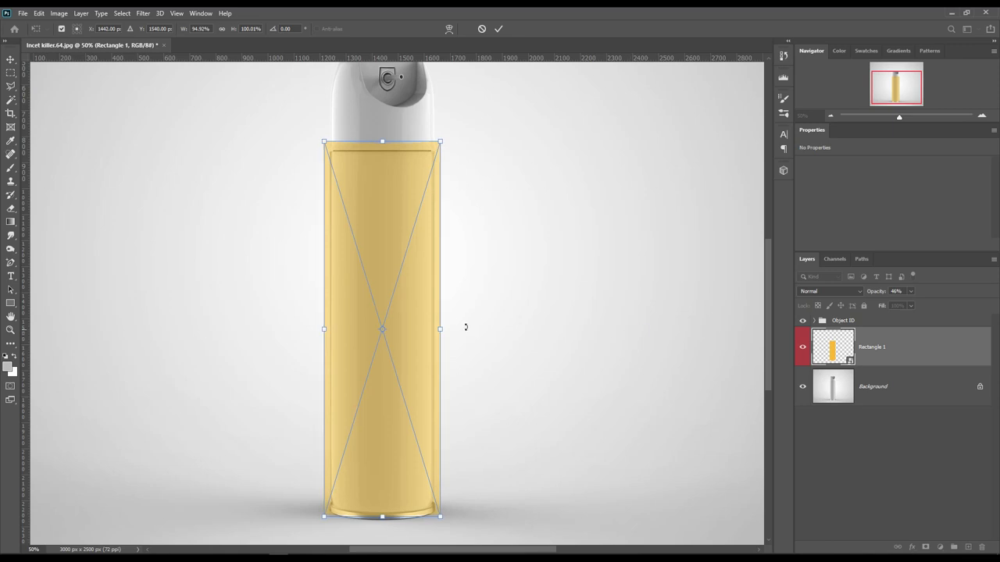
key(ctrl+plus)
key(ctrl+plus)
key(ctrl+plus)
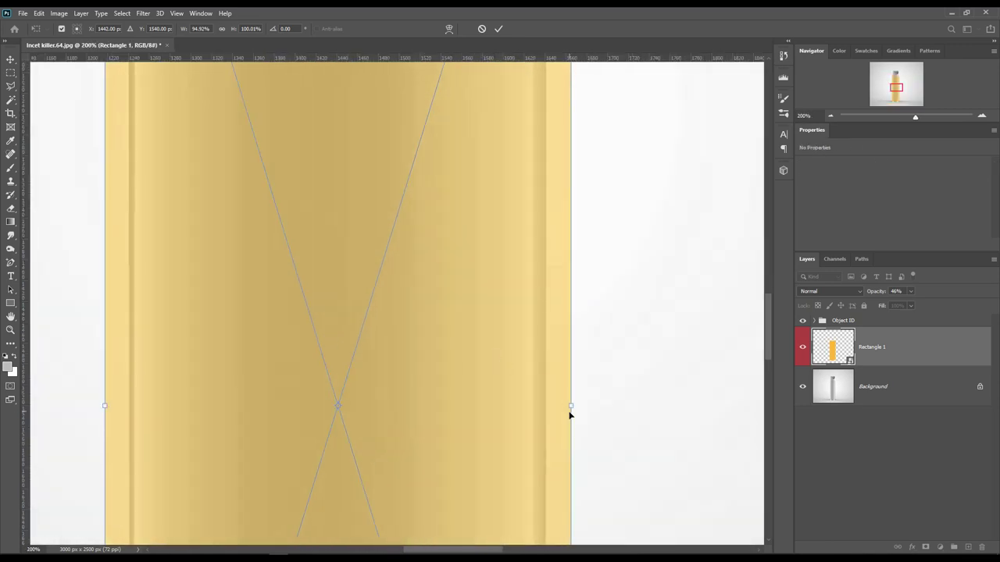
drag(573, 406, 555, 405)
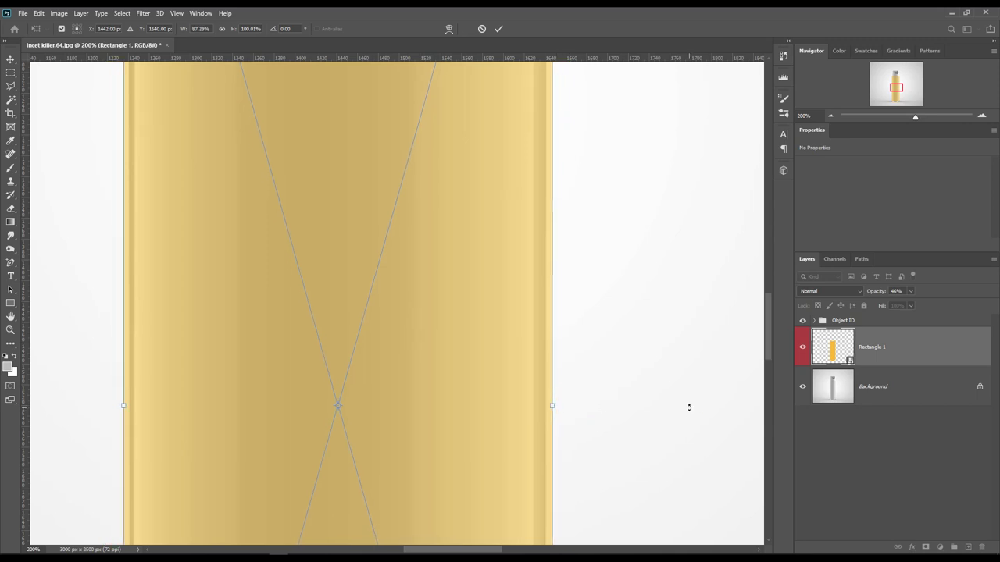
key(ctrl+minus)
key(ctrl+minus)
key(ctrl+minus)
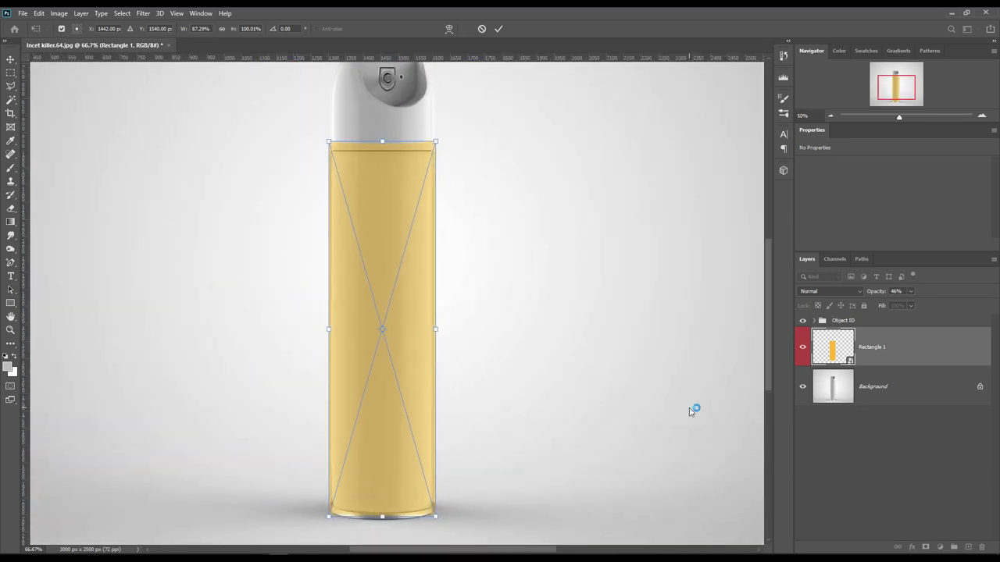
click(497, 29)
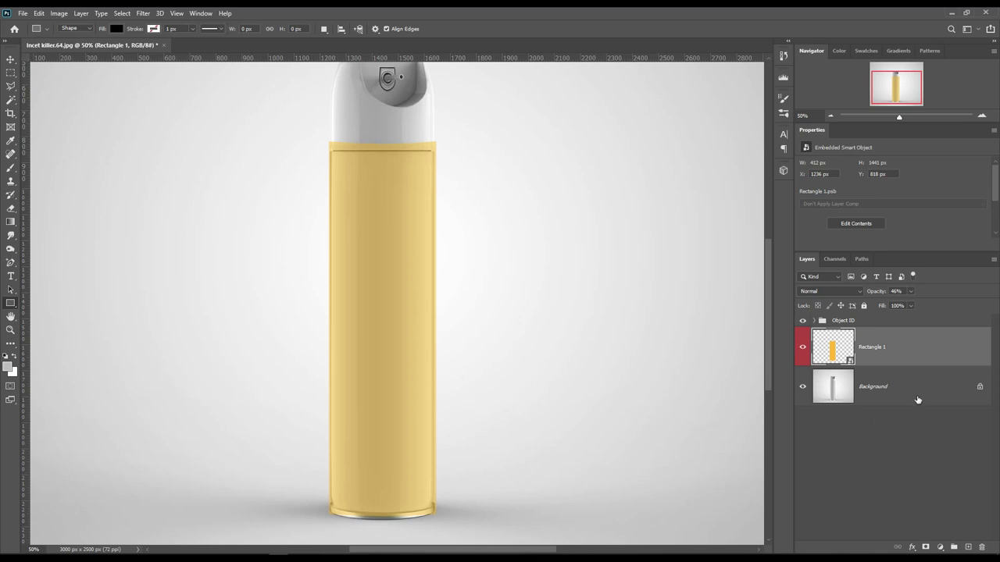
Mask Rectangle 1 to the Body outline and raise its opacity to 100%
click(814, 321)
ctrl+click(868, 400)
click(815, 321)
click(924, 547)
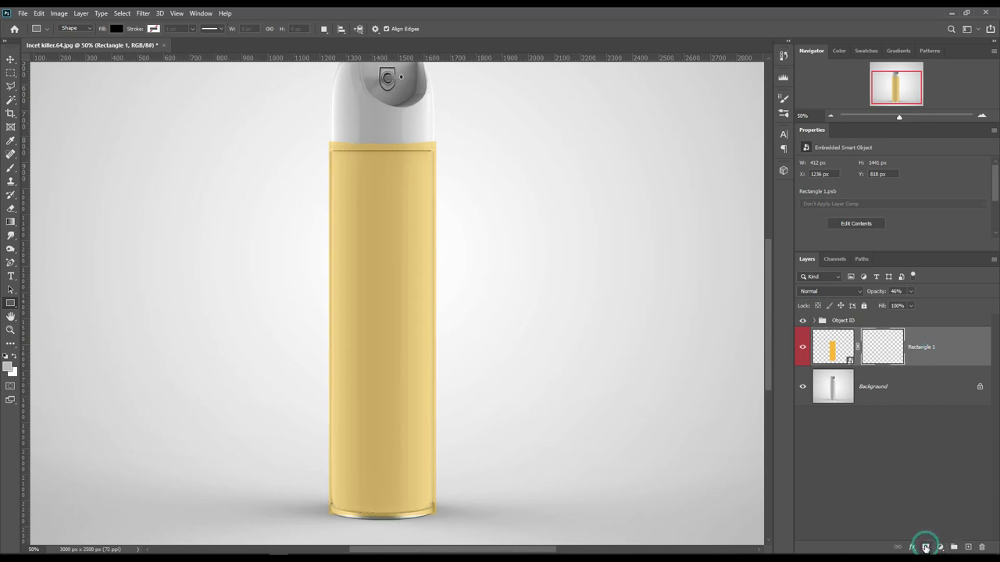
drag(872, 292, 995, 308)
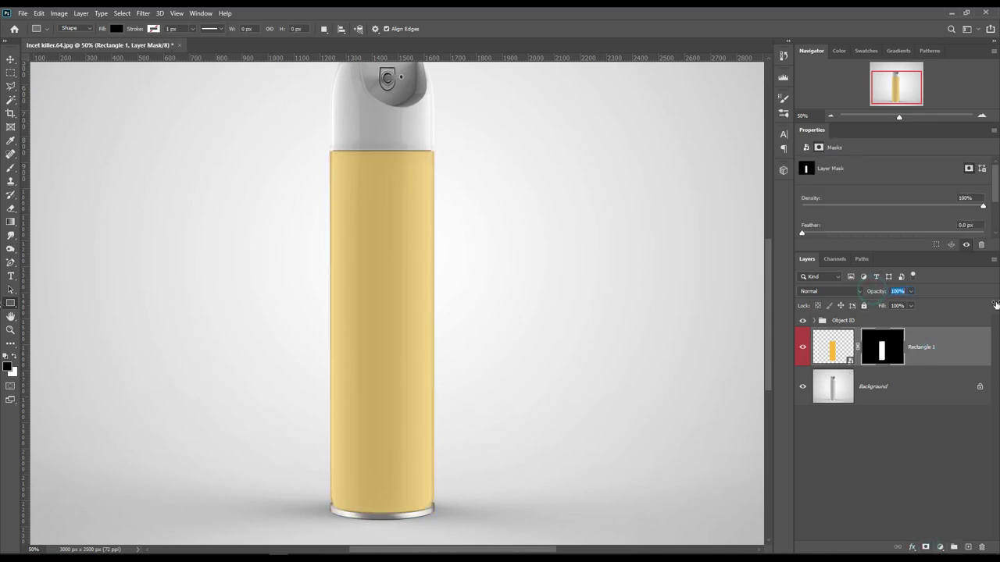
Copy the can body from Background into Layer 1 above the rectangle, in Linear Burn mode
ctrl+click(891, 352)
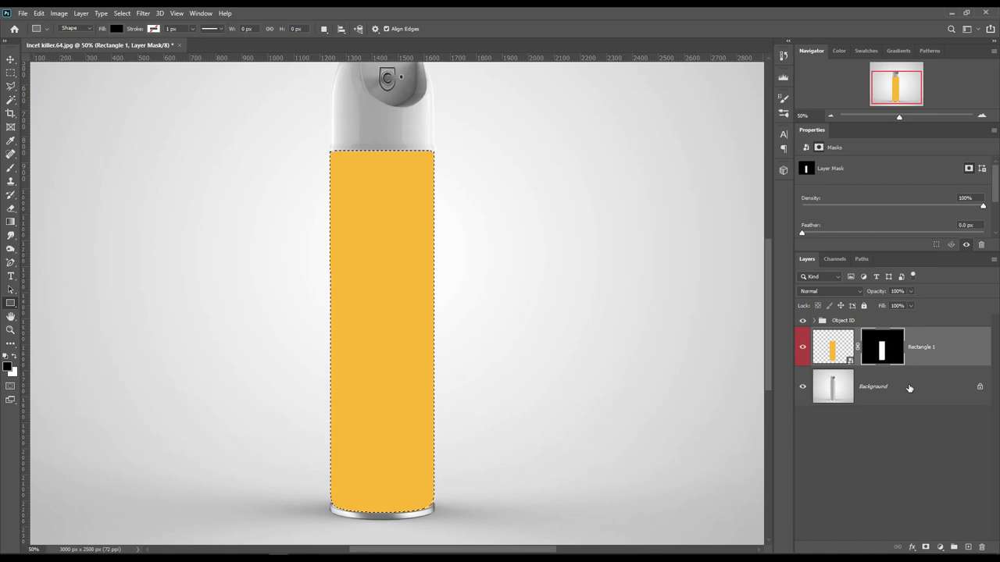
click(901, 385)
key(ctrl+j)
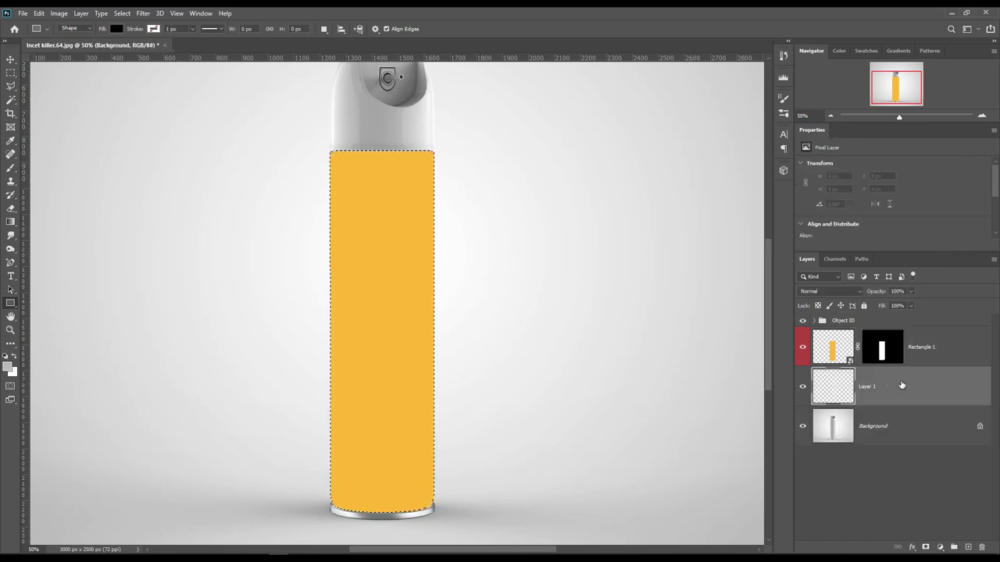
drag(901, 385, 902, 332)
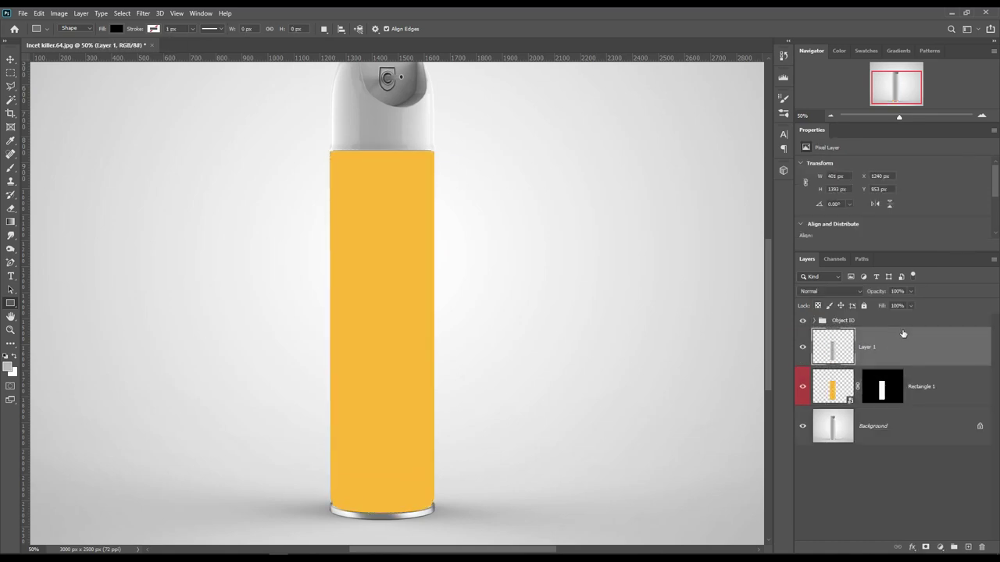
click(849, 292)
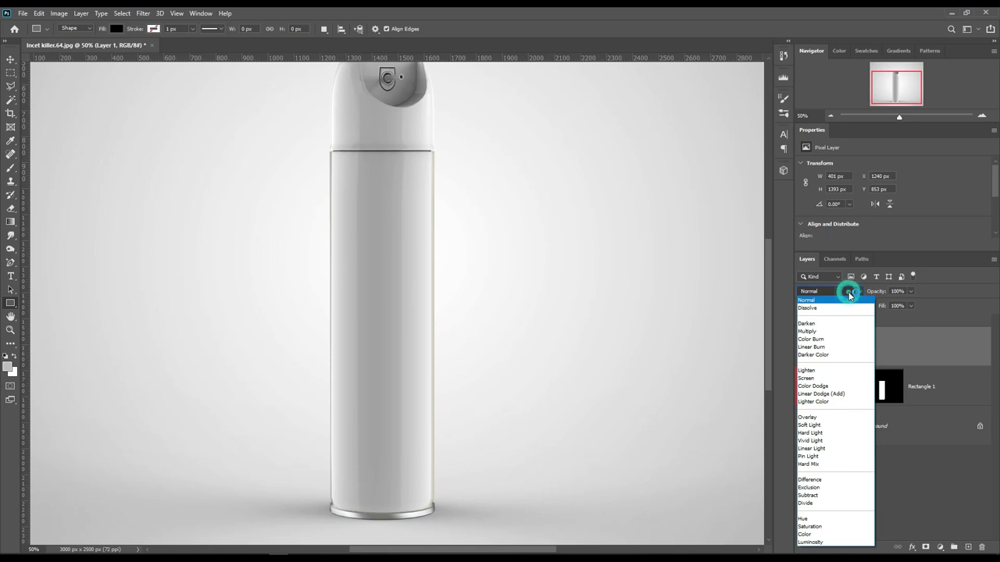
click(831, 346)
click(939, 352)
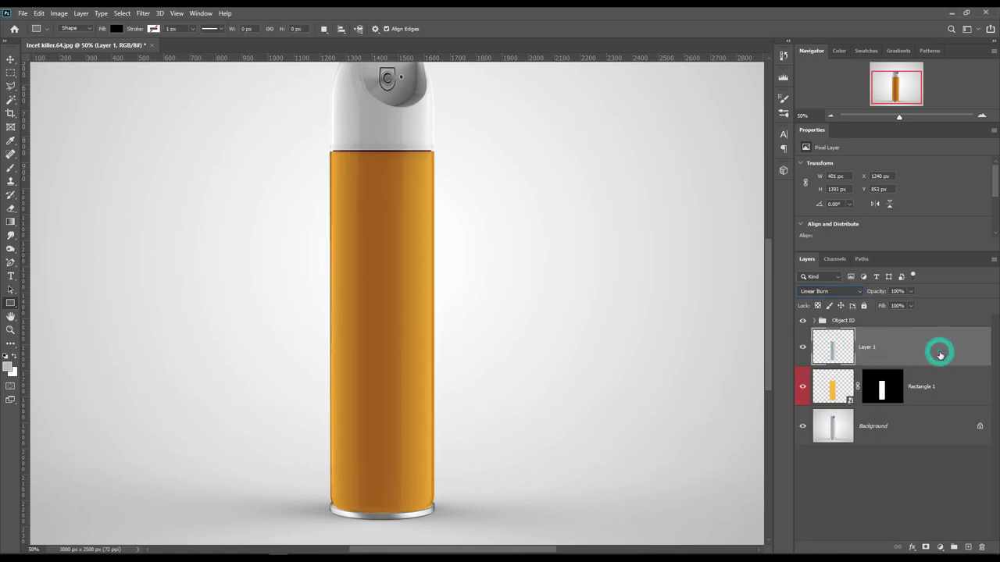
Duplicate Layer 1 in Linear Dodge (Add) and apply Levels with black input 206, white output 26
key(ctrl+j)
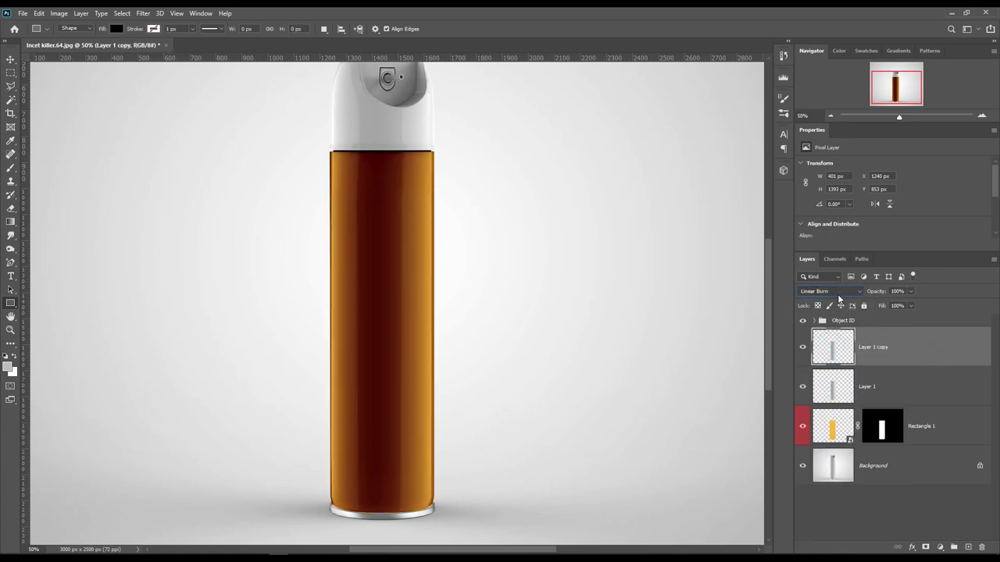
click(837, 292)
click(843, 394)
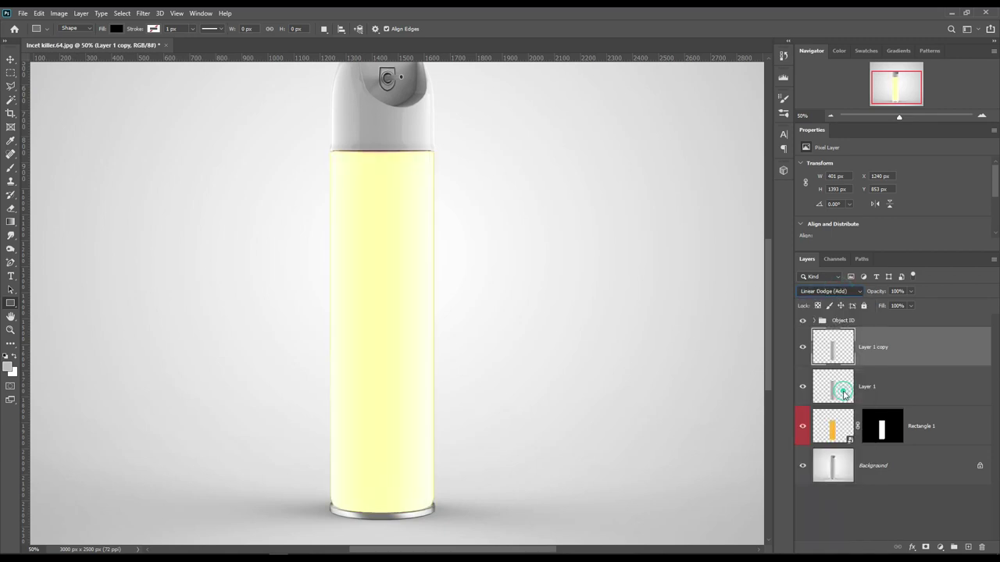
click(58, 13)
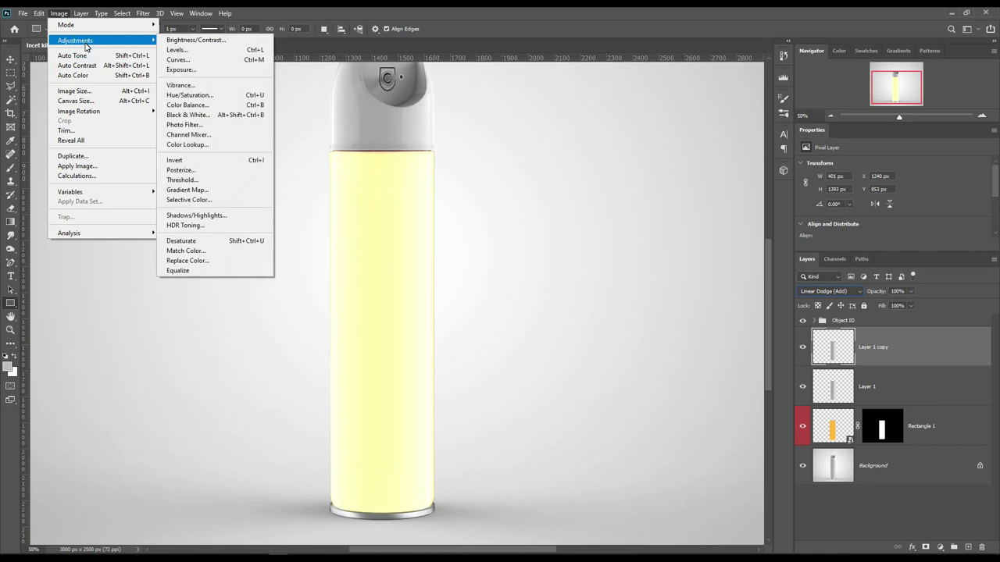
click(200, 50)
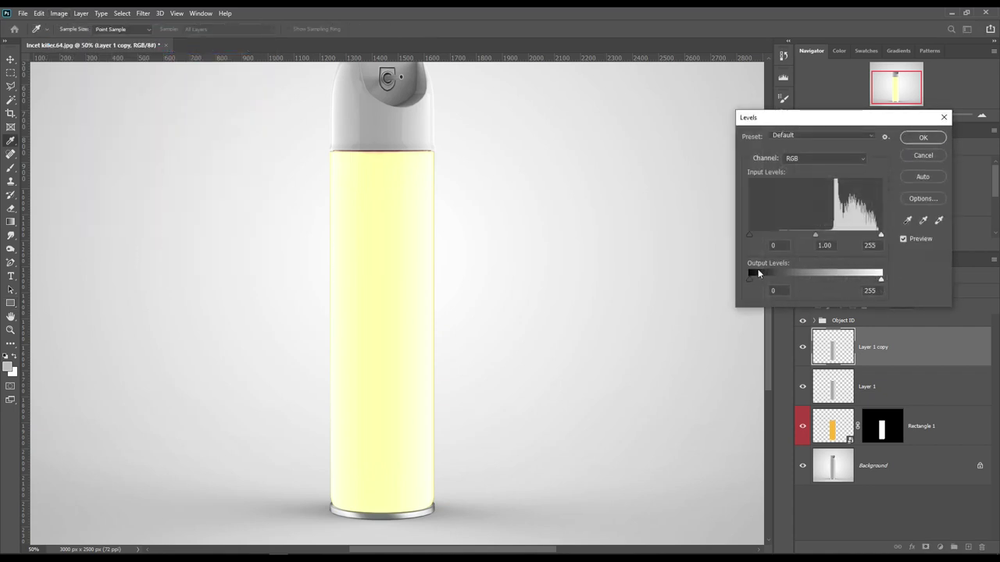
drag(751, 236, 852, 236)
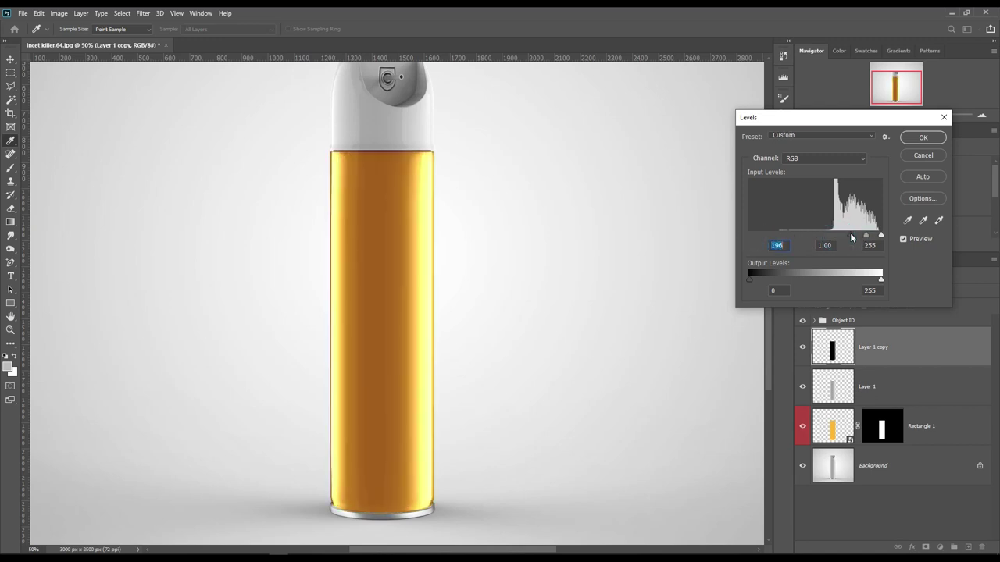
drag(803, 279, 768, 279)
click(767, 282)
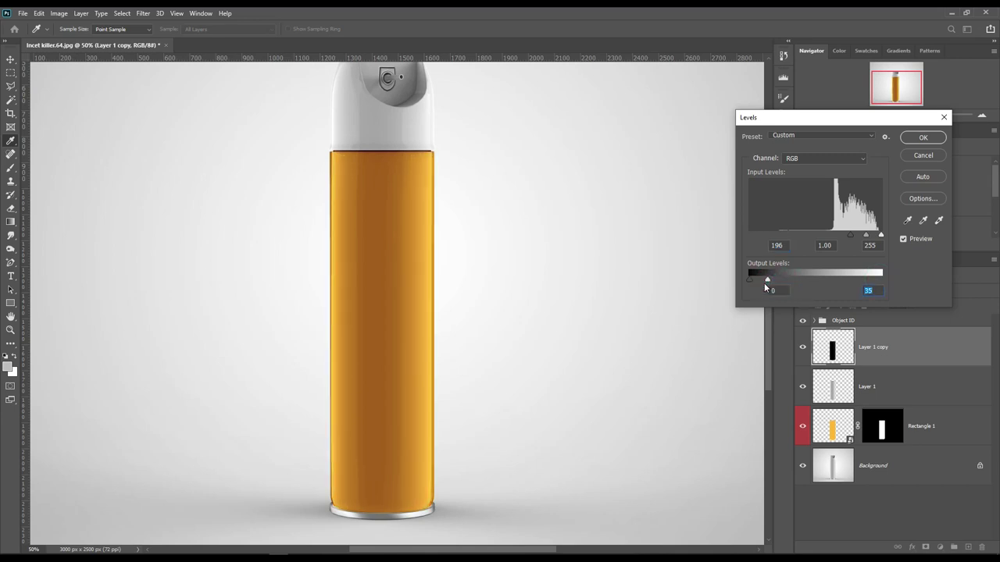
drag(768, 285, 764, 281)
drag(851, 236, 855, 241)
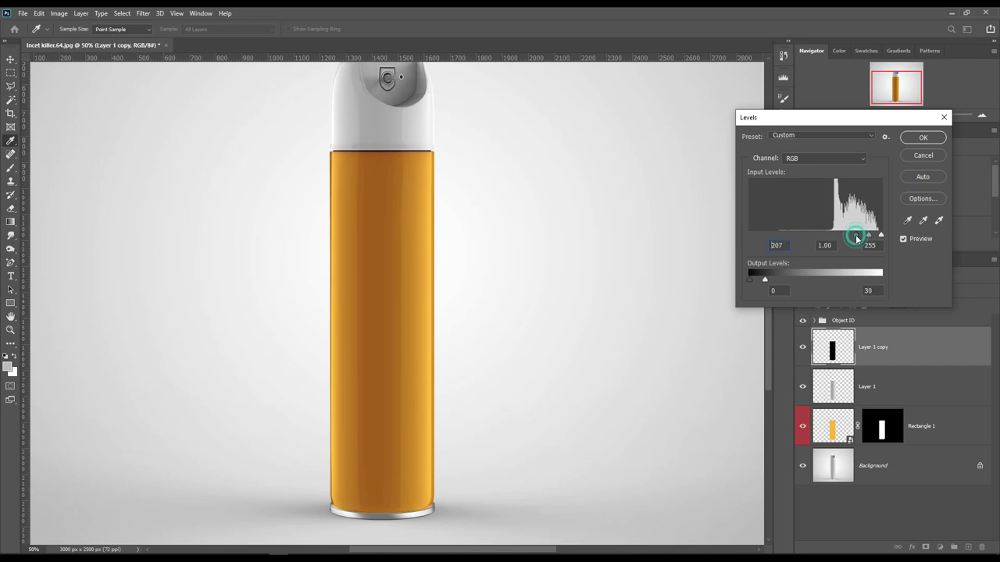
click(920, 137)
Duplicate Layer 1 again, move the copy to the top, and set it to Screen
click(917, 397)
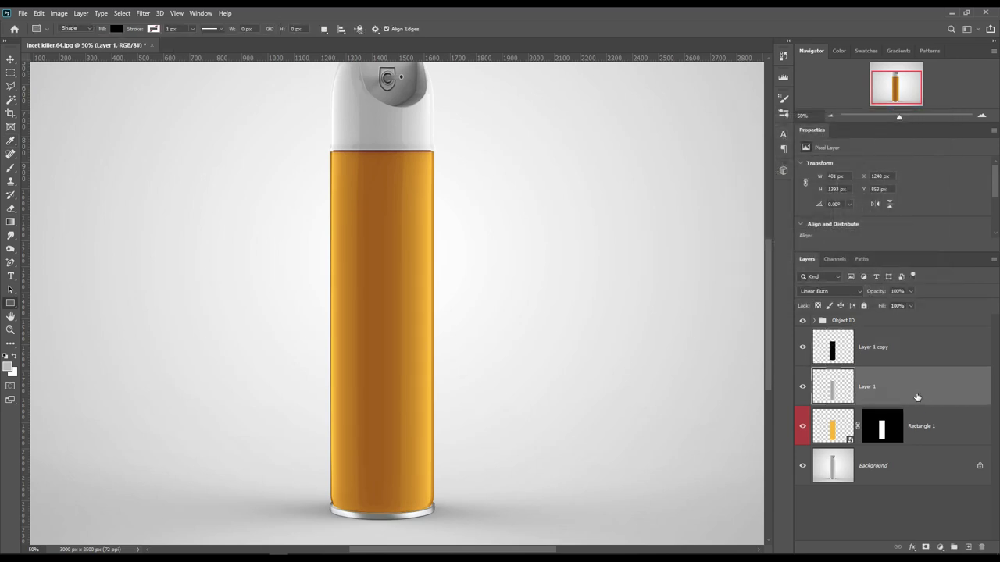
key(ctrl+j)
drag(917, 397, 916, 337)
click(829, 291)
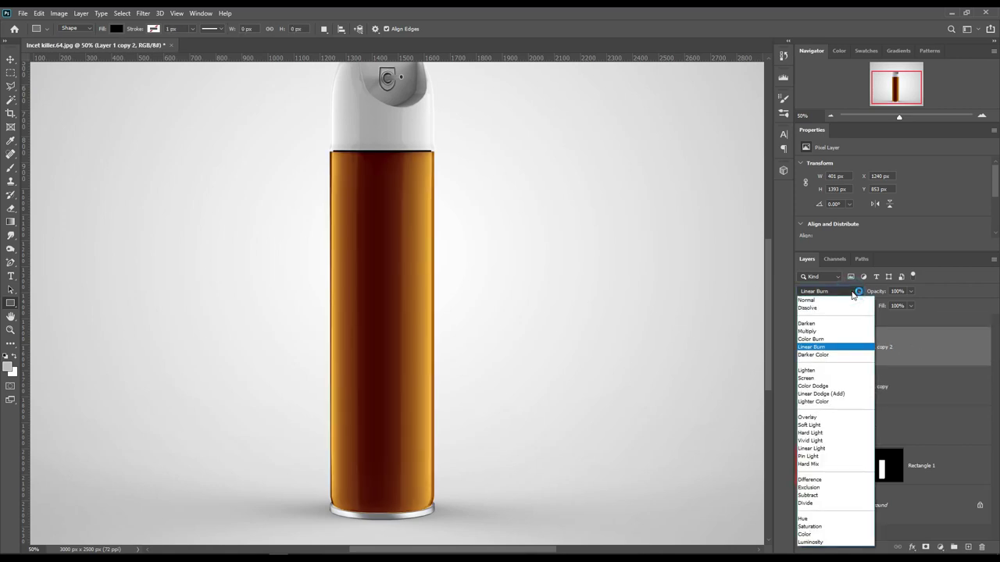
click(832, 379)
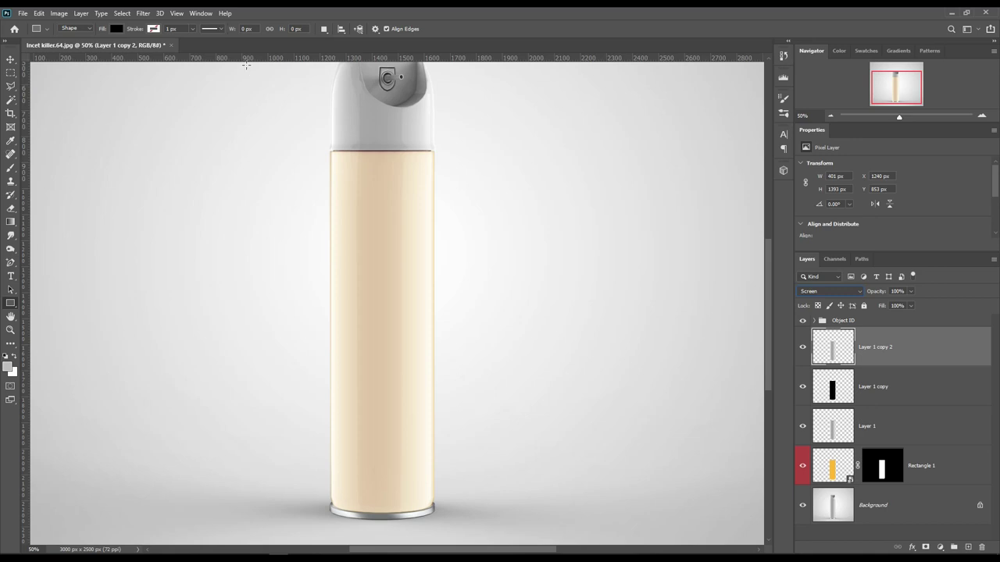
Apply Levels with black input 189 to the copy and group the three shading layers as Group 1
click(56, 15)
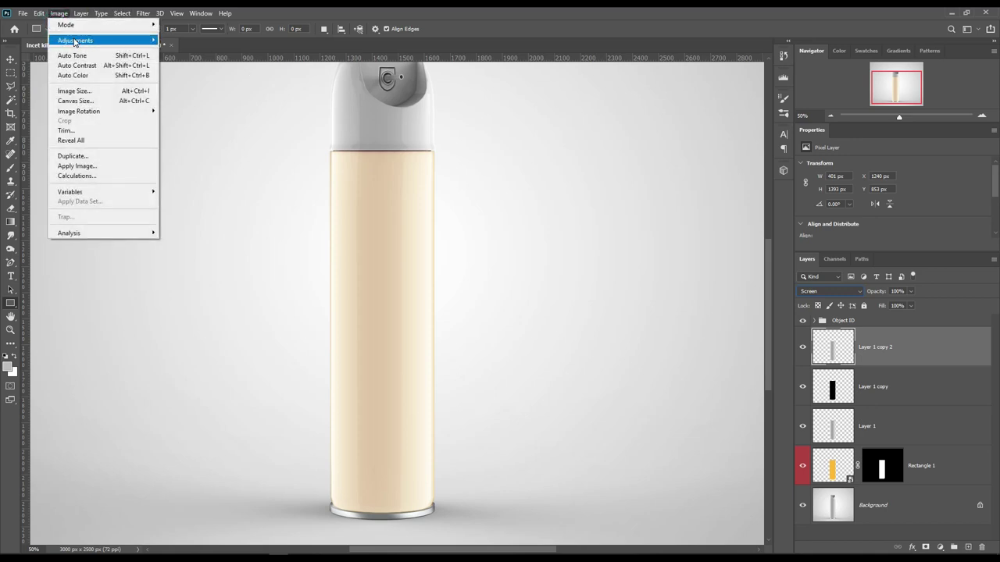
click(207, 50)
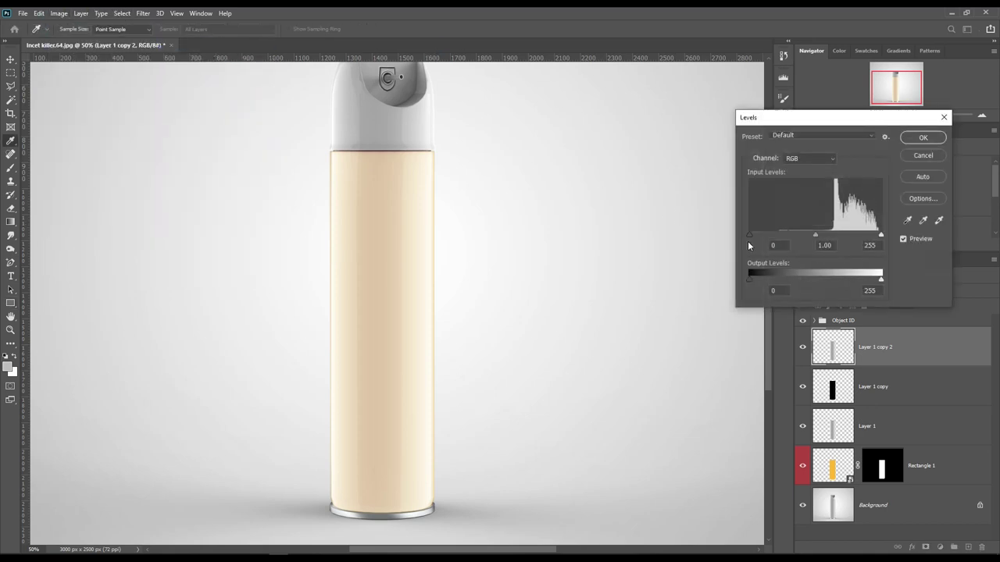
drag(750, 234, 845, 234)
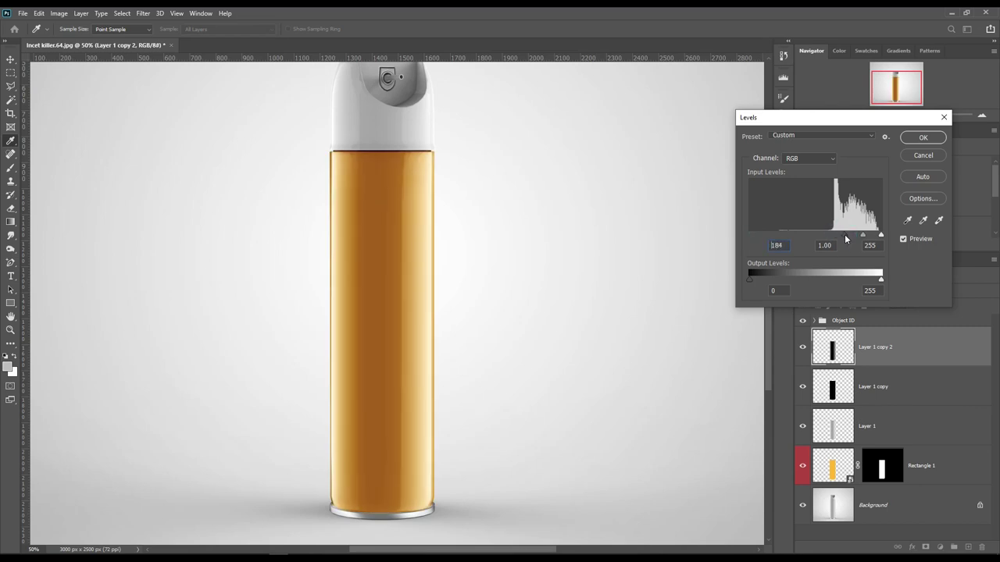
drag(845, 239, 848, 238)
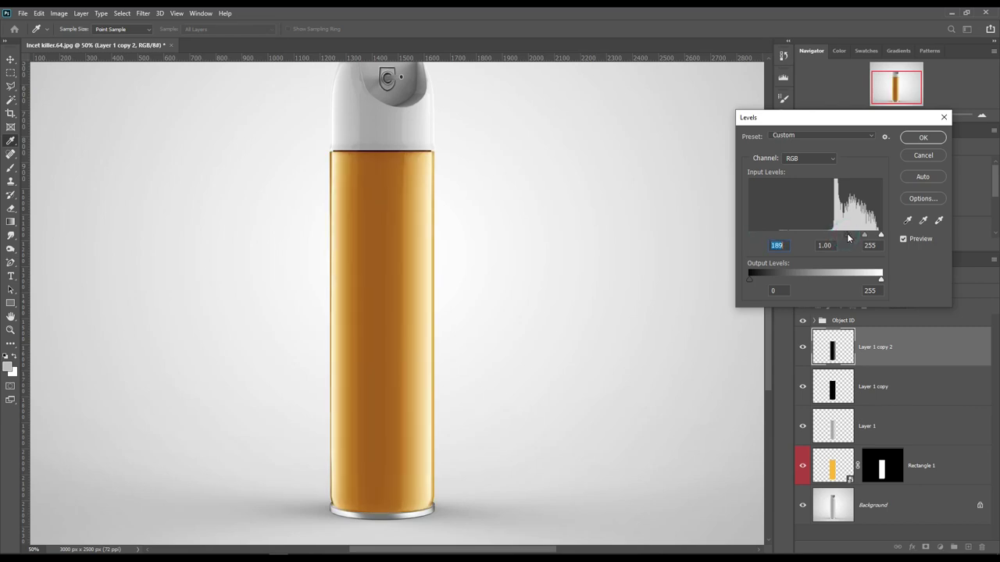
click(923, 137)
click(801, 351)
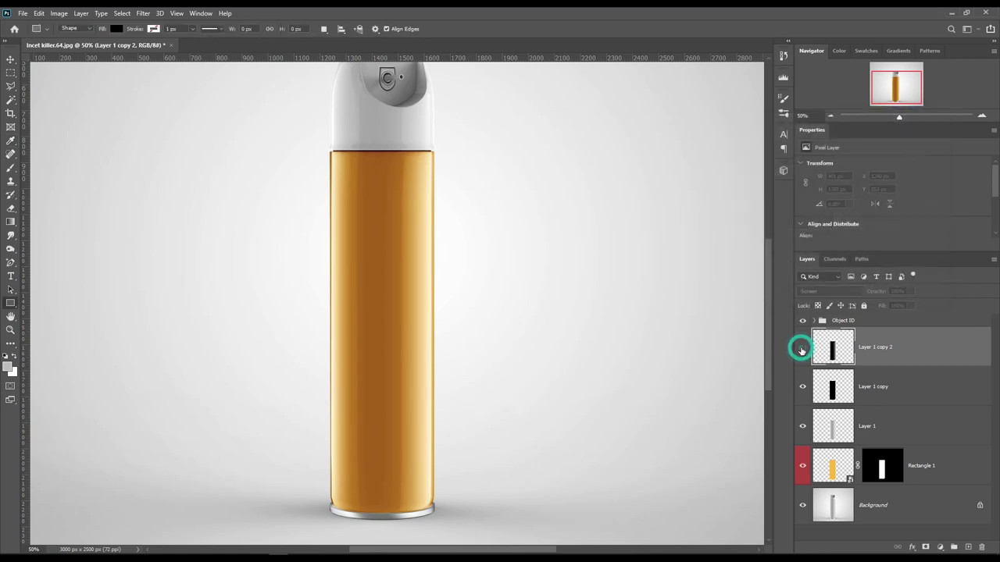
click(801, 351)
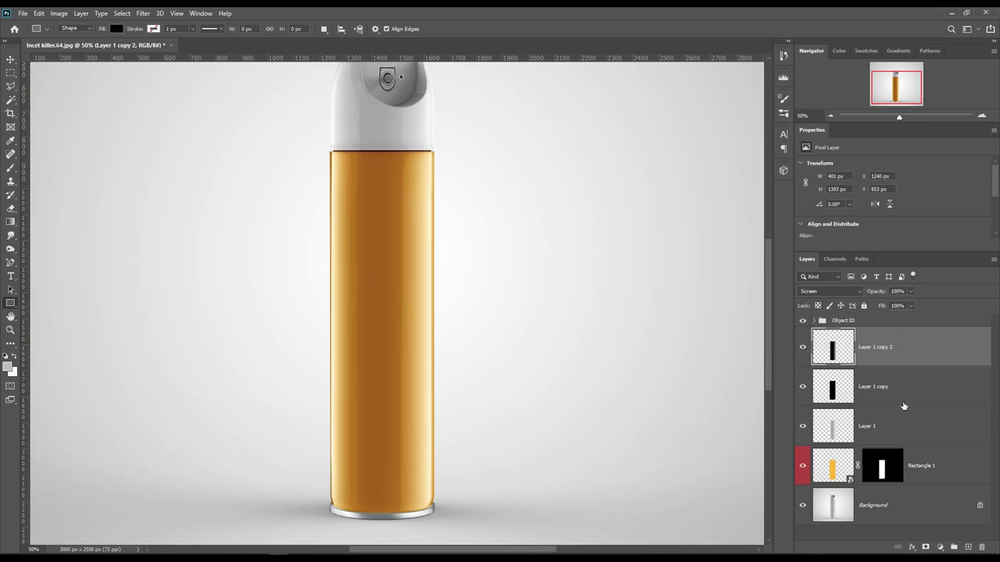
shift+click(915, 428)
drag(914, 426, 954, 547)
Rename Group 1 to FX and load the cap shape as a selection
double_click(843, 336)
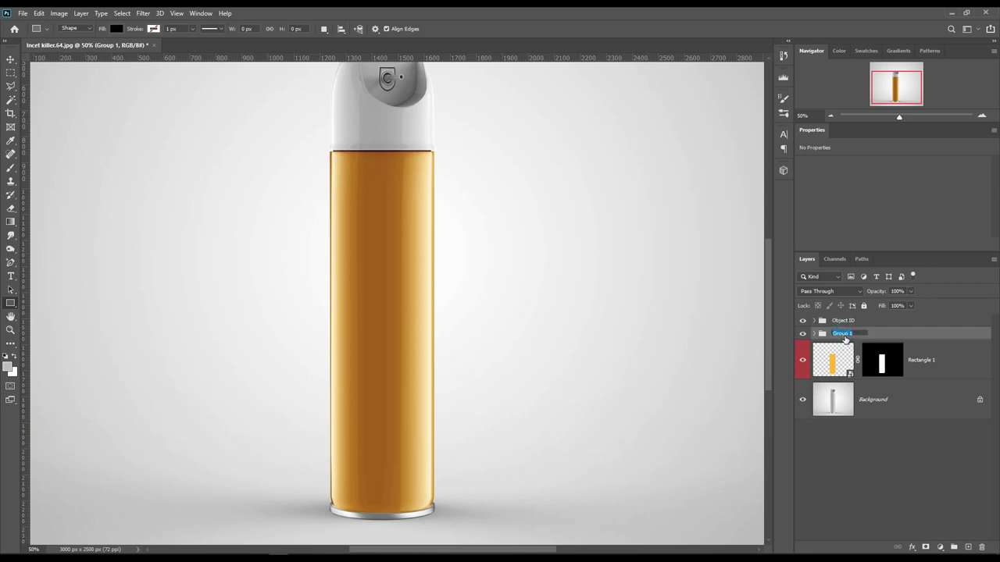
text(FX)
key(Return)
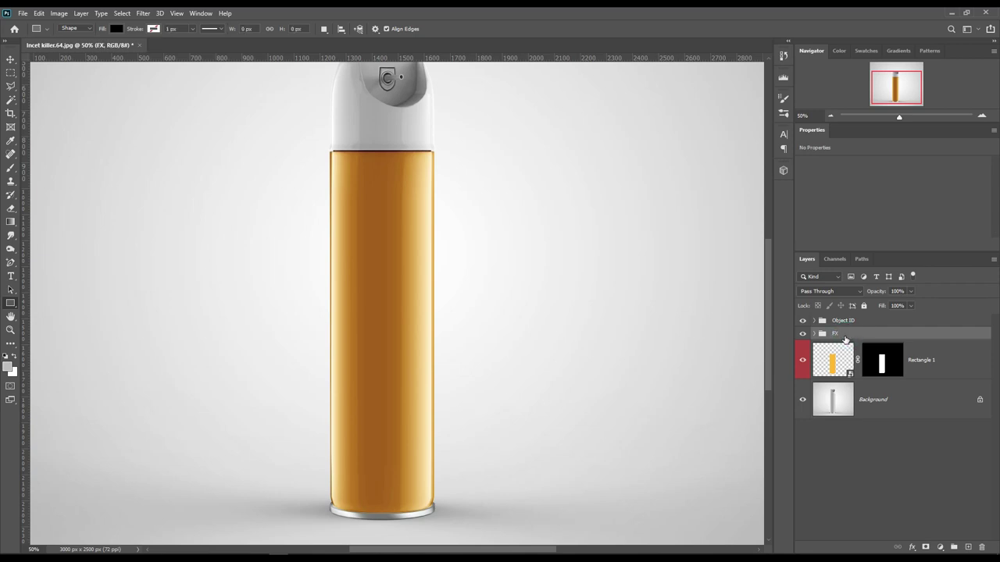
click(815, 320)
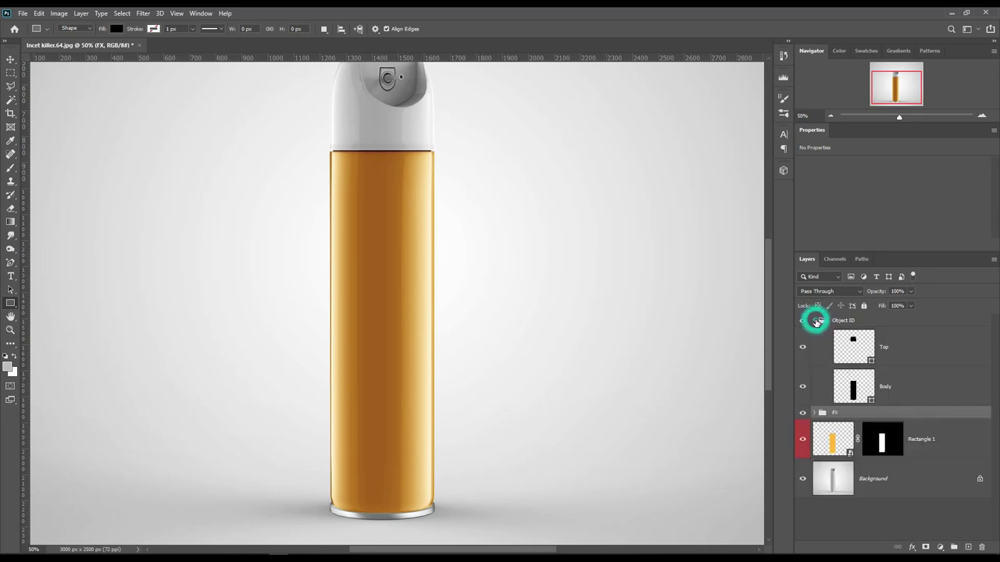
ctrl+click(872, 363)
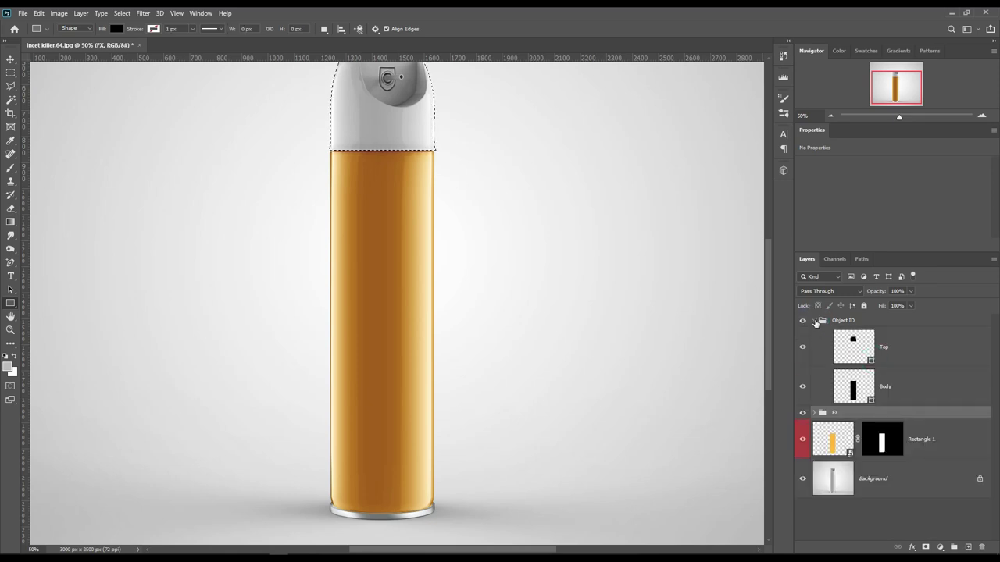
click(814, 321)
Add a yellow (#ffc40f) Solid Color fill layer masked to the cap, above Background
click(915, 392)
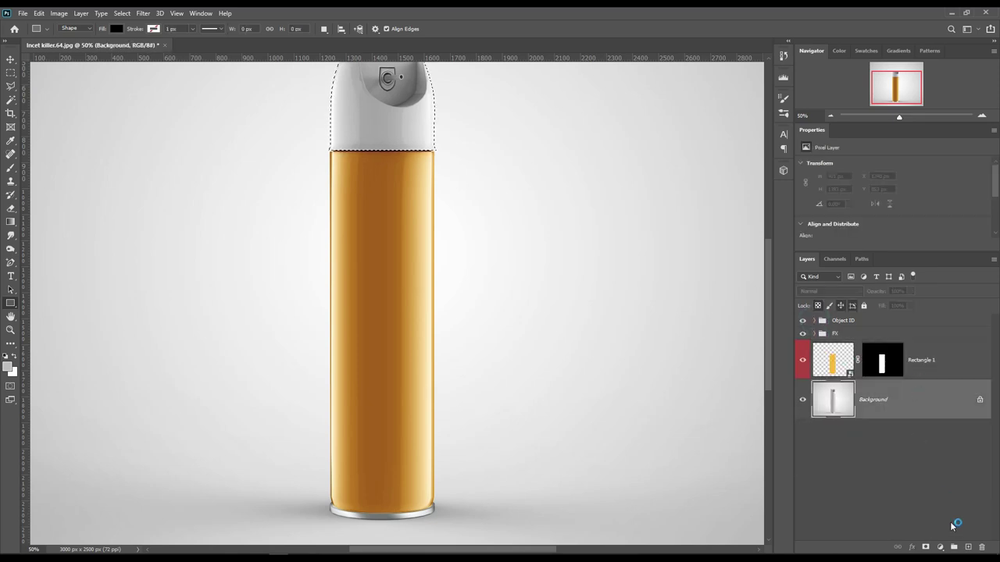
click(940, 546)
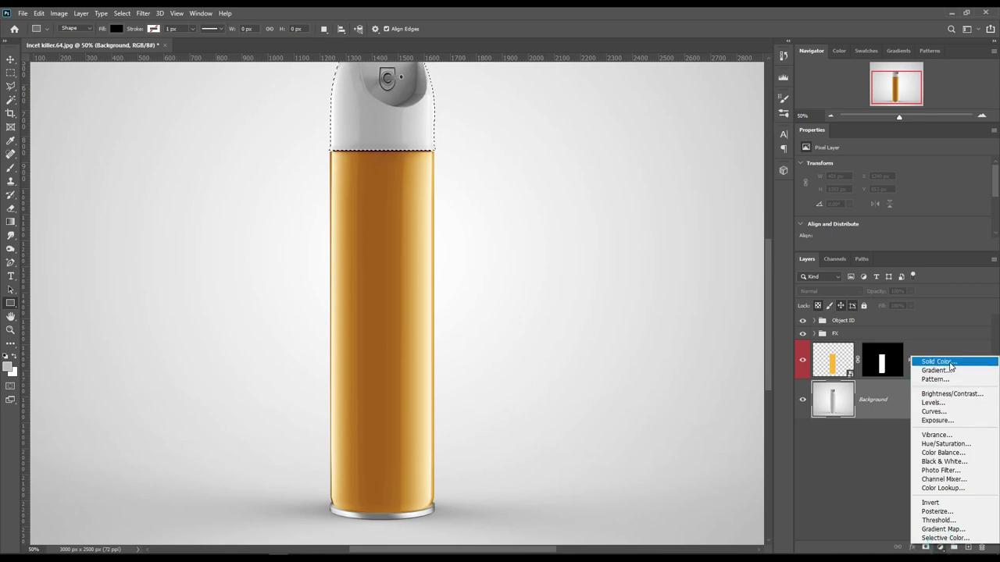
click(938, 361)
click(803, 281)
drag(833, 391, 832, 375)
click(910, 254)
Copy the cap area from Background to Layer 2 and move it above Color Fill 1
ctrl+click(885, 396)
click(888, 439)
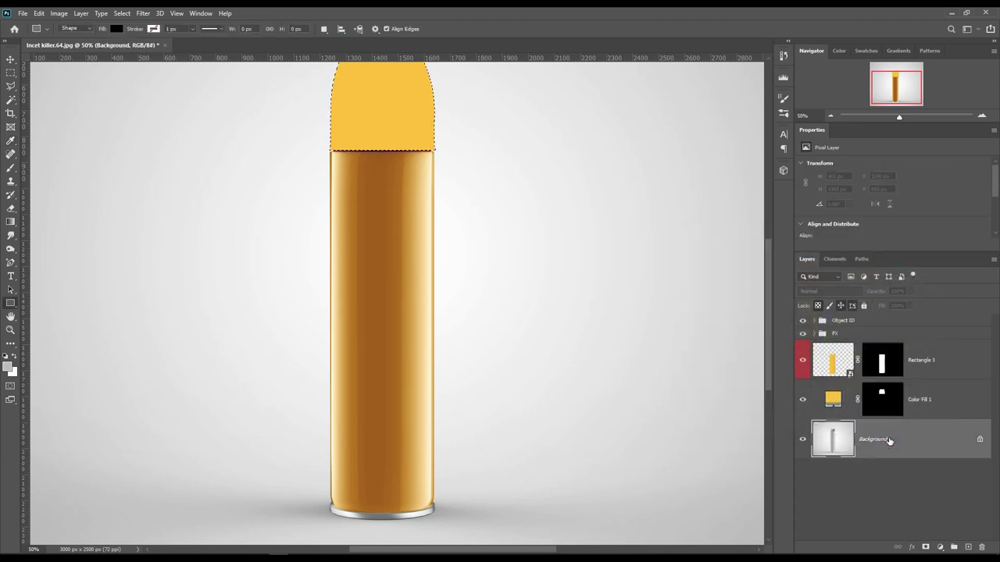
key(ctrl+j)
drag(888, 440, 906, 394)
click(850, 292)
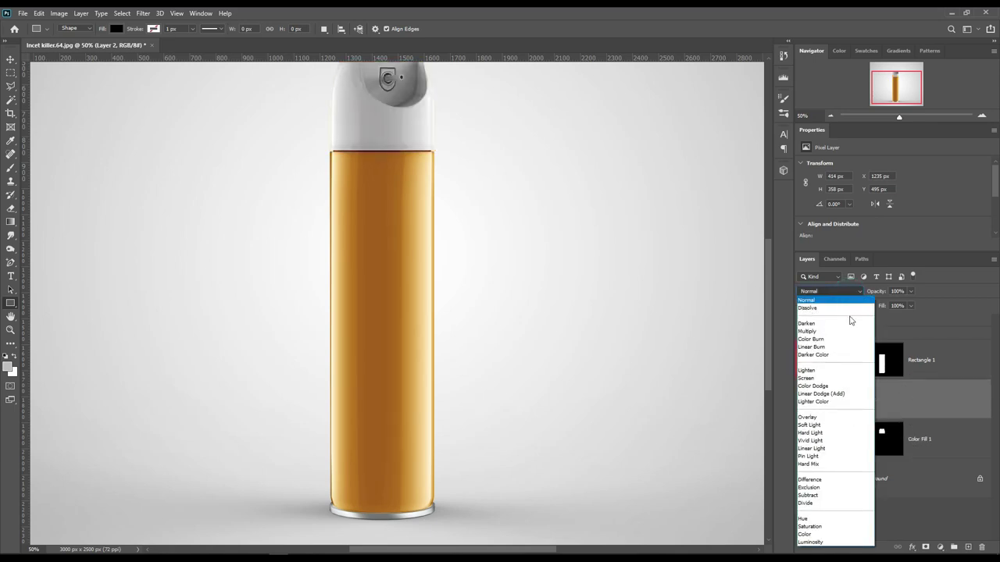
Set Layer 2 to Linear Burn and a duplicate of it to Linear Dodge (Add)
click(838, 349)
click(933, 399)
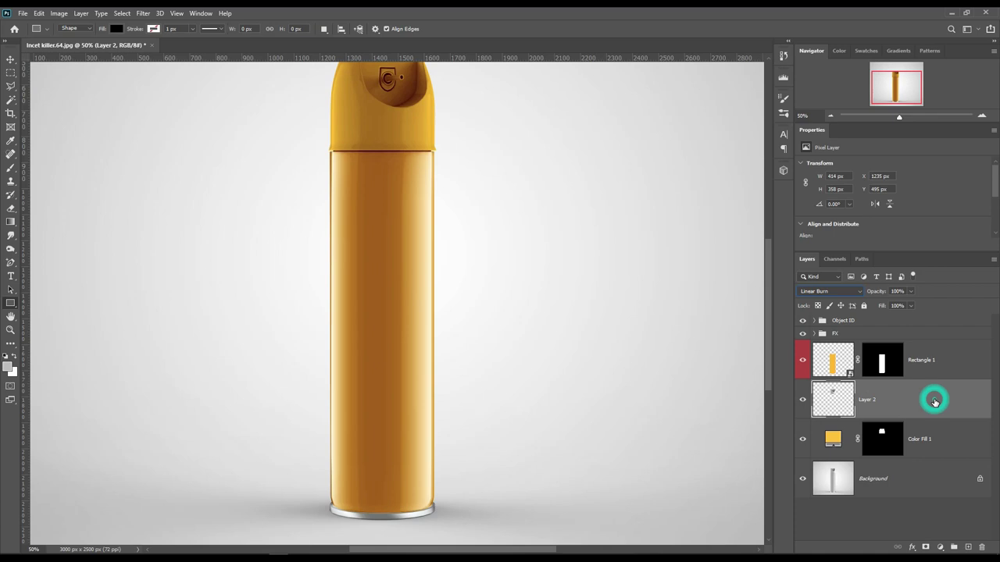
key(ctrl+j)
click(859, 293)
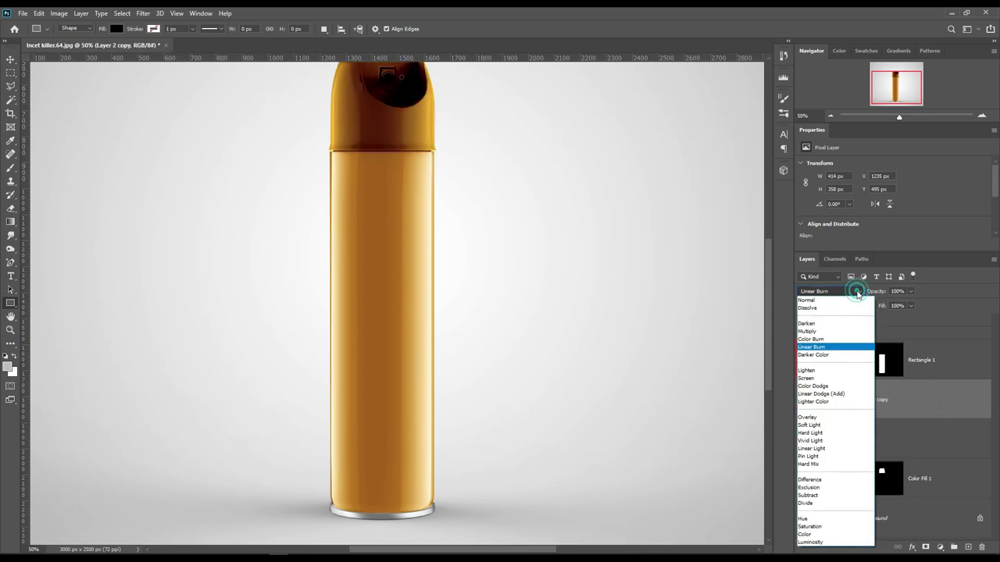
click(836, 394)
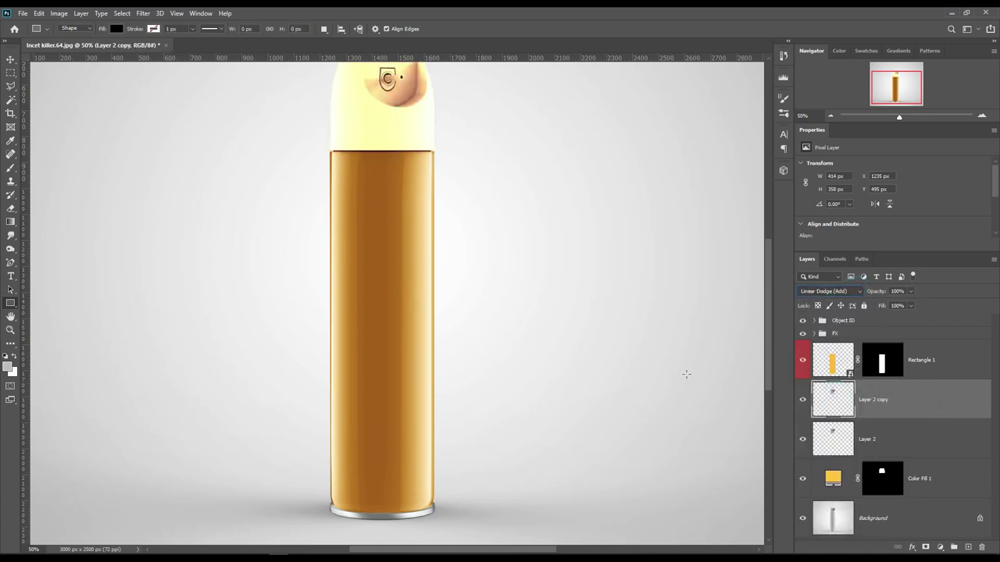
Darken Layer 2 copy with Levels (raised black input, white output 47), then duplicate Layer 2 again
click(58, 14)
mouse_move(75, 40)
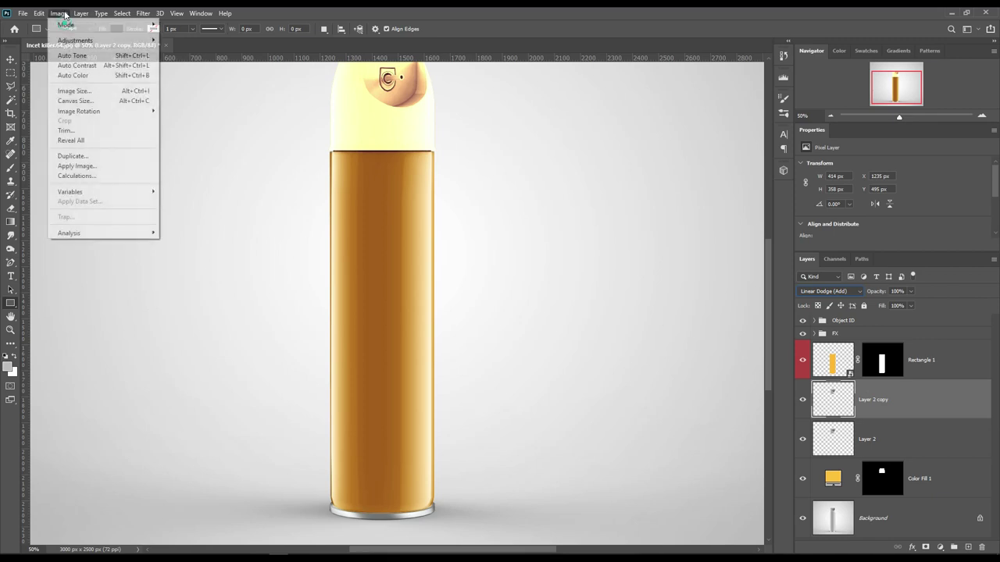
click(190, 52)
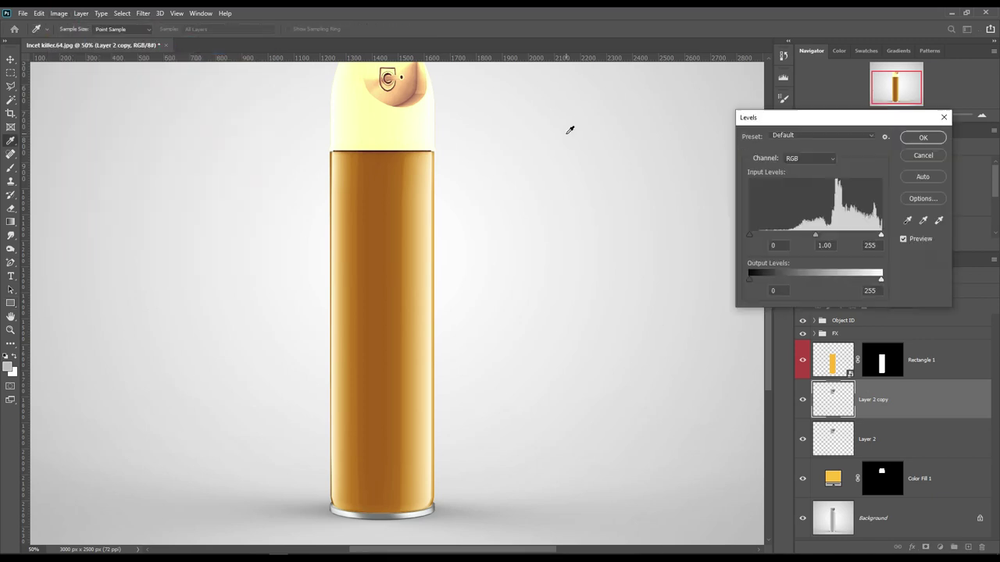
drag(749, 234, 851, 237)
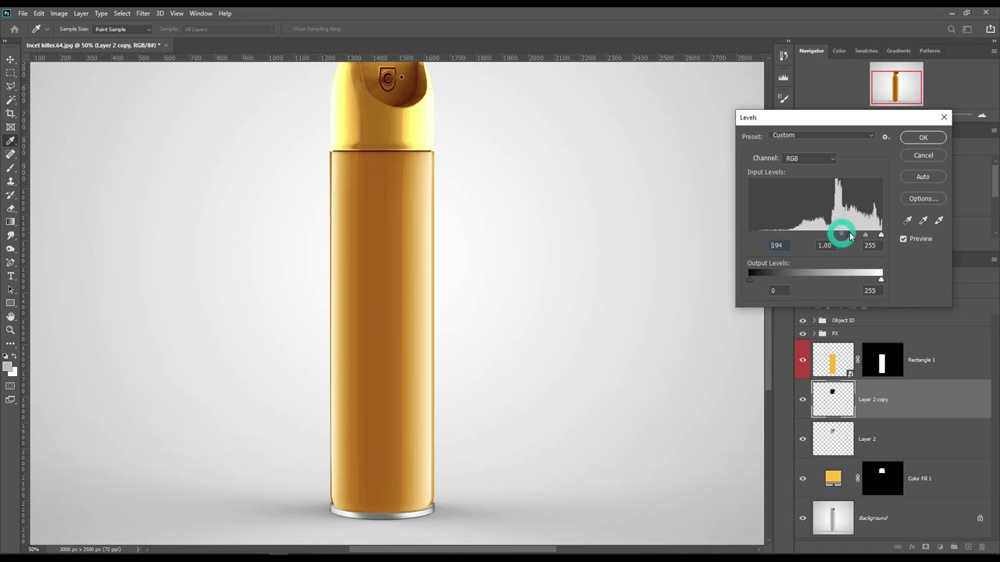
drag(854, 288, 774, 290)
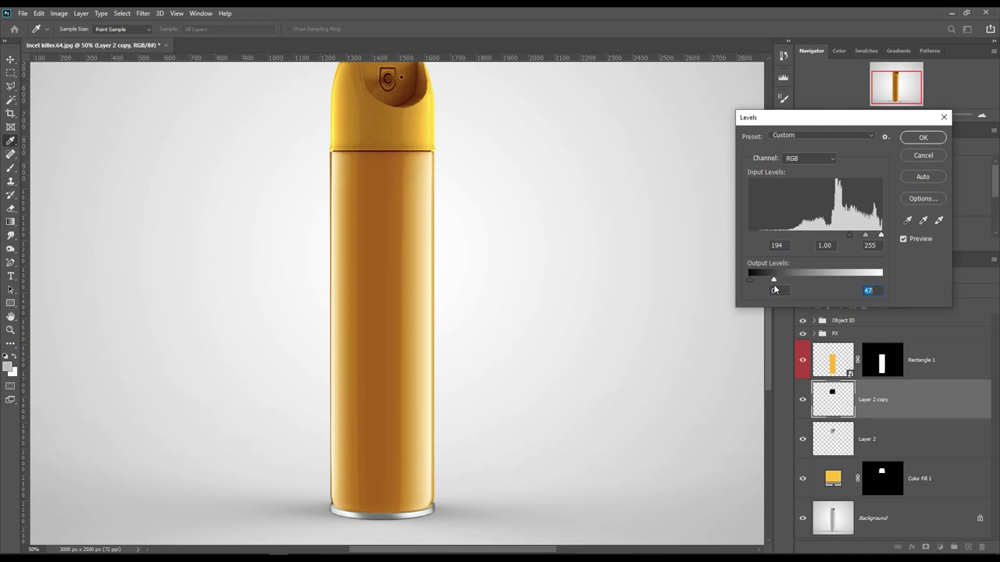
click(834, 271)
click(921, 138)
click(898, 433)
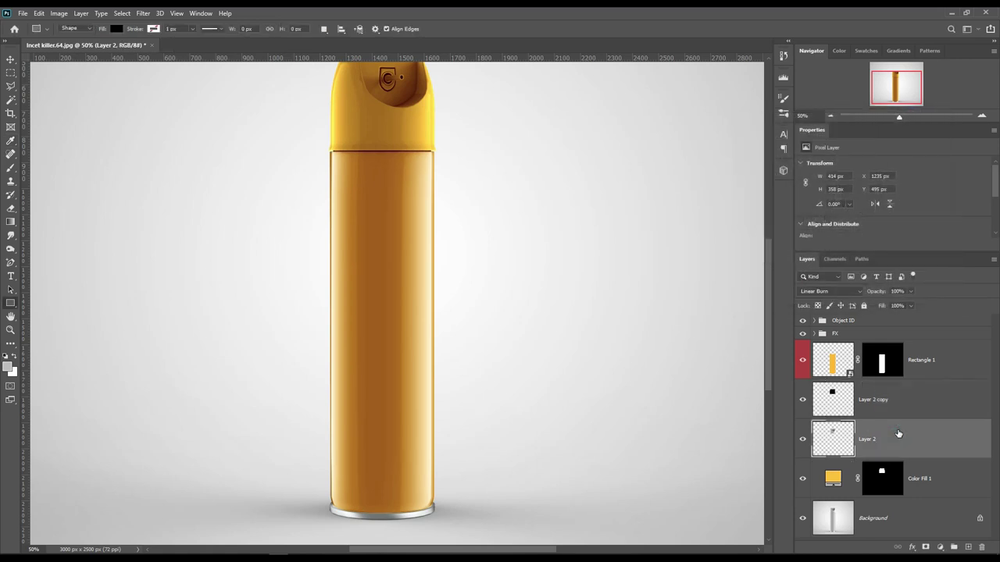
key(ctrl+j)
Put Layer 2 copy 2 on top in Screen mode with Levels black input 180, then group the three cap layers
drag(898, 439, 906, 386)
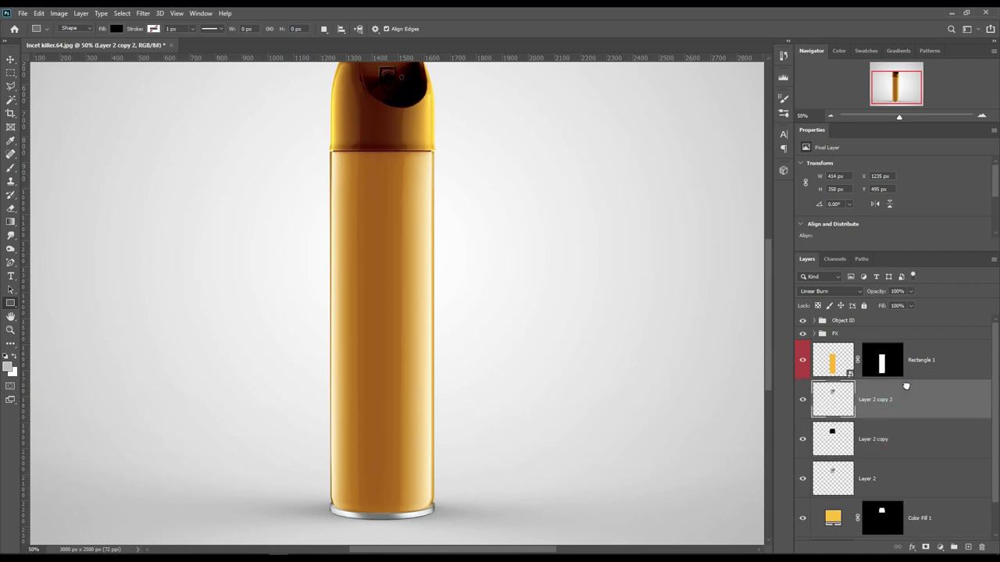
click(857, 291)
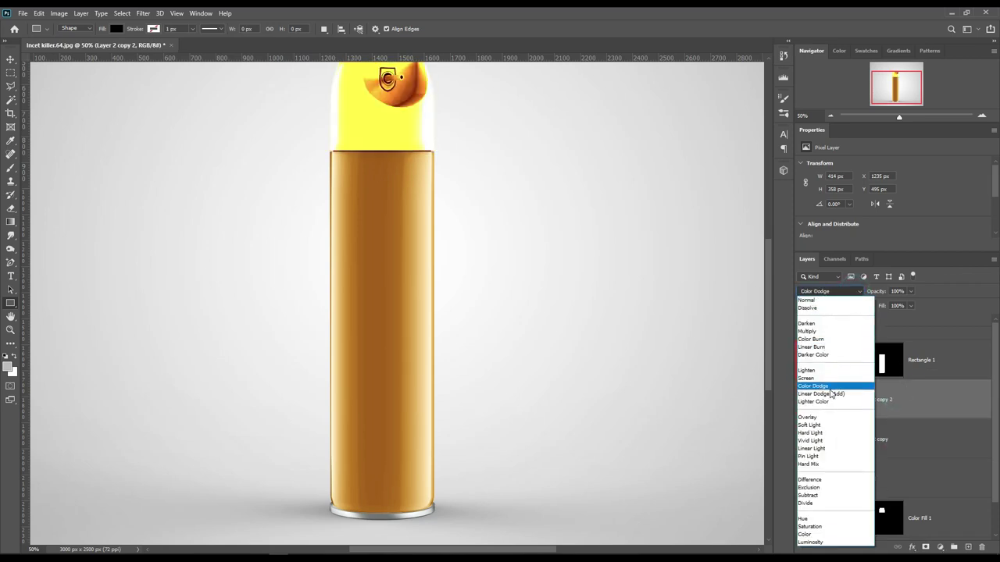
click(825, 378)
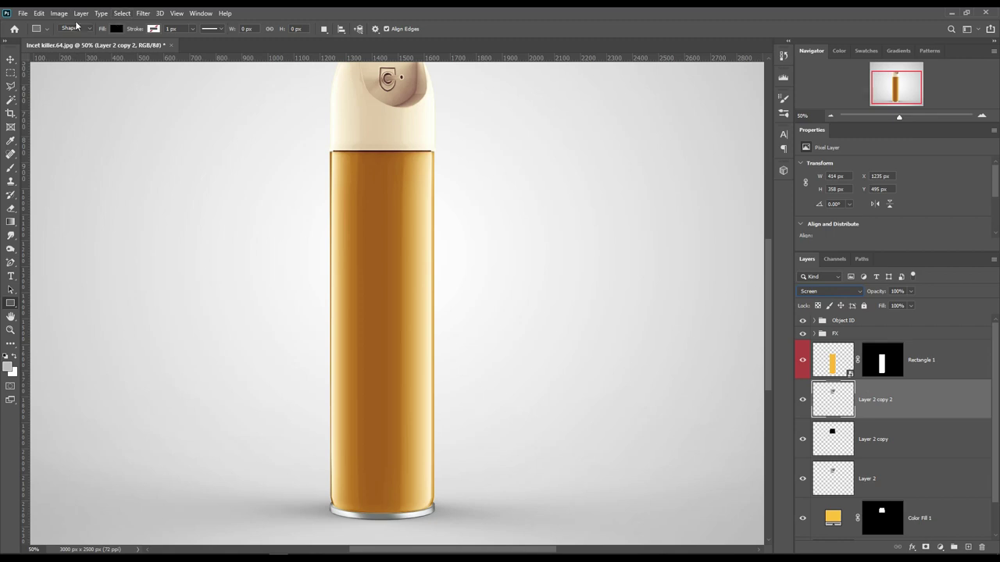
click(60, 14)
click(180, 47)
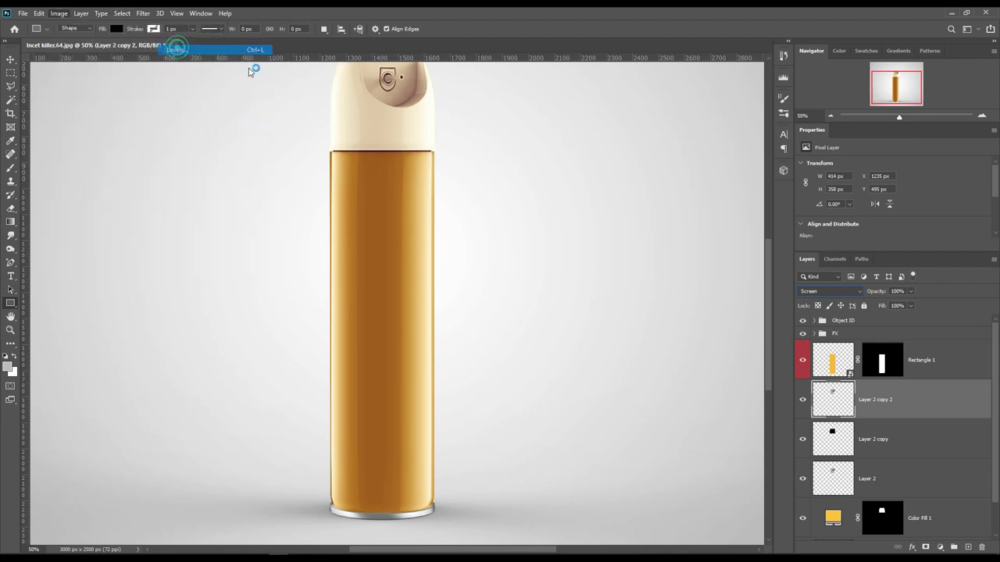
drag(752, 237, 843, 239)
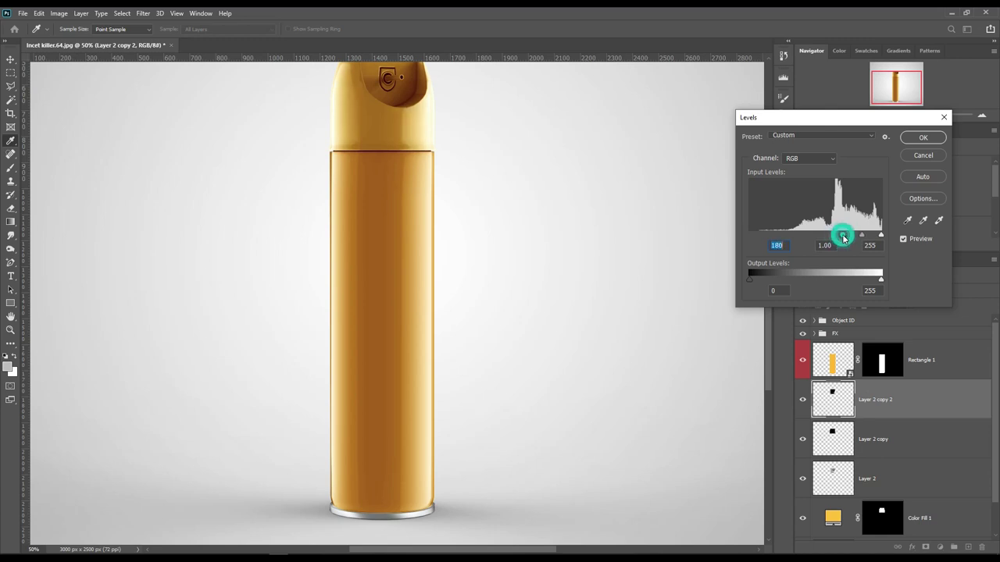
click(922, 138)
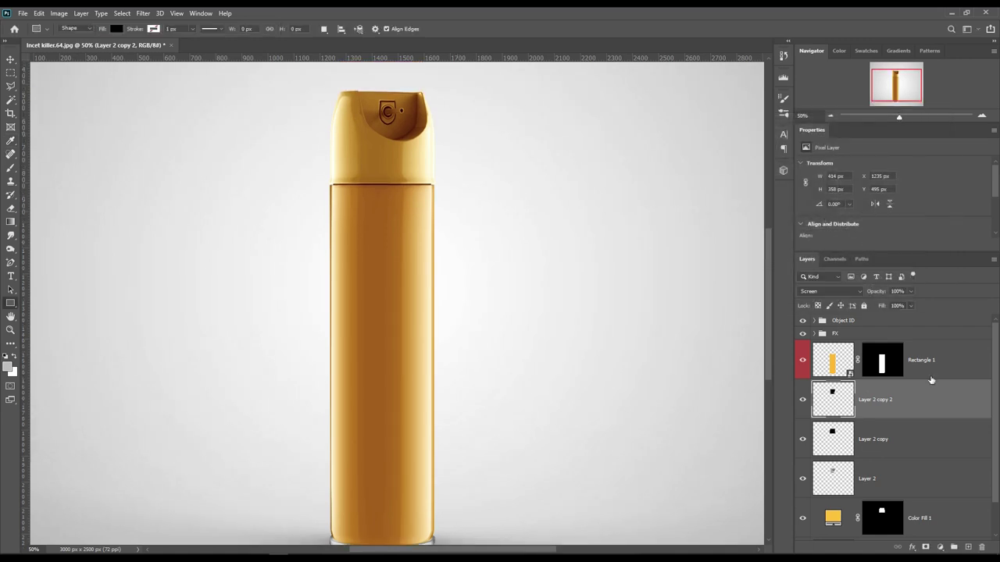
shift+click(918, 476)
drag(919, 471, 955, 548)
Name the new group FX and give Color Fill 1 a red colour label
double_click(840, 386)
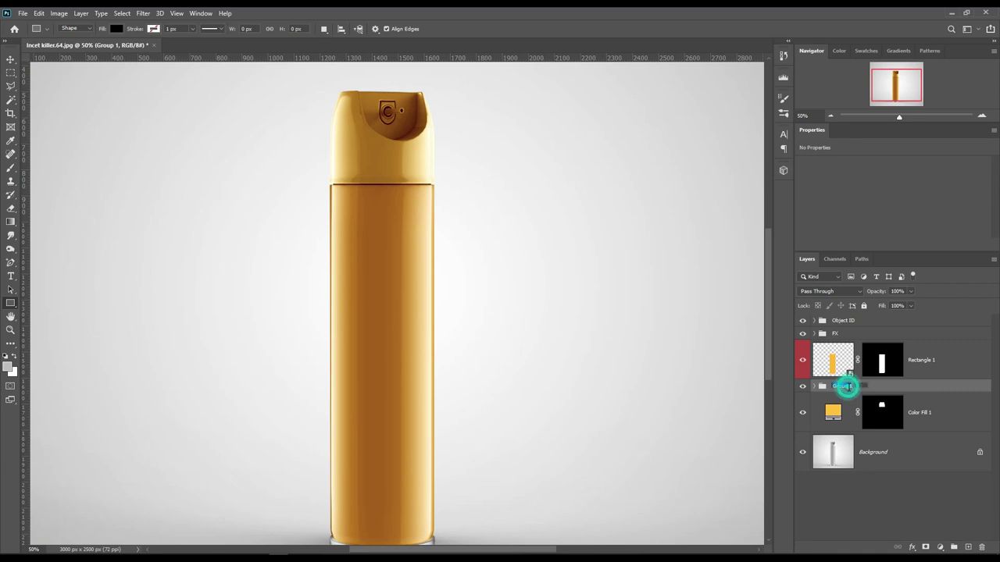
text(FX)
key(Return)
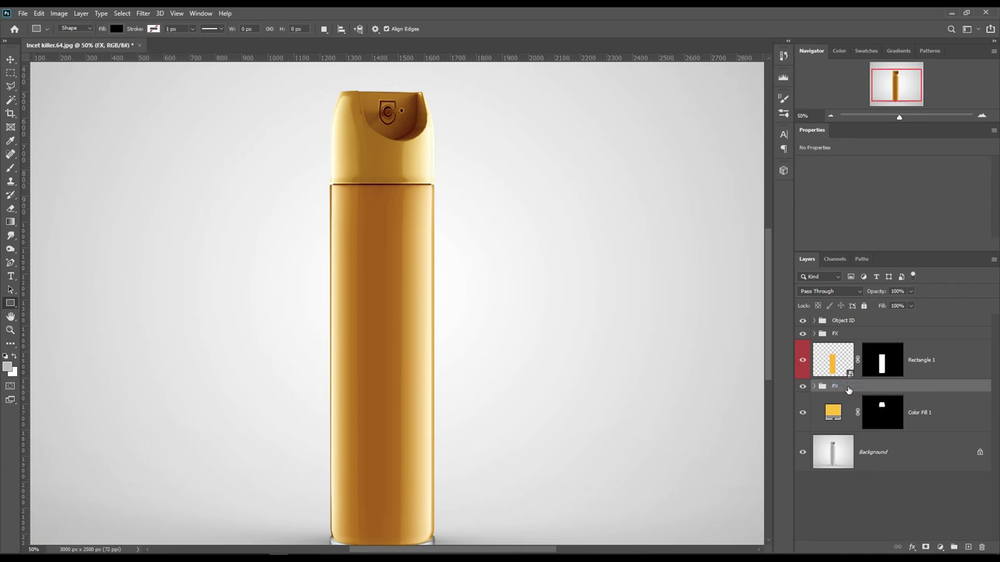
click(940, 425)
right_click(942, 422)
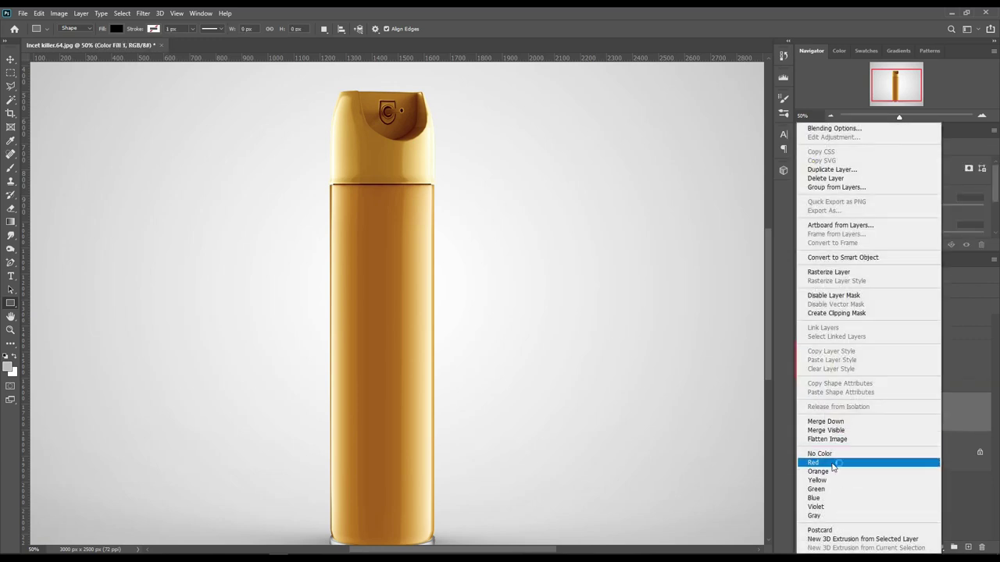
click(916, 463)
Zoom in to 200% on the can's metal base
click(917, 462)
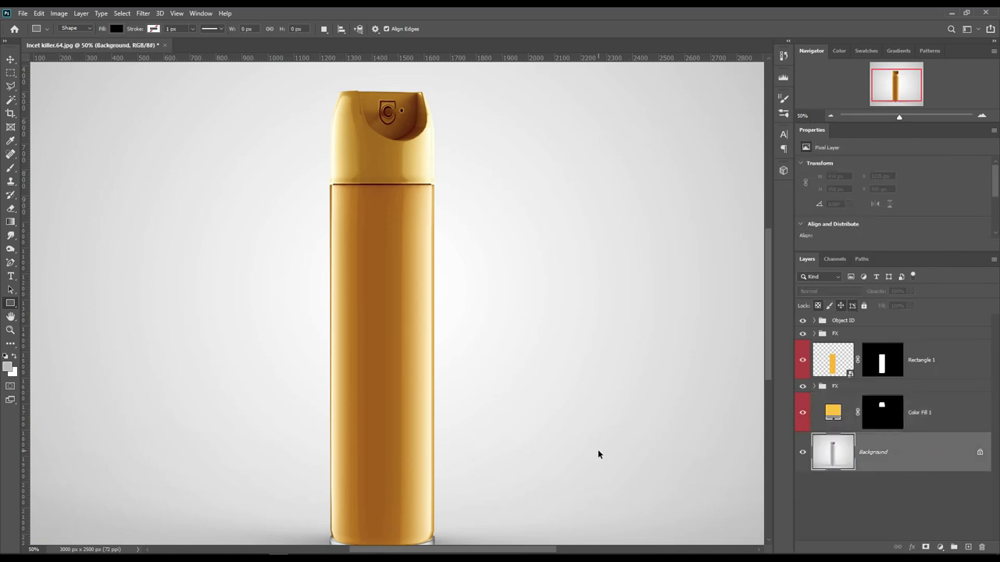
key(ctrl+minus)
key(ctrl+plus)
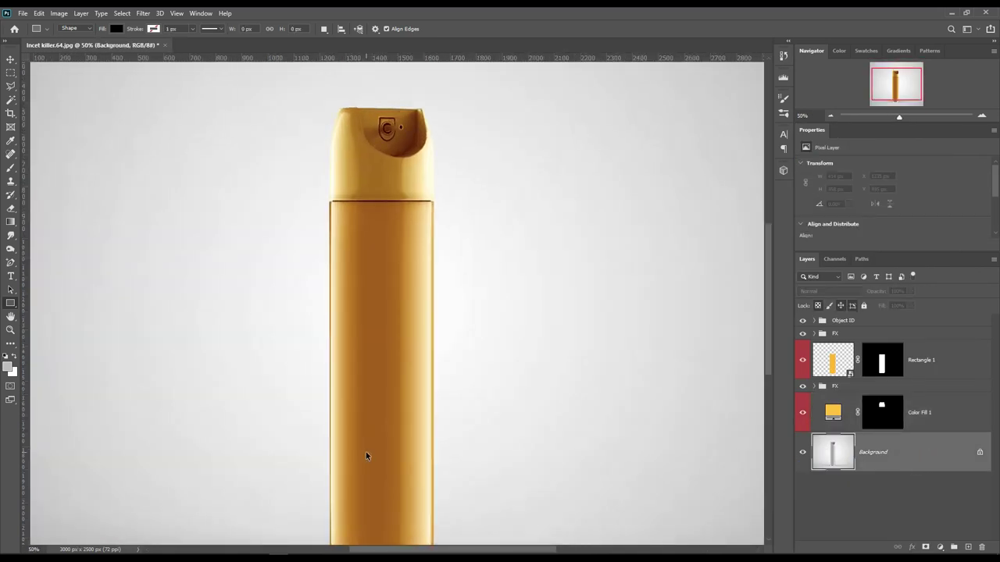
scroll(365, 452, right, 1)
key(ctrl+plus)
key(ctrl+plus)
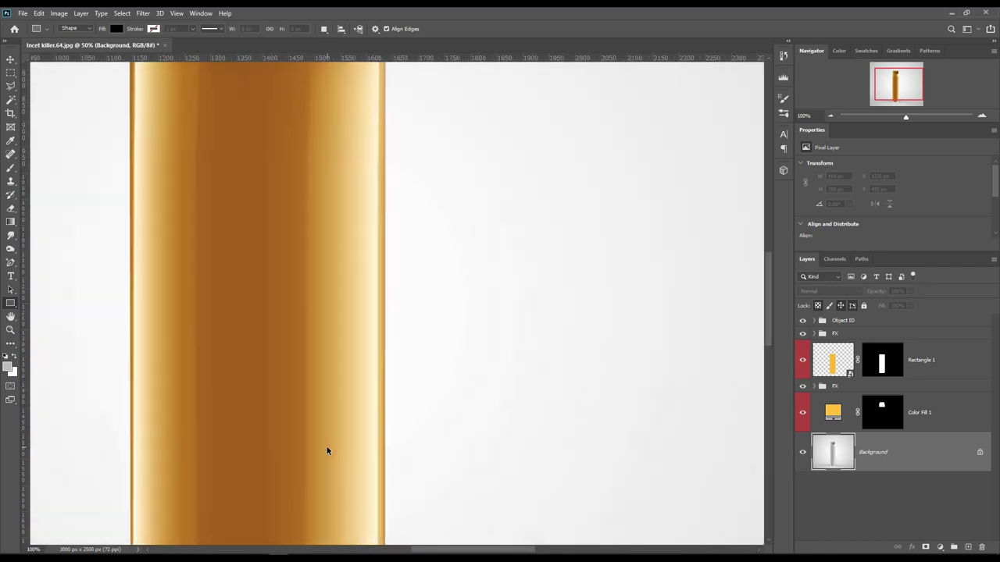
key(ctrl+plus)
drag(310, 476, 425, 318)
drag(406, 430, 424, 299)
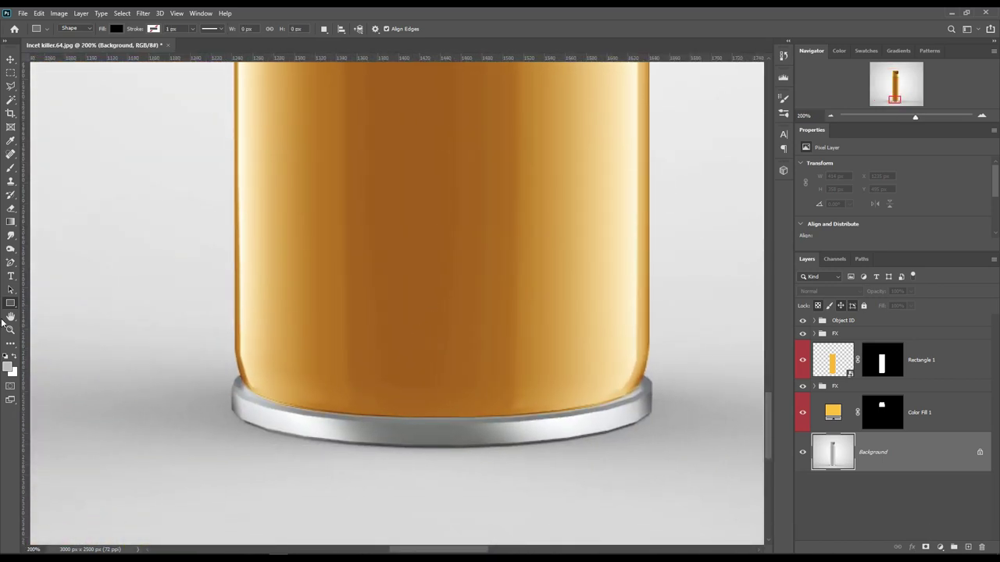
Draw a four-point Pen shape around the can's metal base, creating Shape 1 at 0% opacity
right_click(11, 263)
click(47, 265)
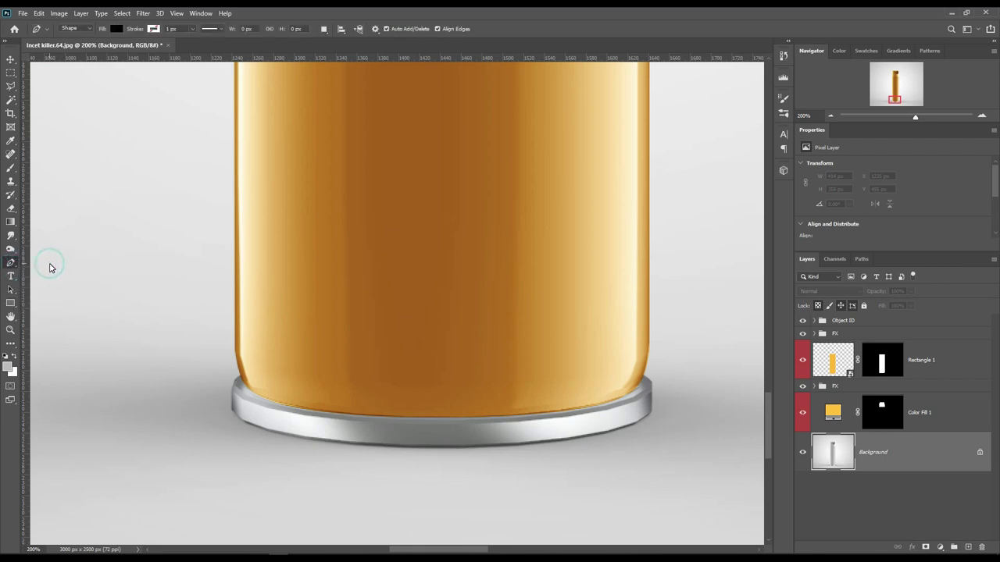
click(237, 379)
click(235, 414)
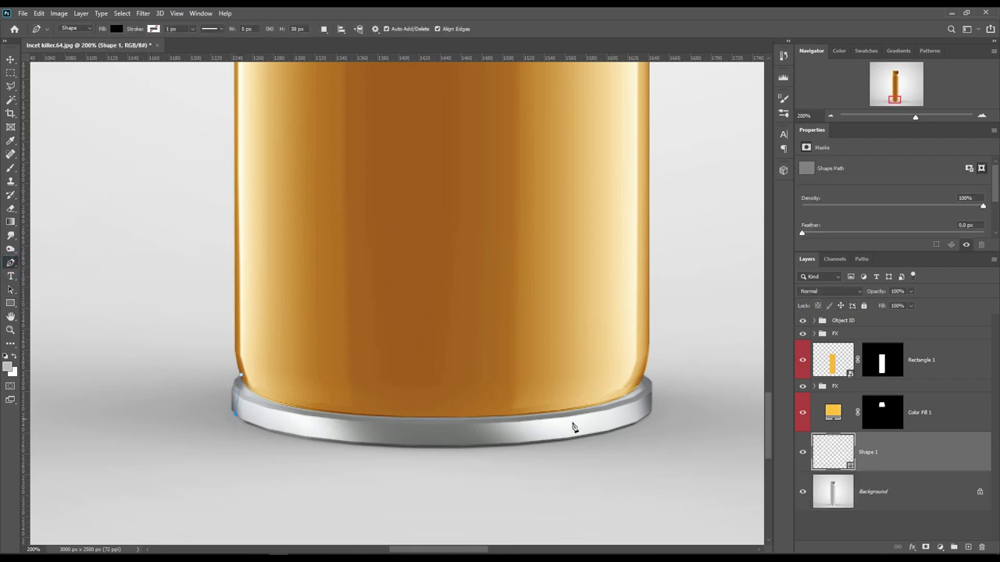
click(648, 414)
click(647, 377)
click(242, 380)
key(0)
key(0)
Add anchor points to curve the shape's sides and bottom edge along the rim
right_click(11, 263)
click(47, 310)
drag(237, 397, 231, 394)
drag(647, 396, 651, 394)
drag(433, 414, 433, 449)
mouse_move(281, 430)
mouse_down()
mouse_move(250, 474)
mouse_move(415, 477)
mouse_up()
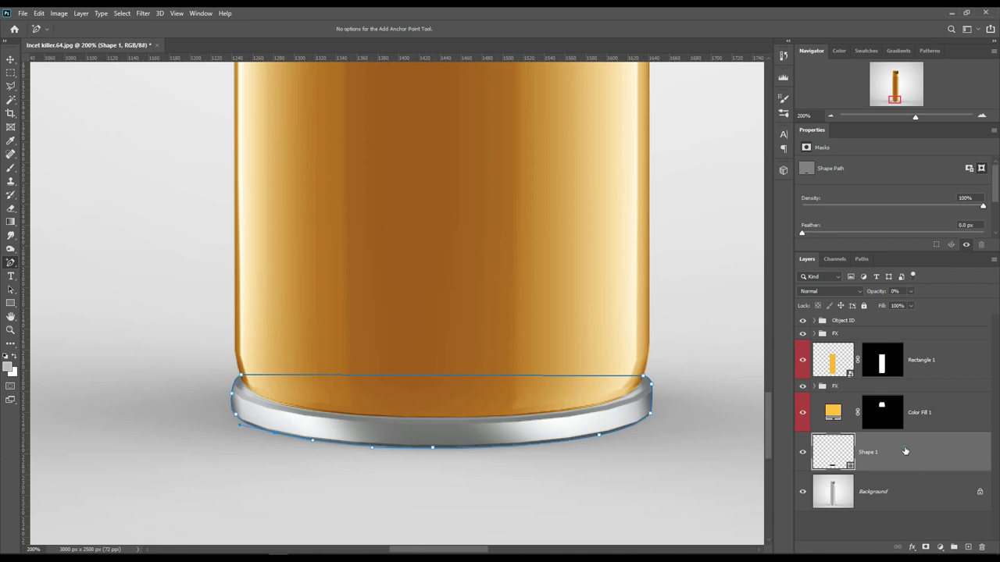
Move Shape 1 into the Object ID group and load the base shape as a selection
drag(856, 467, 826, 332)
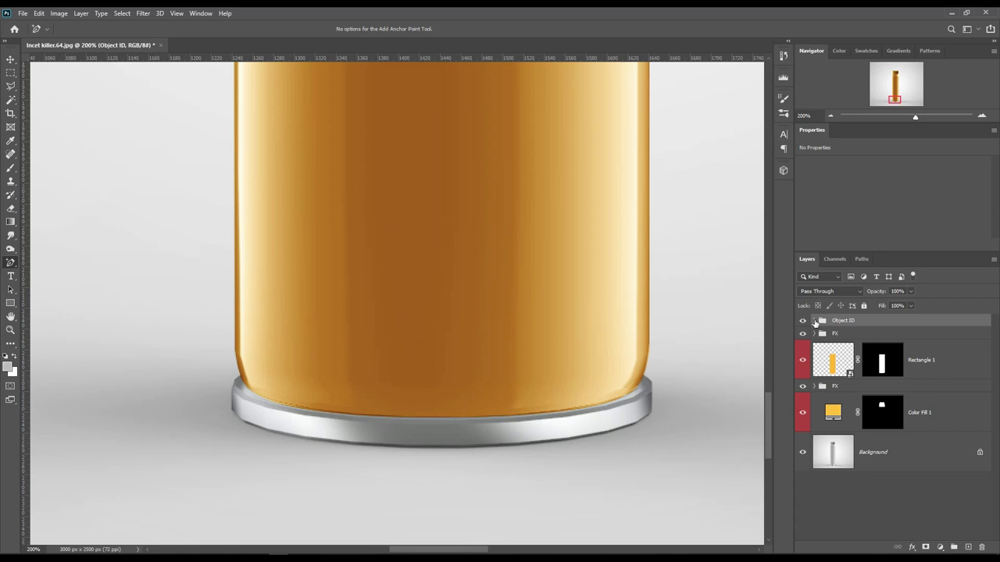
click(815, 321)
ctrl+click(870, 365)
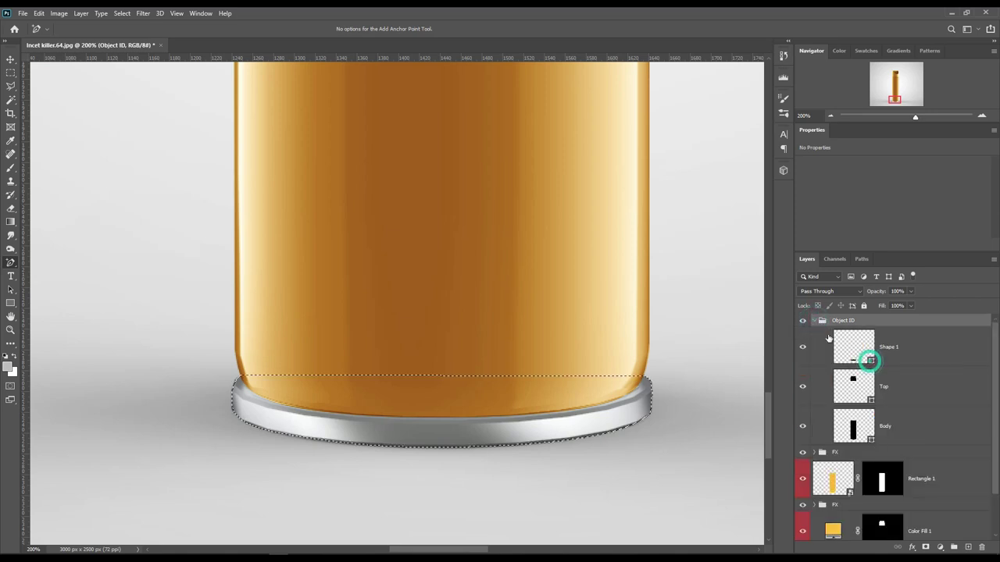
click(814, 321)
click(886, 445)
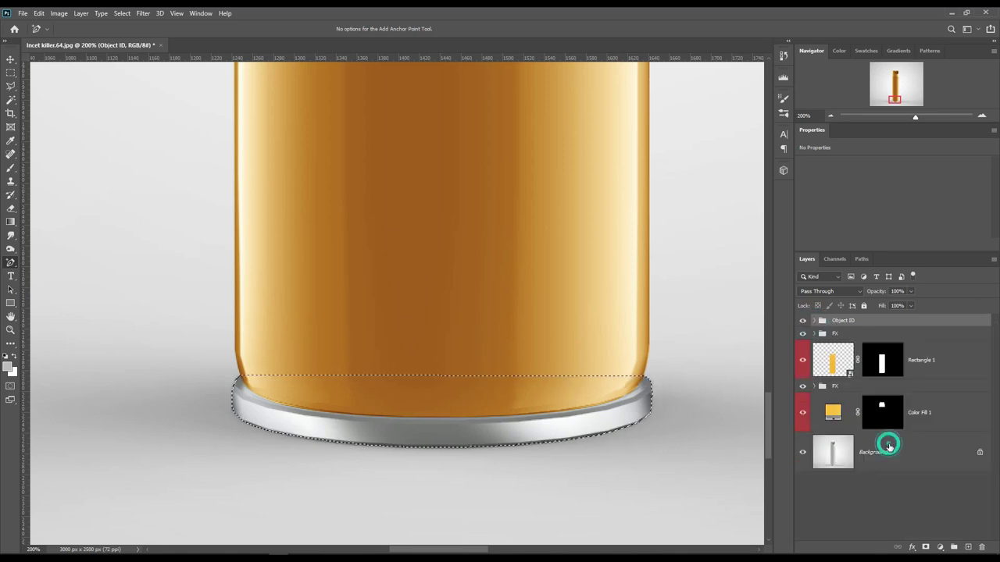
Add a yellow #ffcf0d Solid Color fill layer above Background, masked to the base ring
click(940, 547)
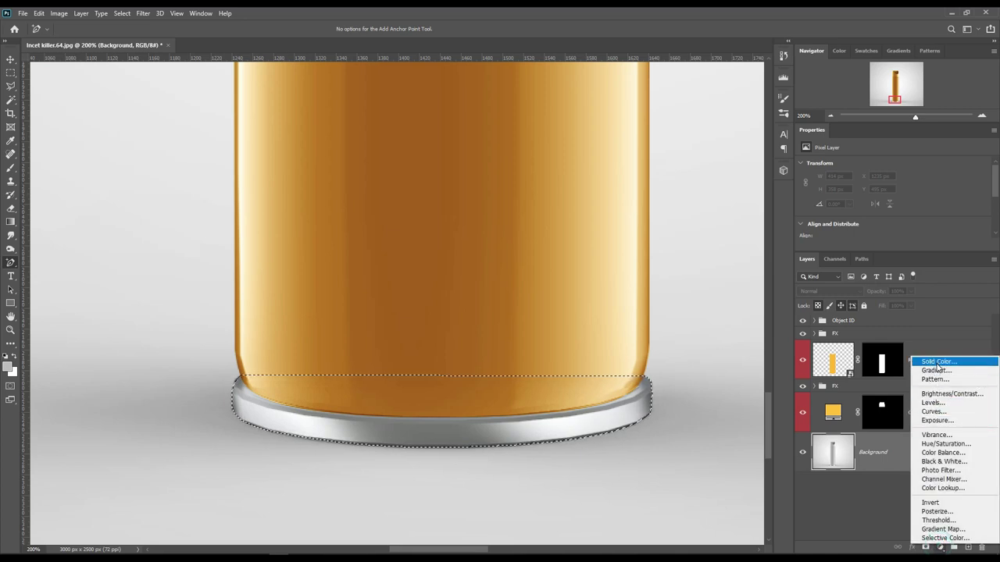
click(937, 361)
click(768, 262)
drag(768, 262, 812, 259)
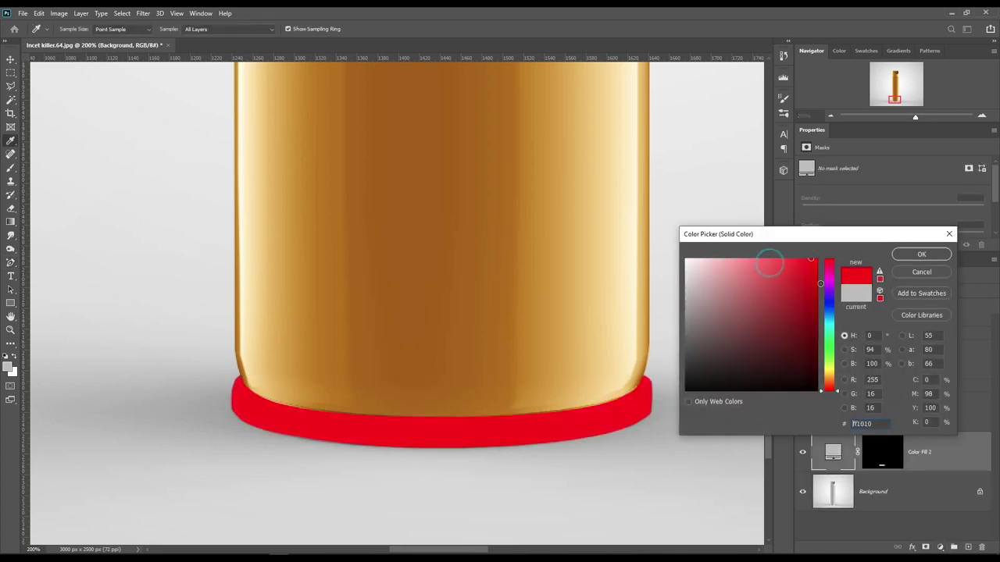
drag(829, 390, 828, 373)
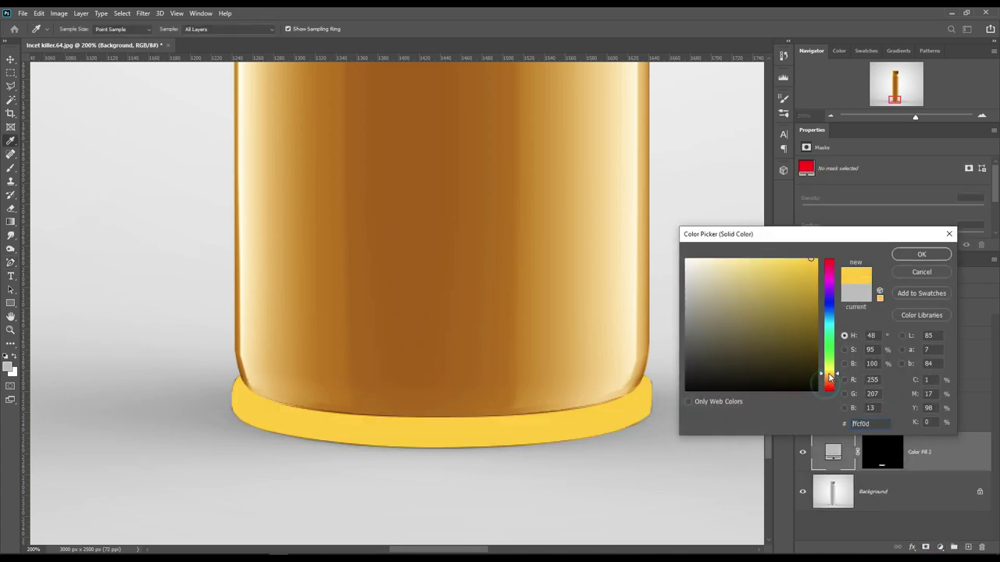
click(917, 260)
ctrl+click(879, 363)
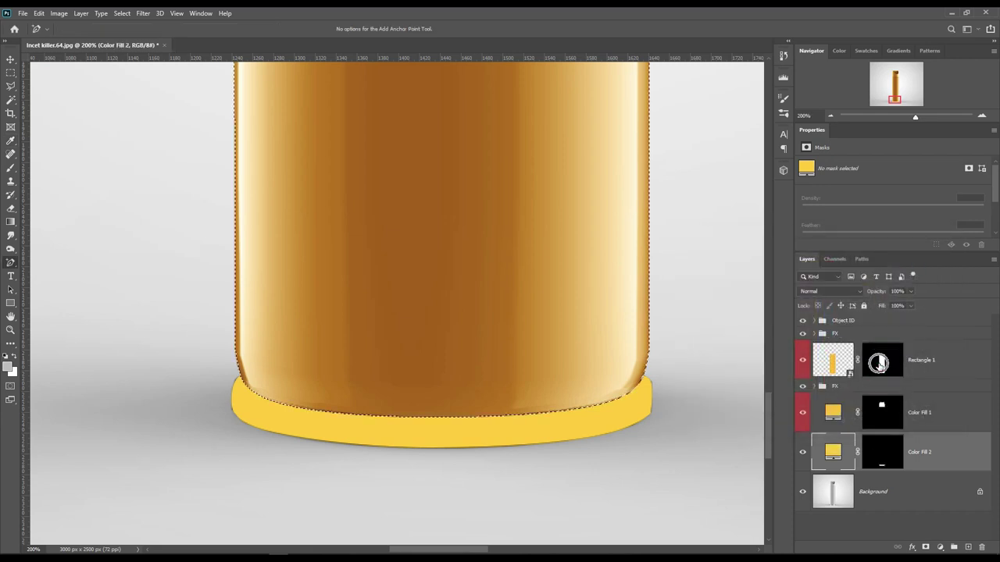
click(877, 457)
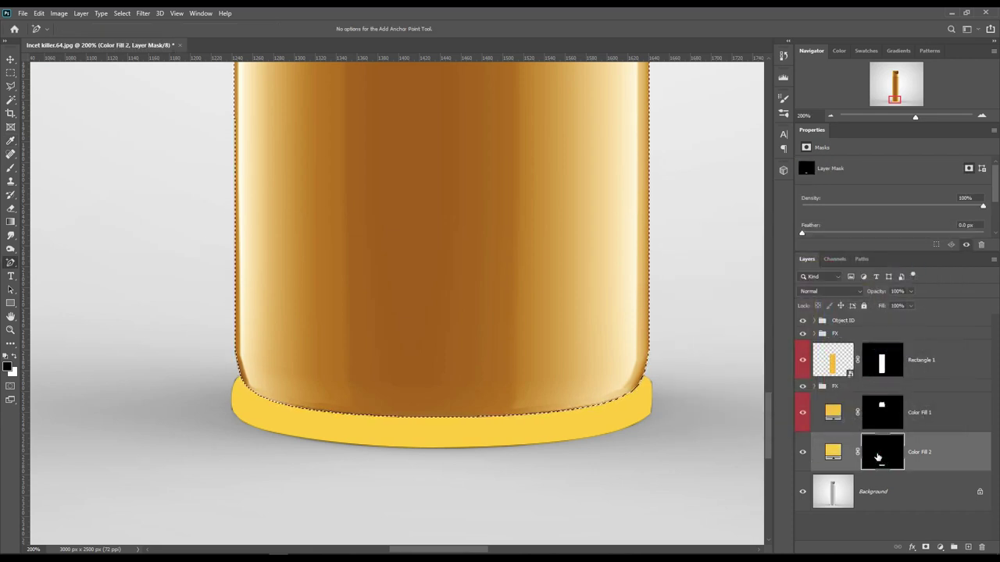
Copy the base ring from Background to Layer 3 above Color Fill 2, then duplicate it twice
key(x)
key(ctrl+d)
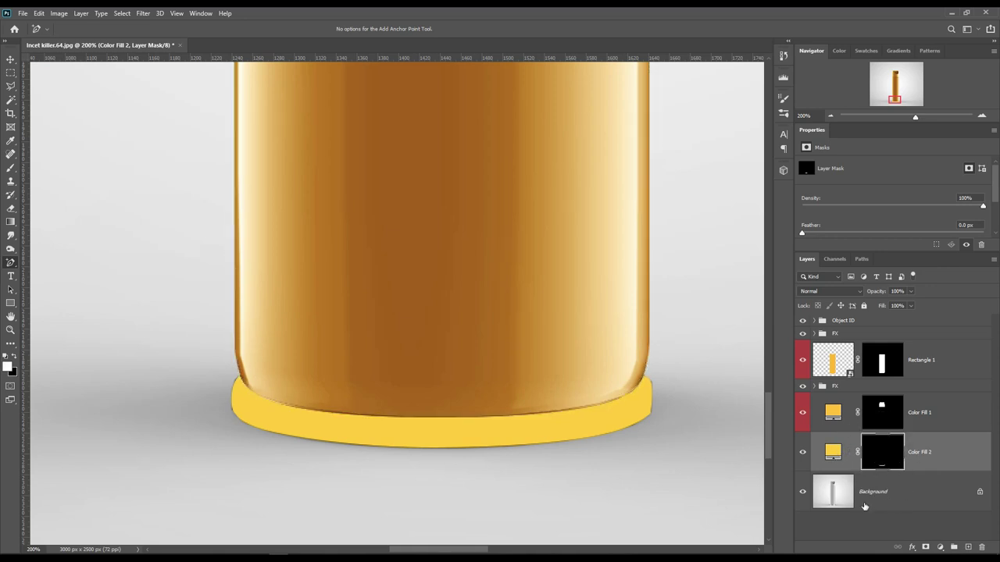
ctrl+click(889, 467)
click(883, 488)
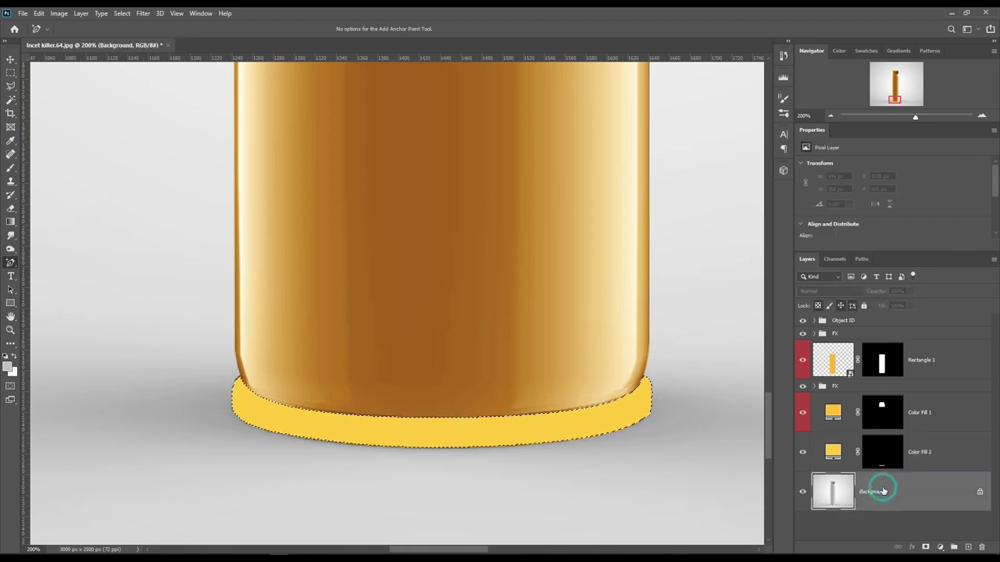
key(ctrl+j)
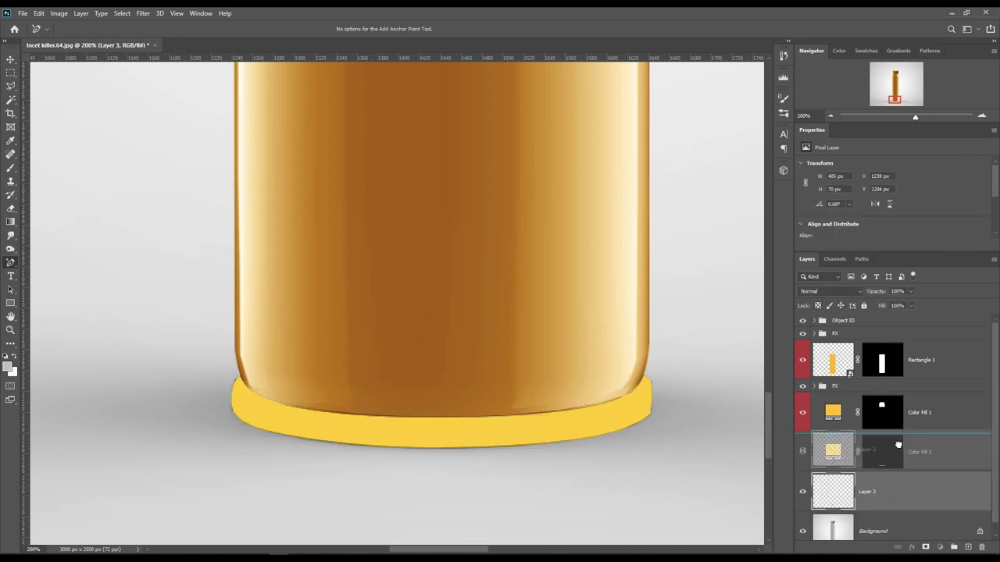
drag(883, 491, 817, 428)
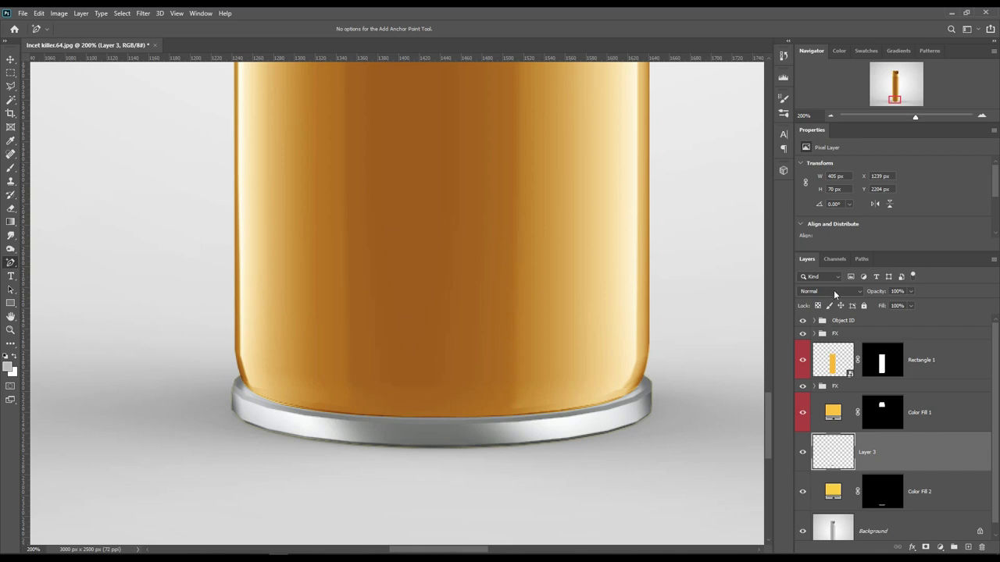
key(ctrl+j)
key(ctrl+j)
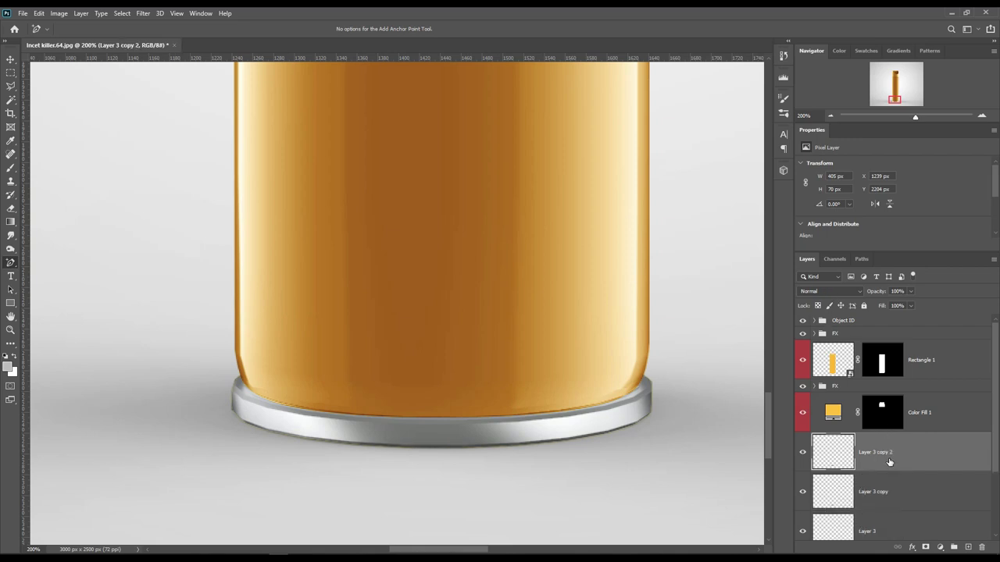
scroll(890, 468, down, 3)
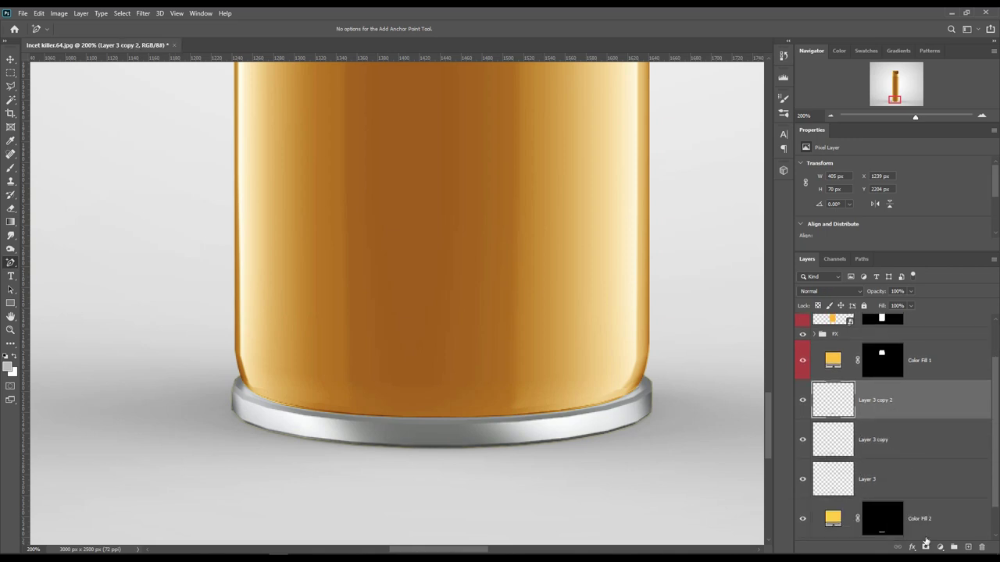
Rename Color Fill 1, Rectangle 1 and Color Fill 2 to Cap Color, Body and Lid
double_click(919, 360)
text(Cap Color)
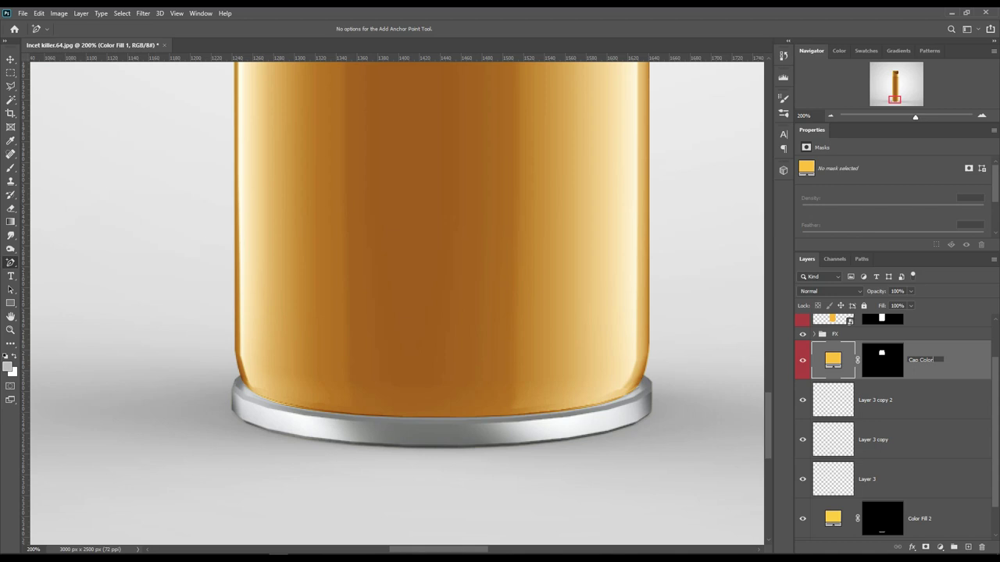
key(Return)
scroll(914, 402, up, 1)
double_click(922, 334)
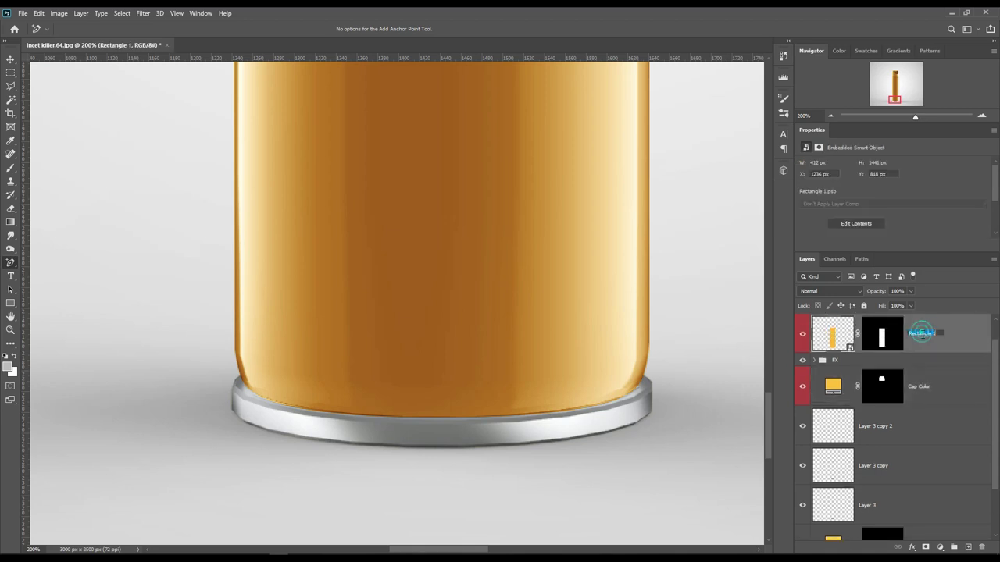
key(BackSpace)
text(Body)
key(Return)
scroll(922, 337, down, 1)
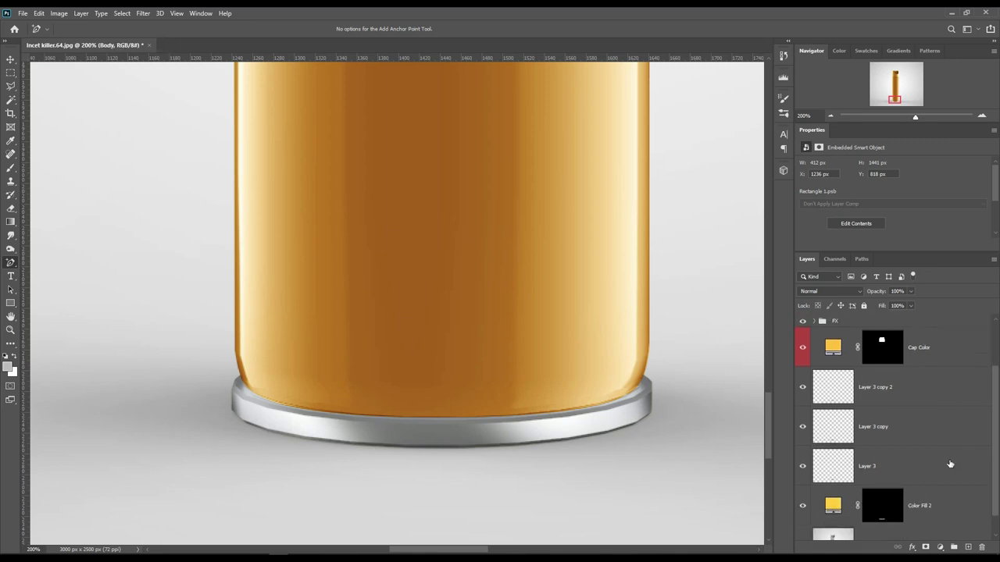
double_click(922, 506)
text(Lid)
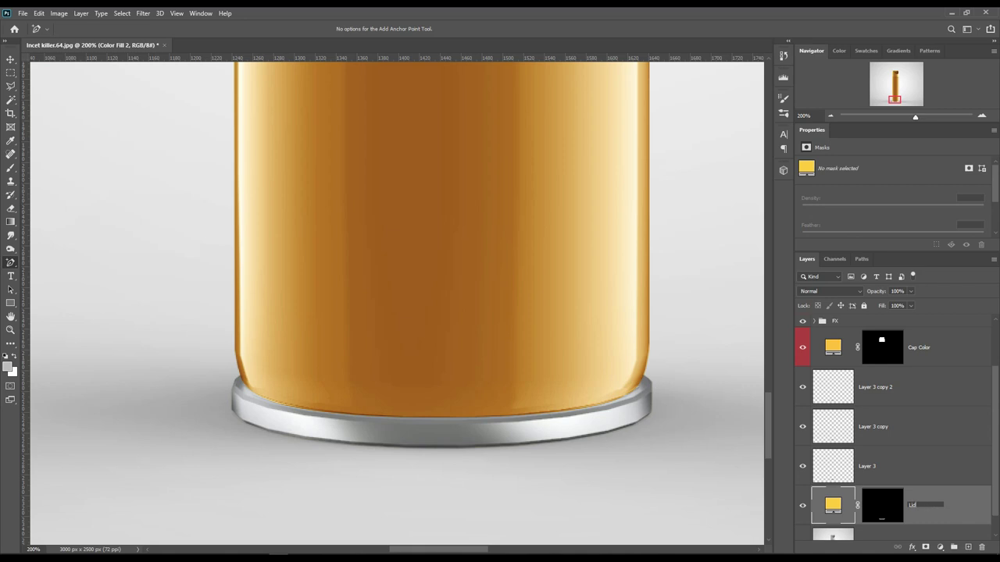
key(Return)
Rename the three base-ring copies Shadow, Midtone and Light
scroll(923, 509, down, 1)
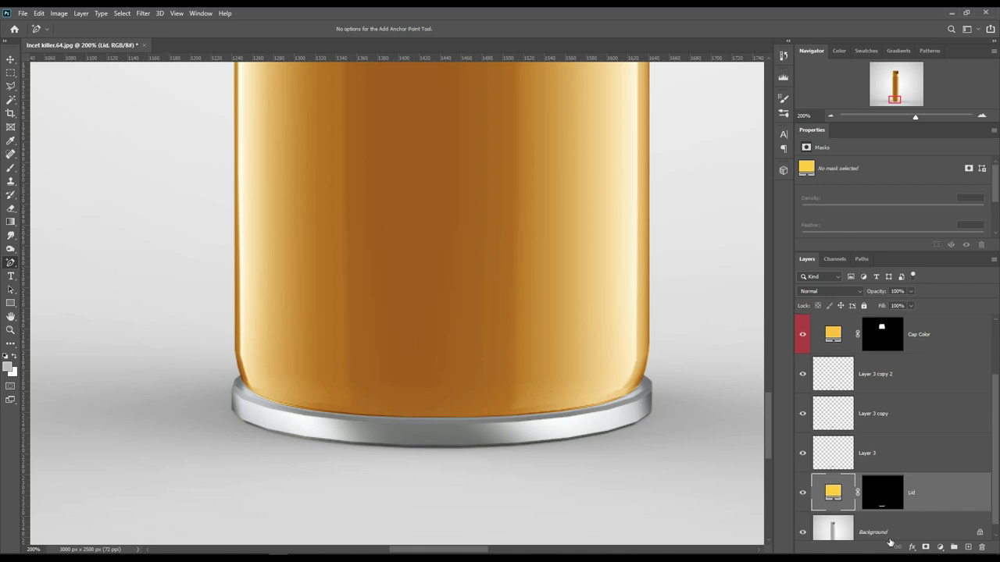
double_click(869, 453)
text(Shadow)
click(904, 459)
double_click(875, 413)
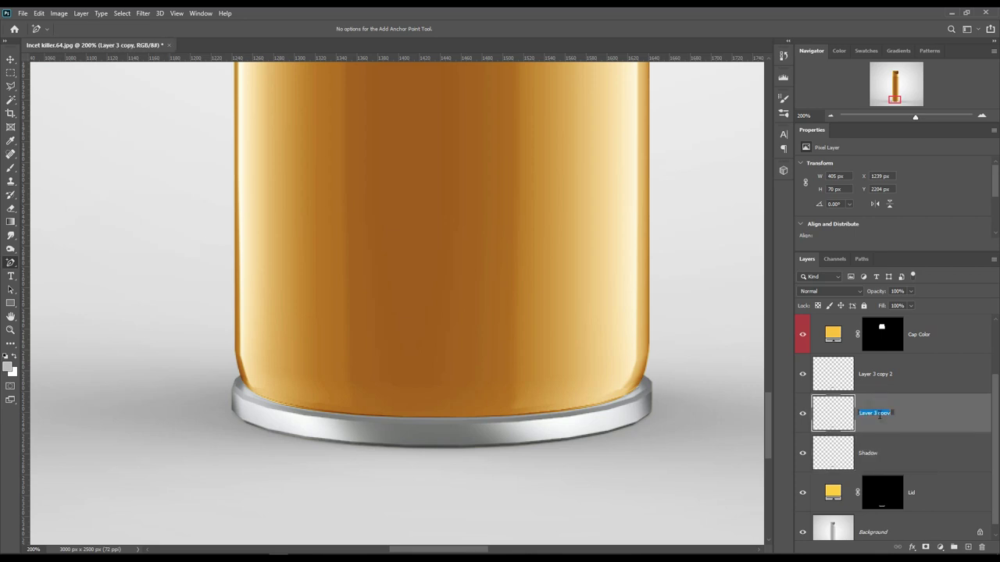
text(M)
text(idtone)
key(Return)
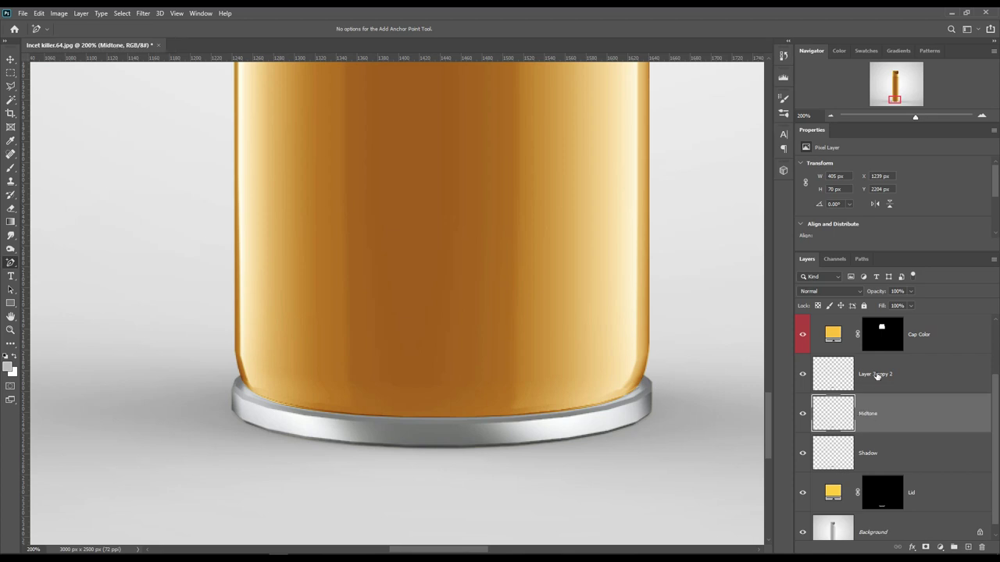
double_click(876, 375)
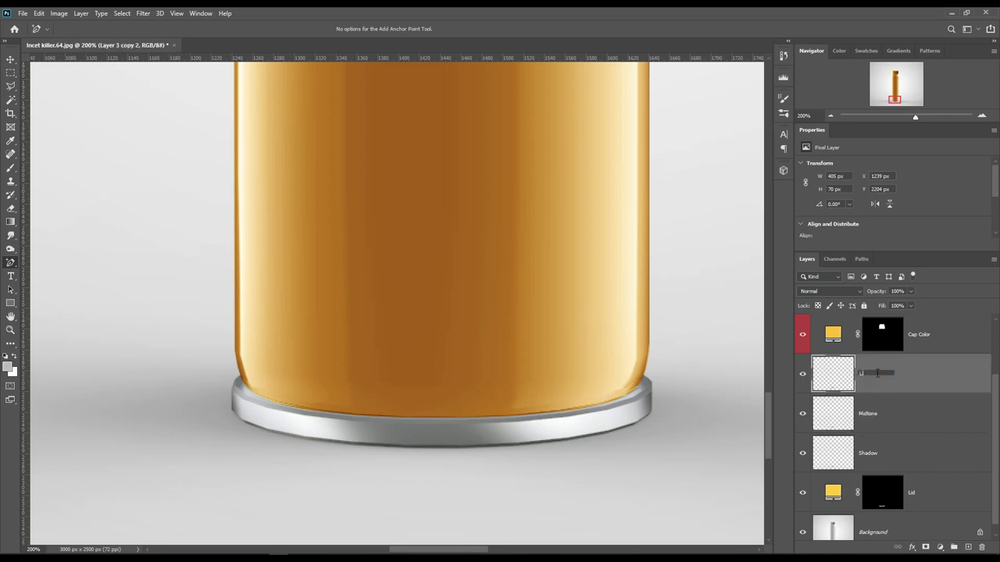
key(Return)
Hide the three base layers, then show Shadow and set it to Linear Burn
click(802, 374)
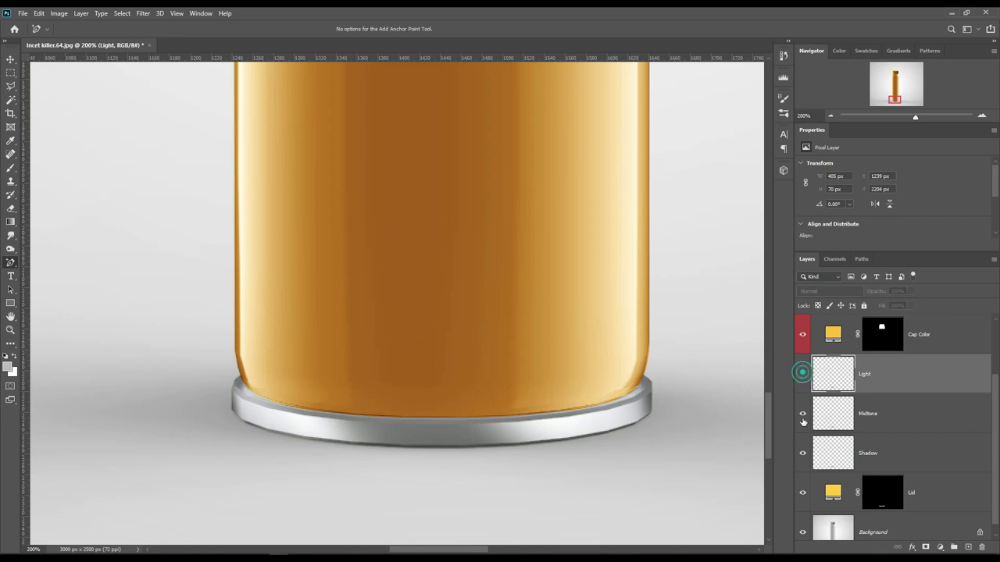
click(802, 413)
click(803, 454)
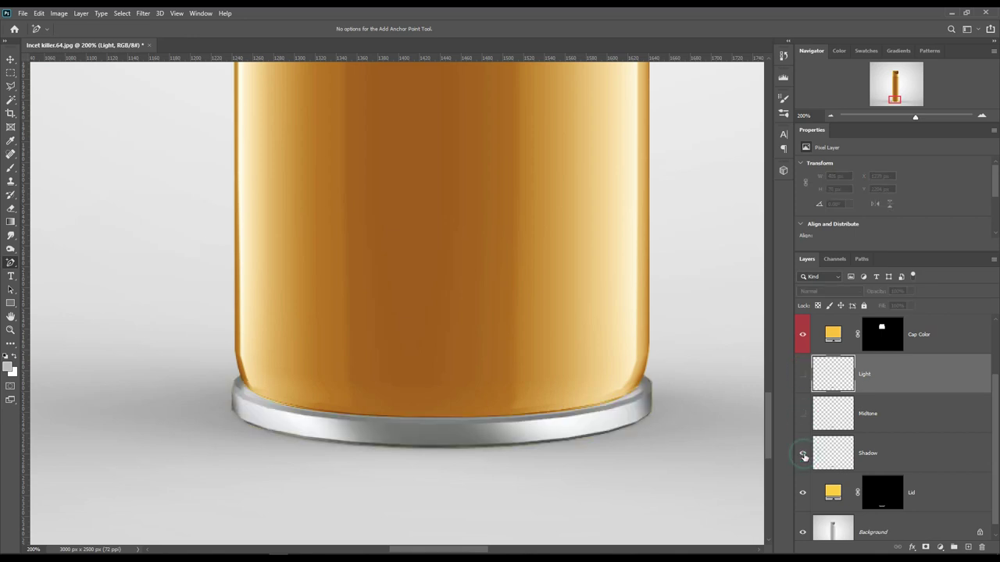
click(875, 451)
click(851, 293)
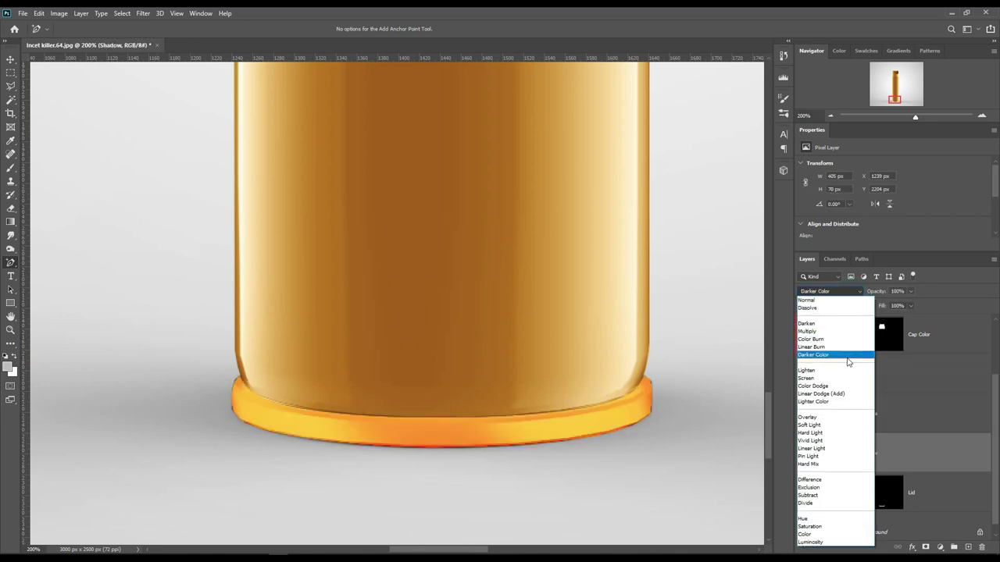
click(817, 345)
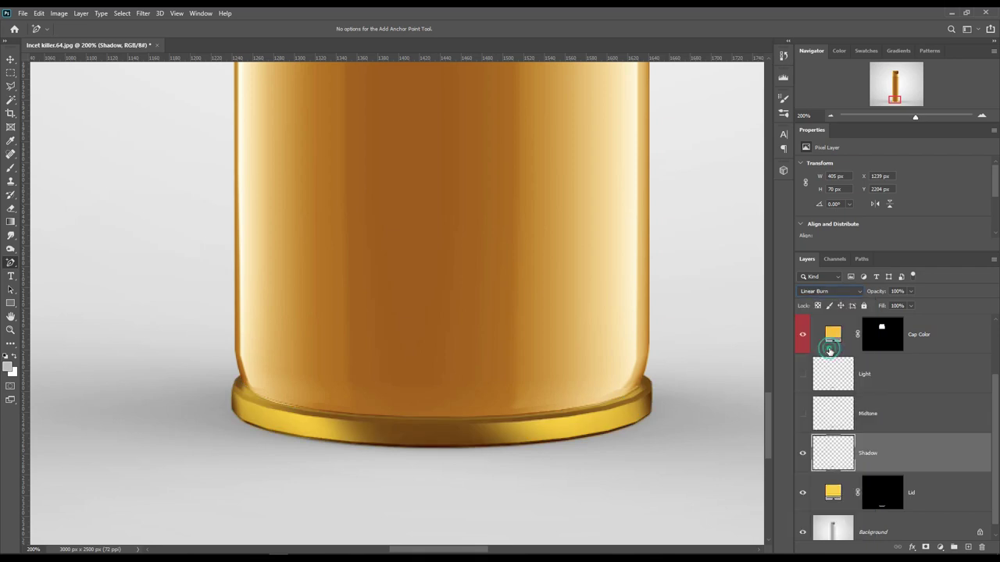
Show Midtone in Linear Dodge (Add) with Levels black input 162, white output 123
click(803, 420)
click(871, 414)
click(851, 291)
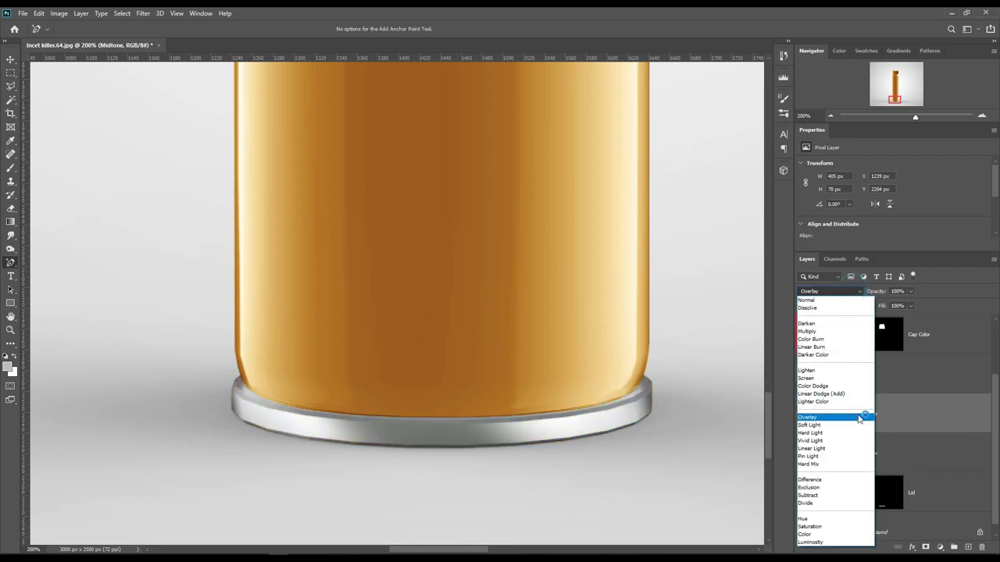
click(828, 394)
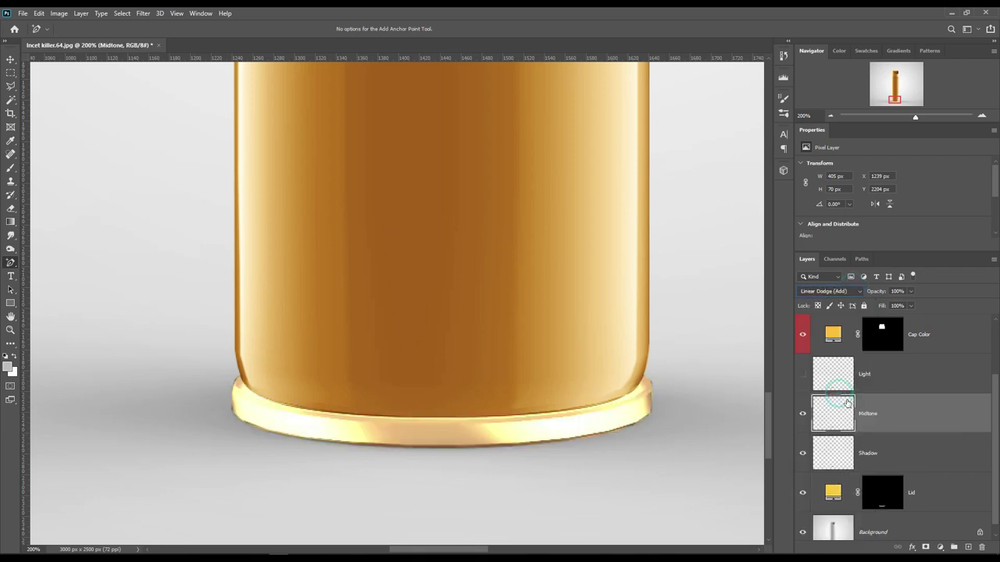
click(59, 14)
click(188, 47)
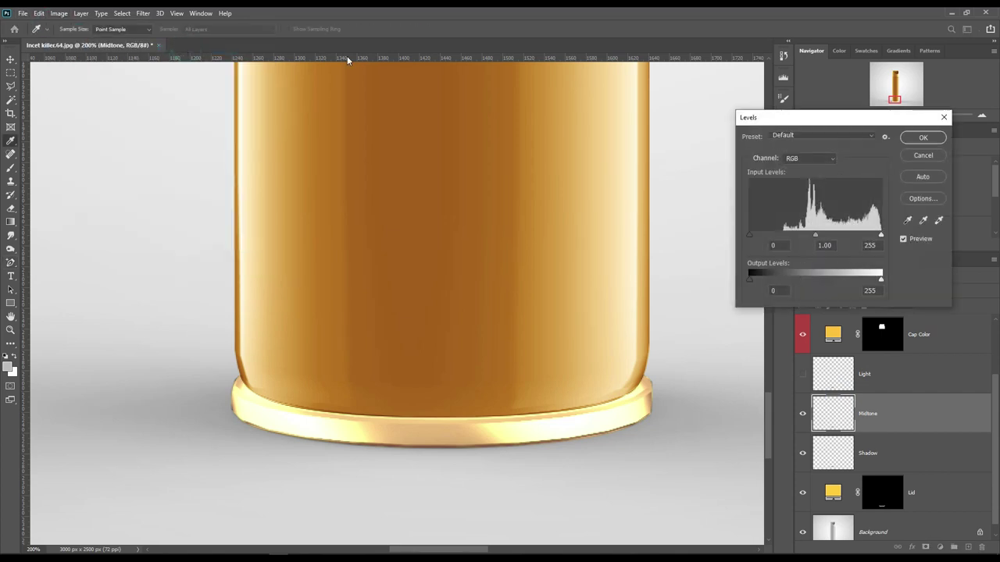
drag(749, 235, 833, 235)
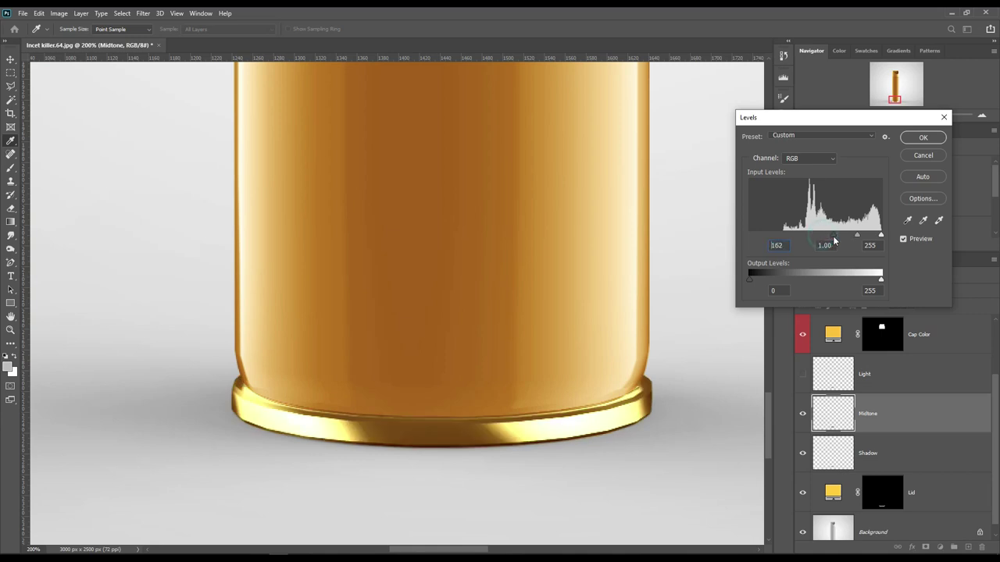
drag(880, 280, 813, 281)
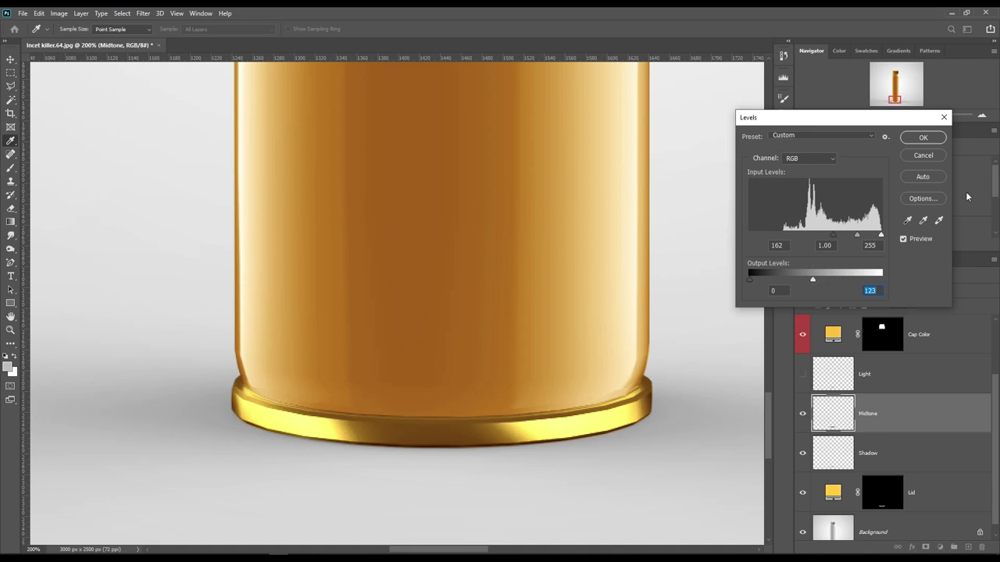
click(939, 142)
Show the Light layer in Screen mode with Levels black input 157, white output 153
click(802, 375)
click(914, 375)
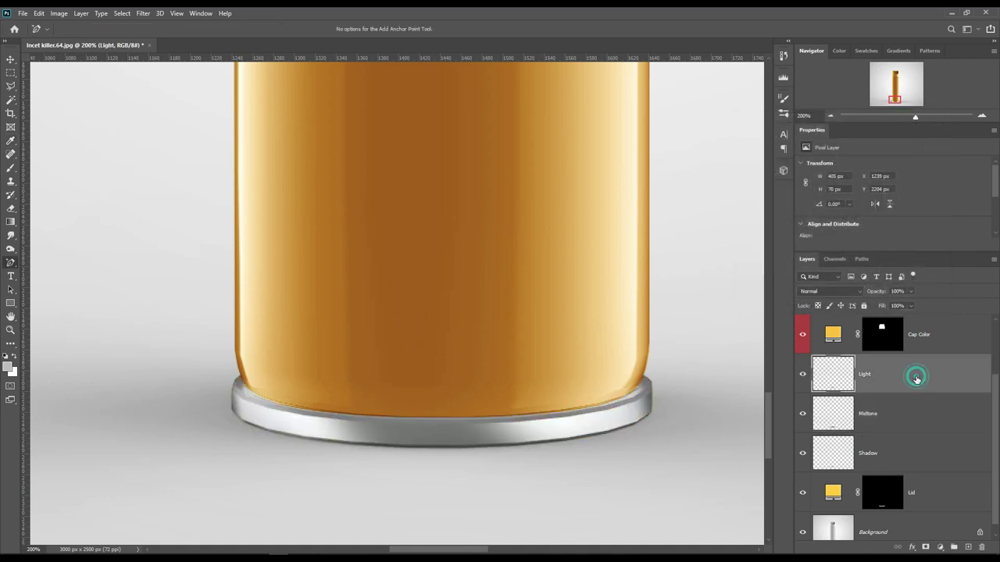
click(829, 292)
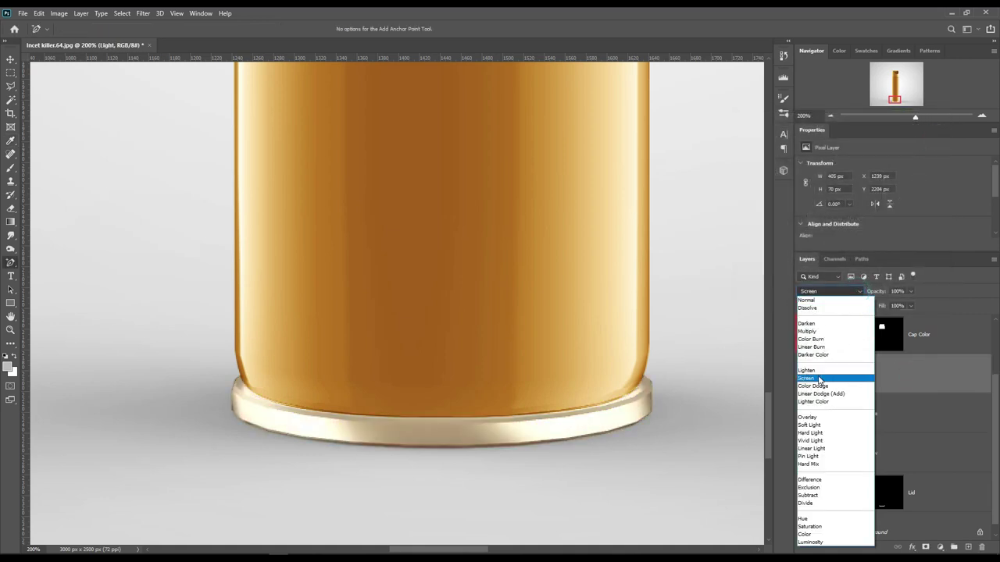
click(826, 378)
click(59, 14)
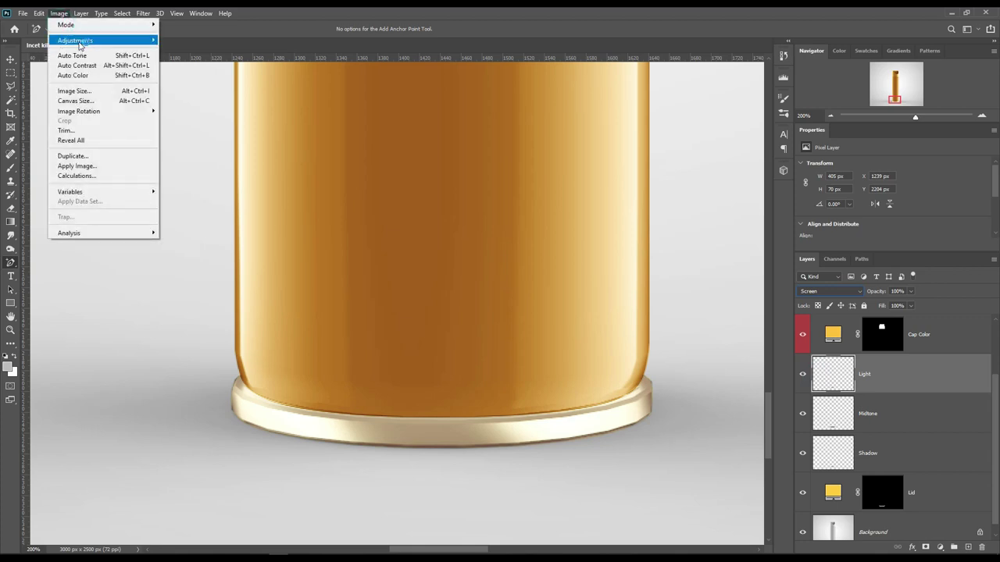
mouse_move(75, 40)
click(188, 47)
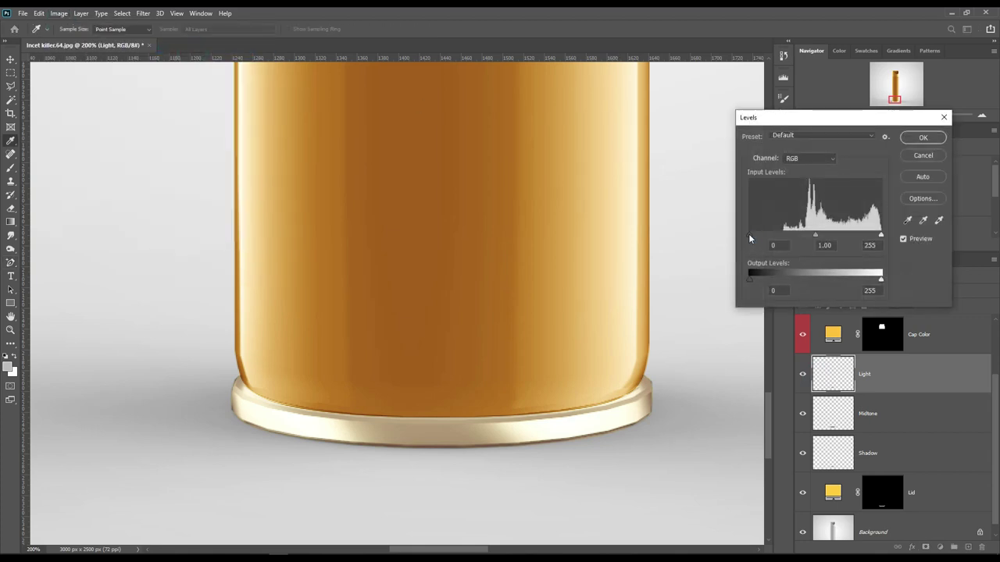
drag(750, 234, 830, 234)
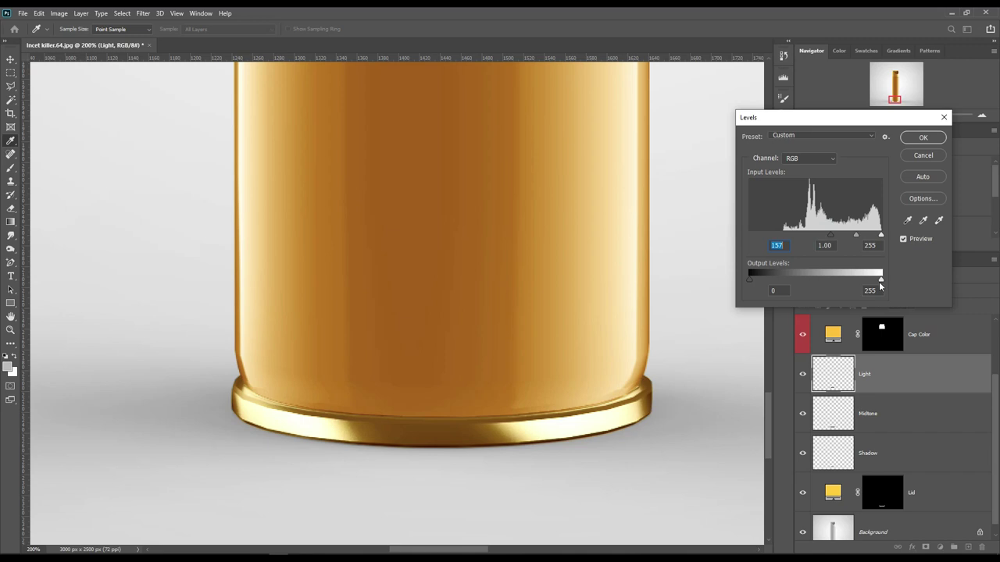
mouse_move(881, 280)
mouse_down()
mouse_move(814, 281)
mouse_move(829, 284)
mouse_up()
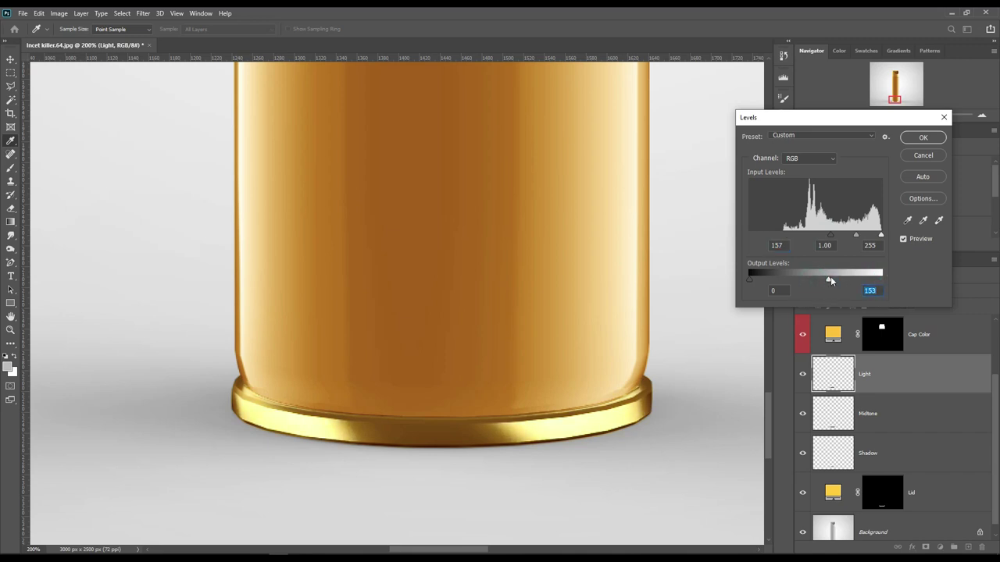
click(920, 138)
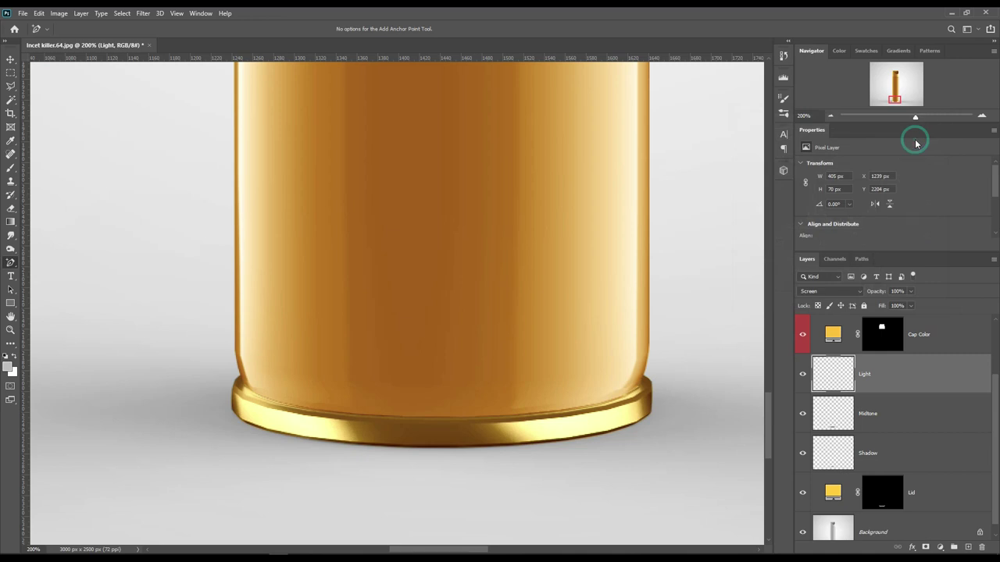
shift+click(914, 455)
Group the Light, Midtone and Shadow layers into a group named FX
drag(915, 454, 953, 547)
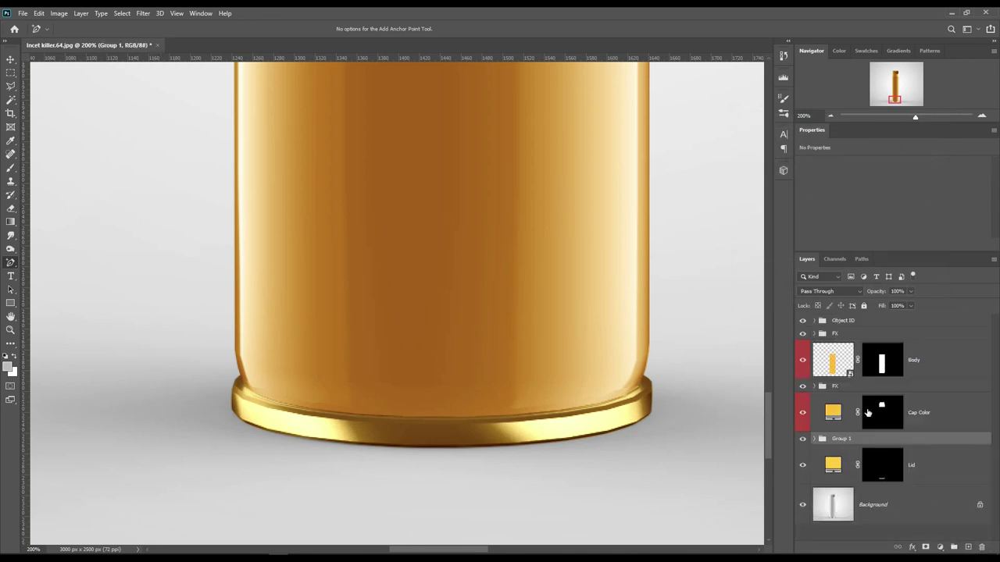
double_click(842, 440)
text(FX)
key(Return)
key(ctrl+0)
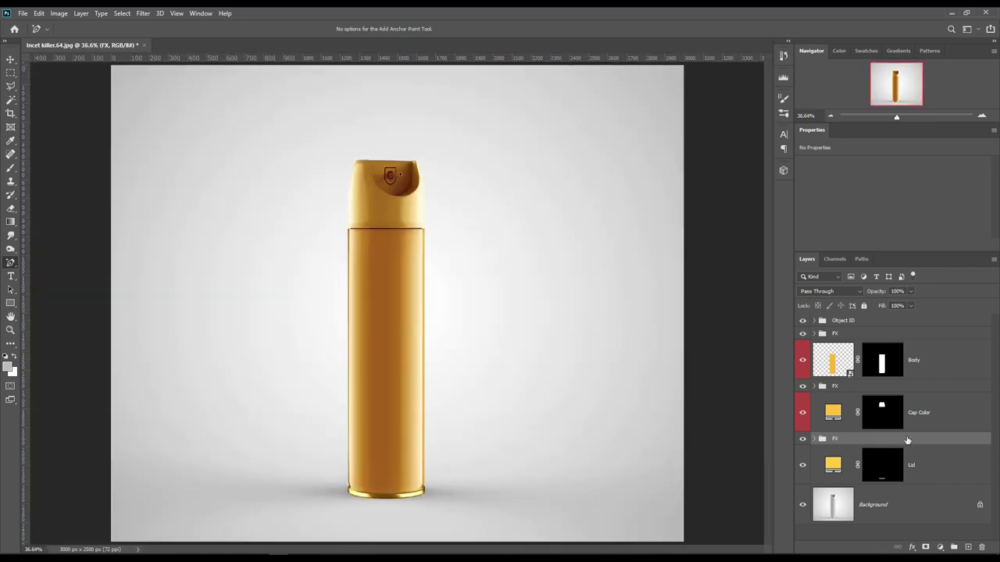
Gather all can layers, from the top FX group down to Lid, into a group named Product
click(858, 335)
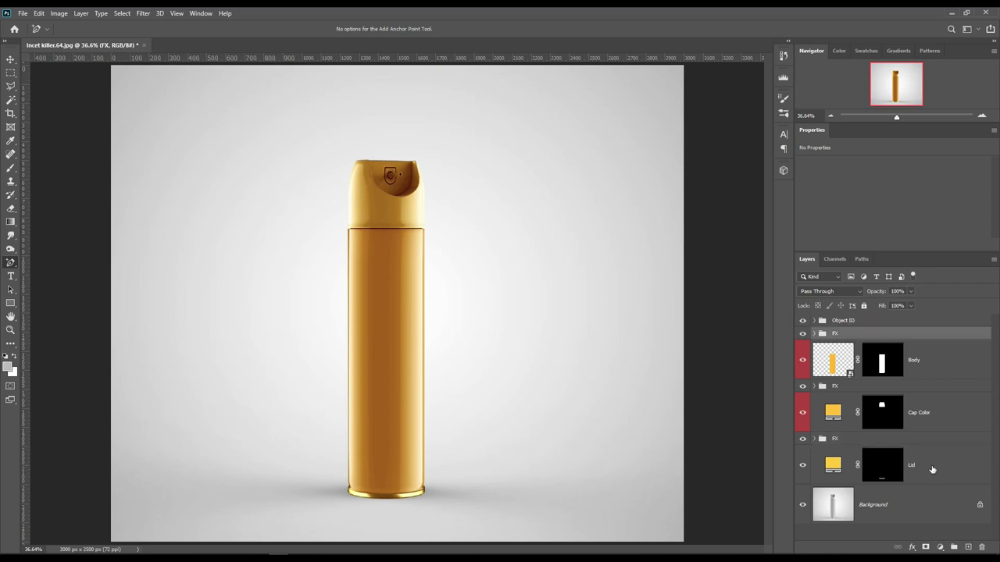
shift+click(931, 470)
drag(931, 469, 954, 546)
double_click(842, 335)
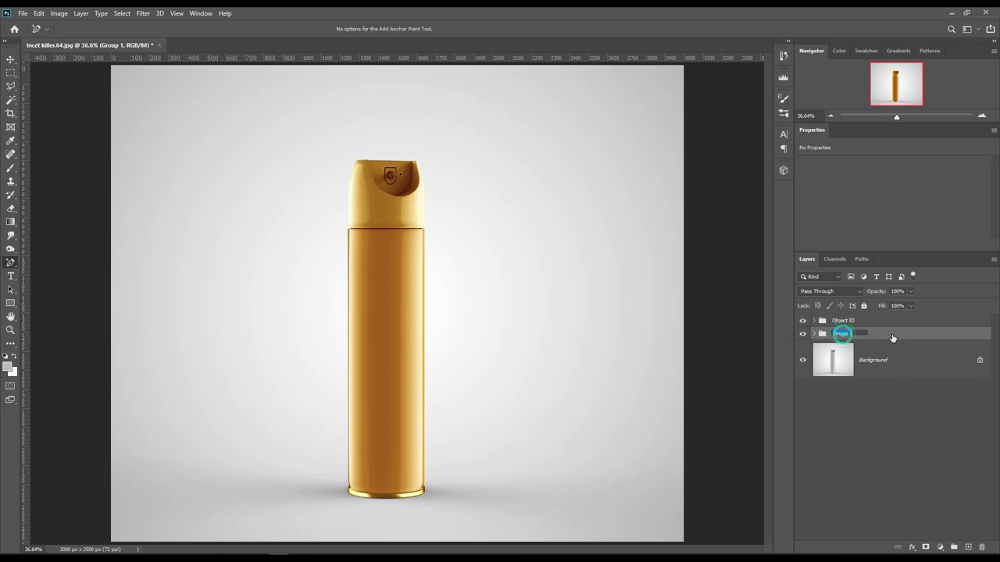
text(C)
key(Return)
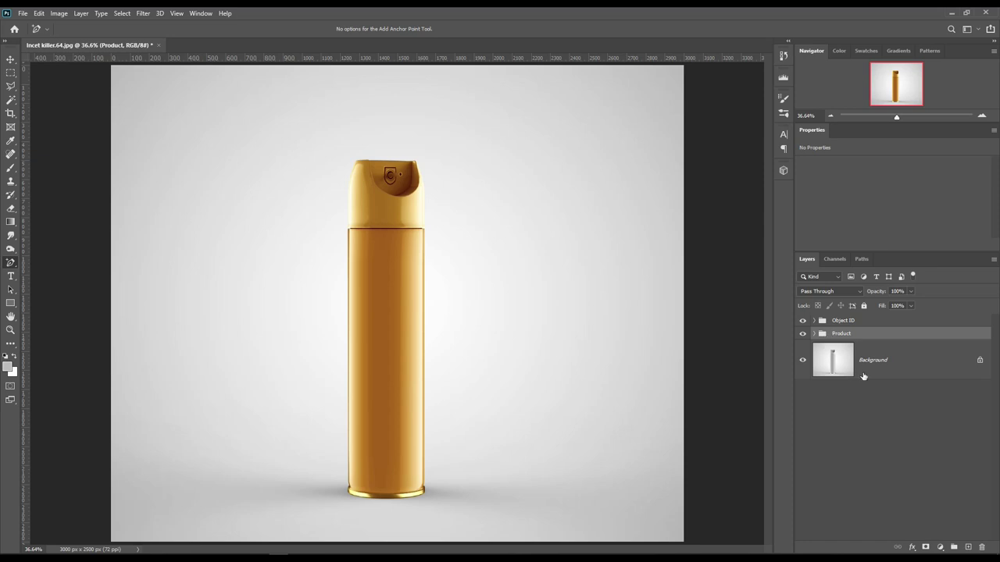
Add a Solid Color fill layer above Background and set its blend mode to Linear Burn
click(876, 367)
click(941, 547)
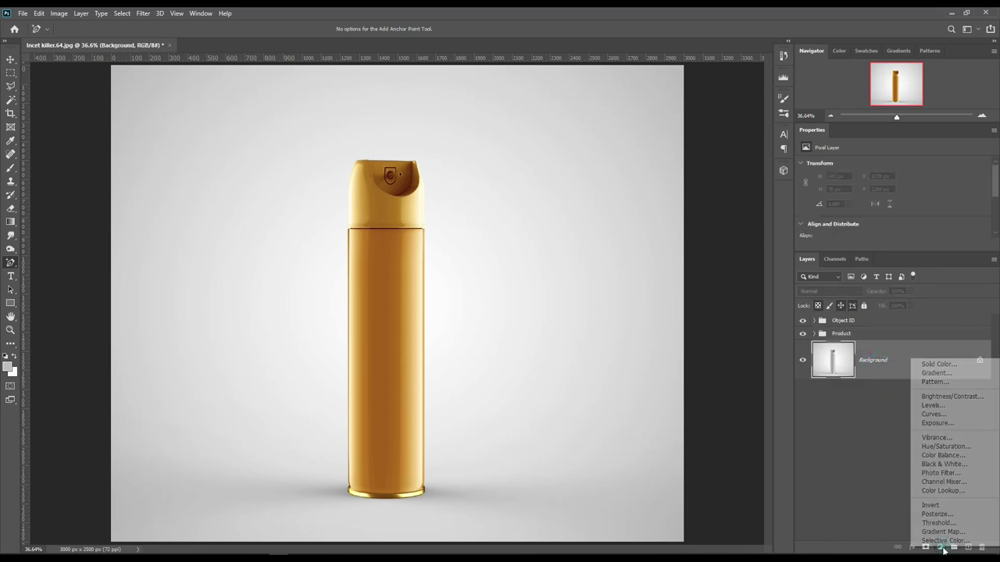
click(938, 364)
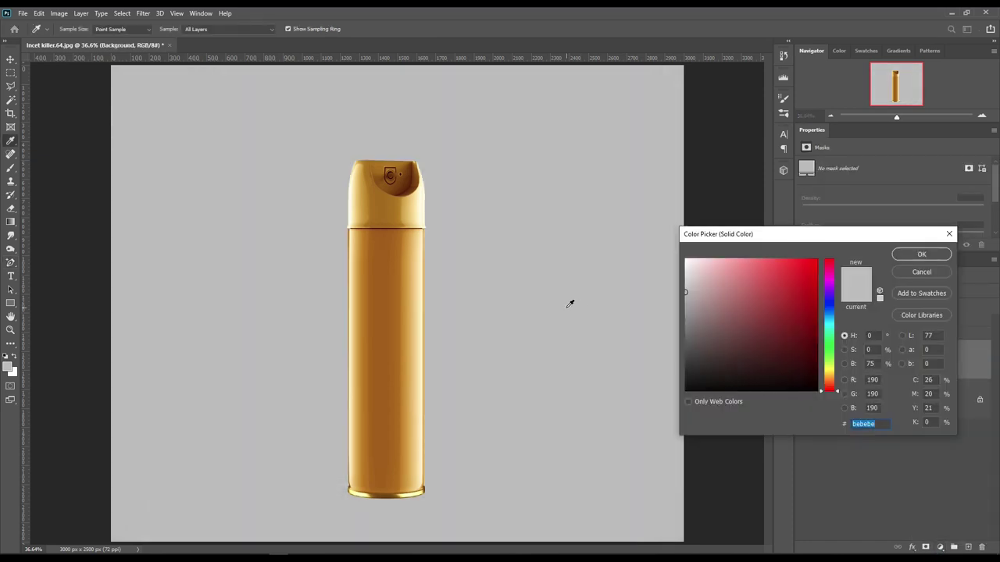
click(416, 241)
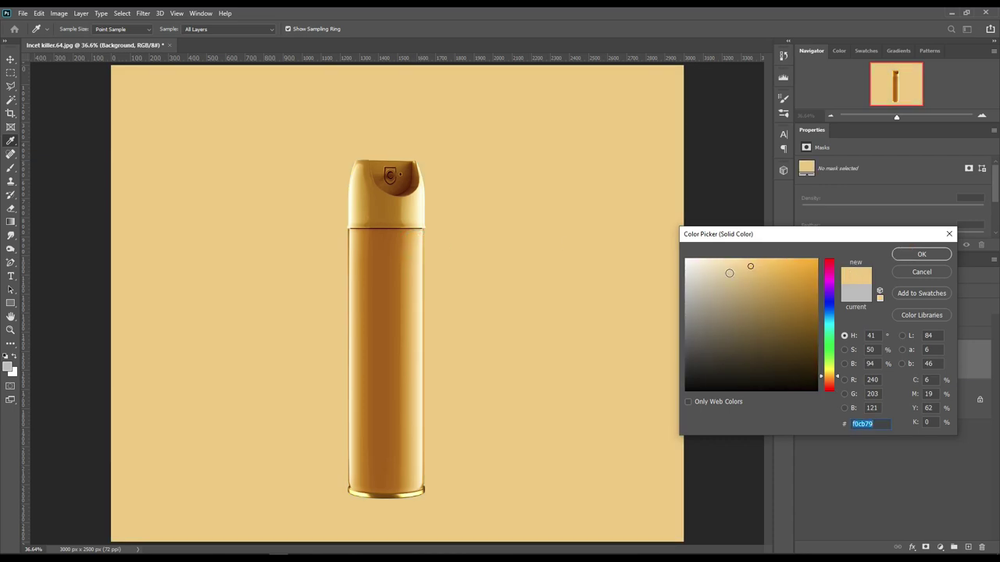
drag(729, 272, 673, 283)
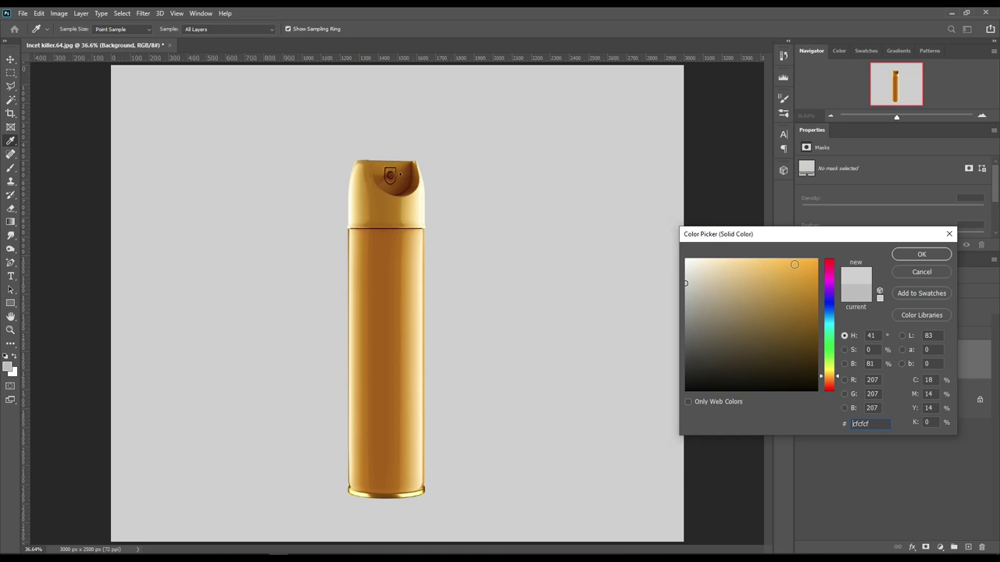
click(921, 254)
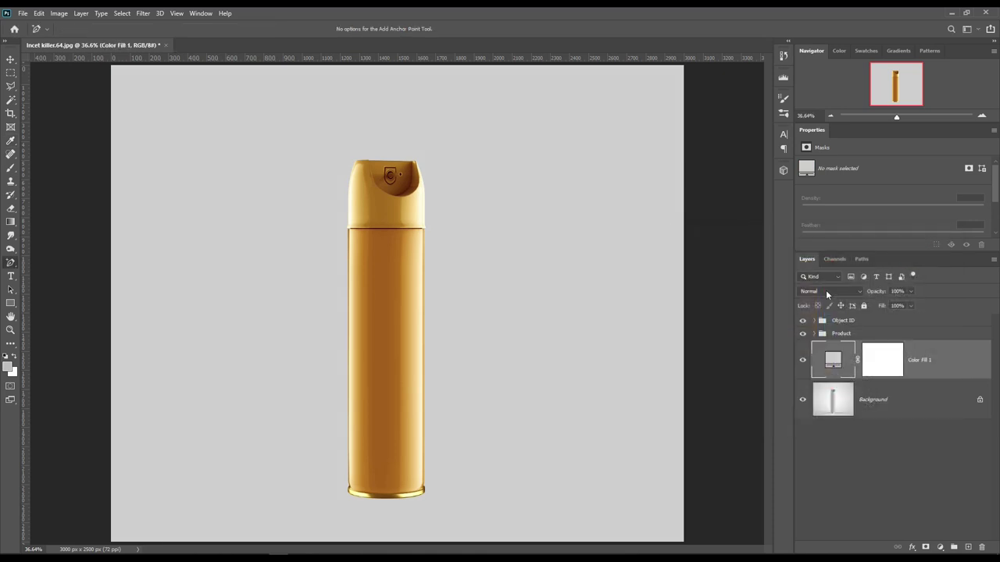
click(827, 294)
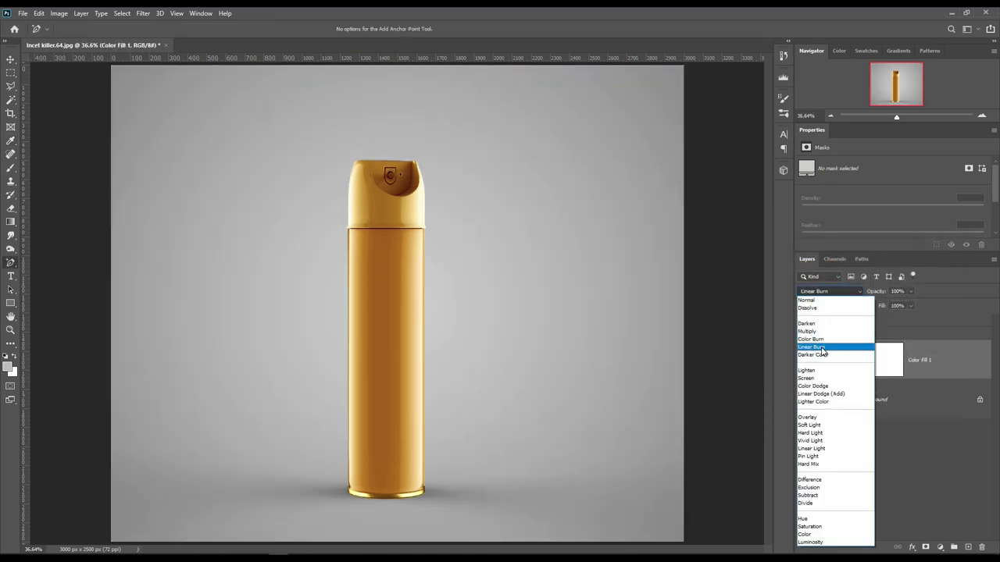
click(820, 348)
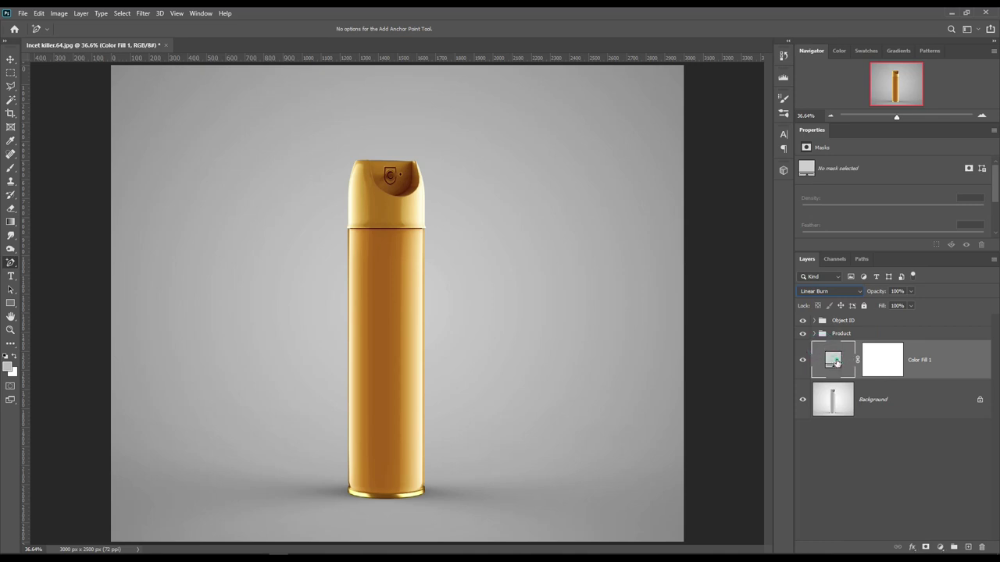
Change the Color Fill 1 colour to gold #e3b454
double_click(833, 360)
click(397, 241)
click(418, 238)
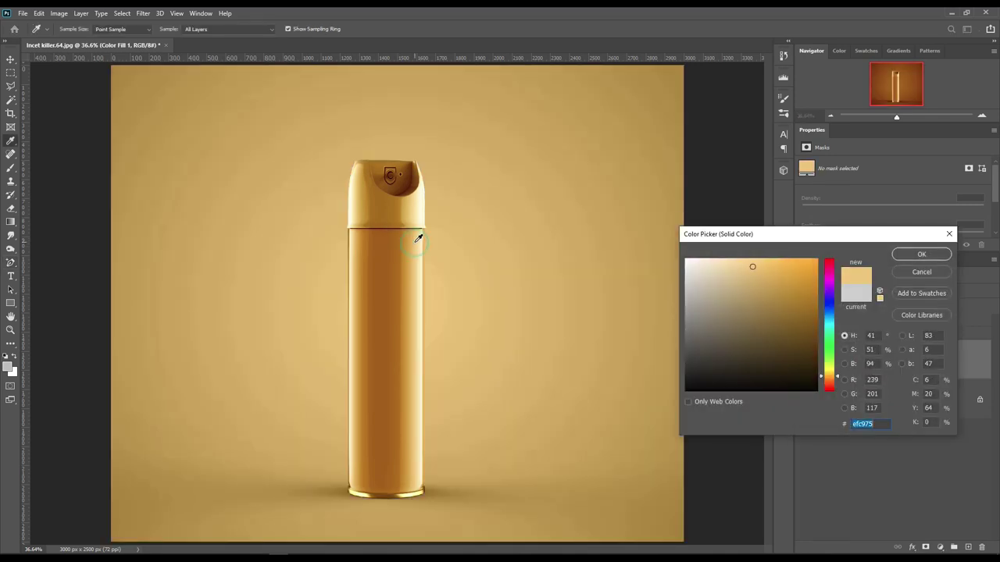
click(424, 214)
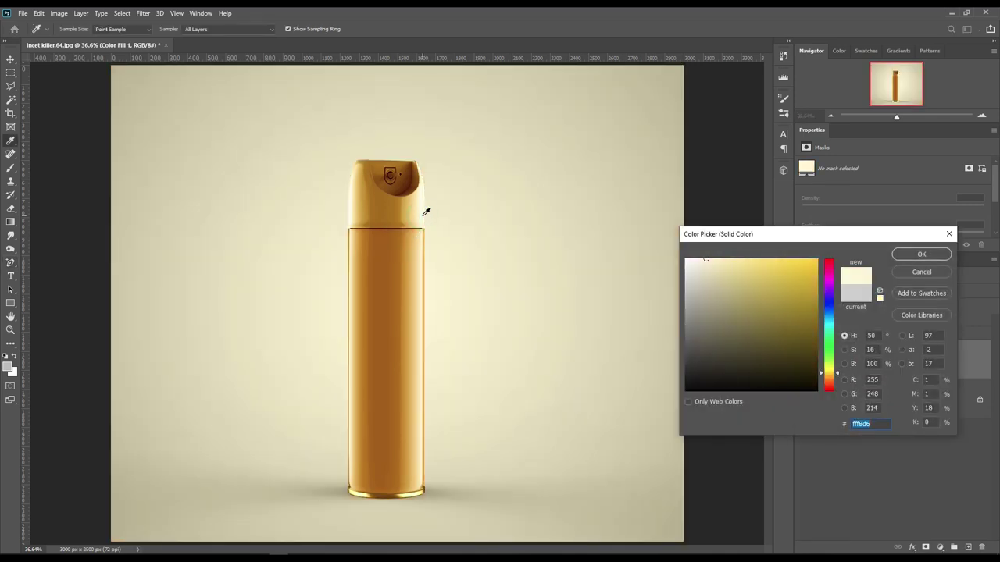
click(426, 267)
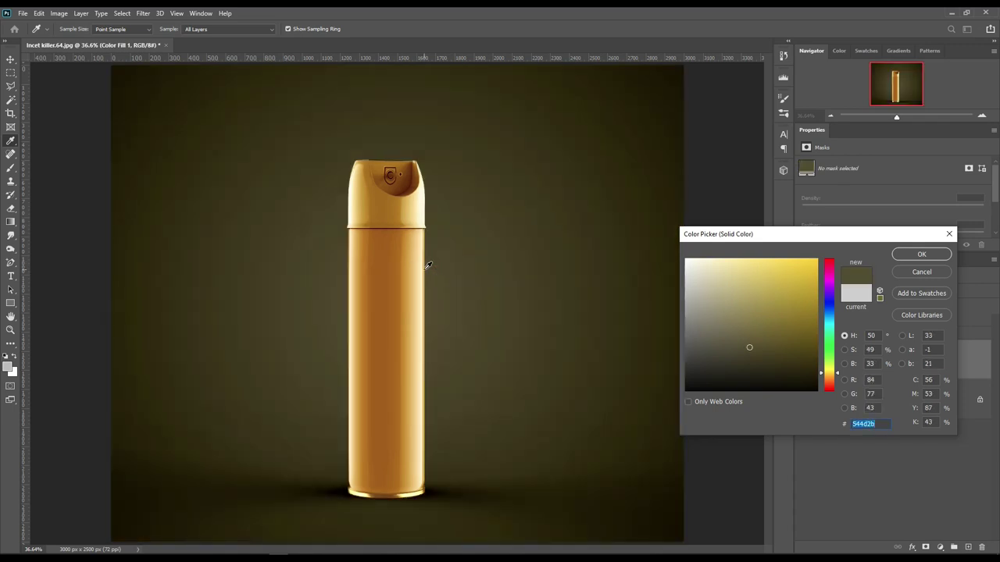
click(426, 266)
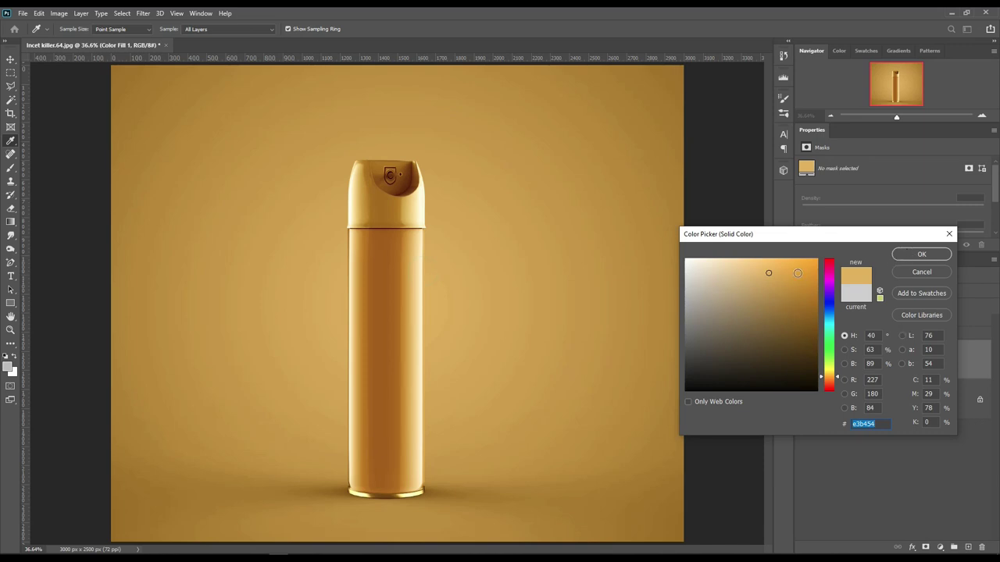
click(908, 256)
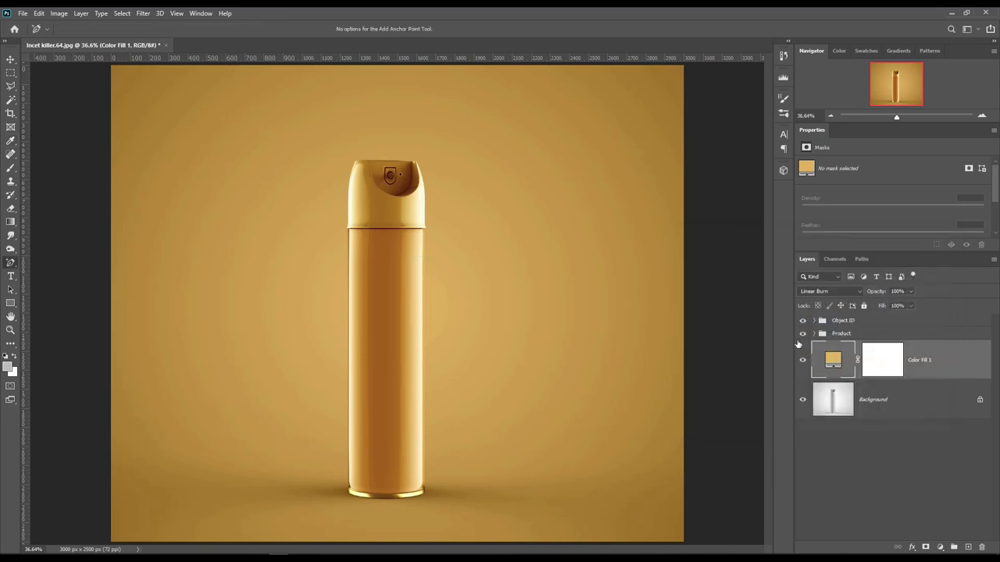
click(813, 333)
Select the Body and Cap outlines and fill Color Fill 1's mask black to exclude the bottle
ctrl+click(905, 375)
ctrl+shift+click(903, 422)
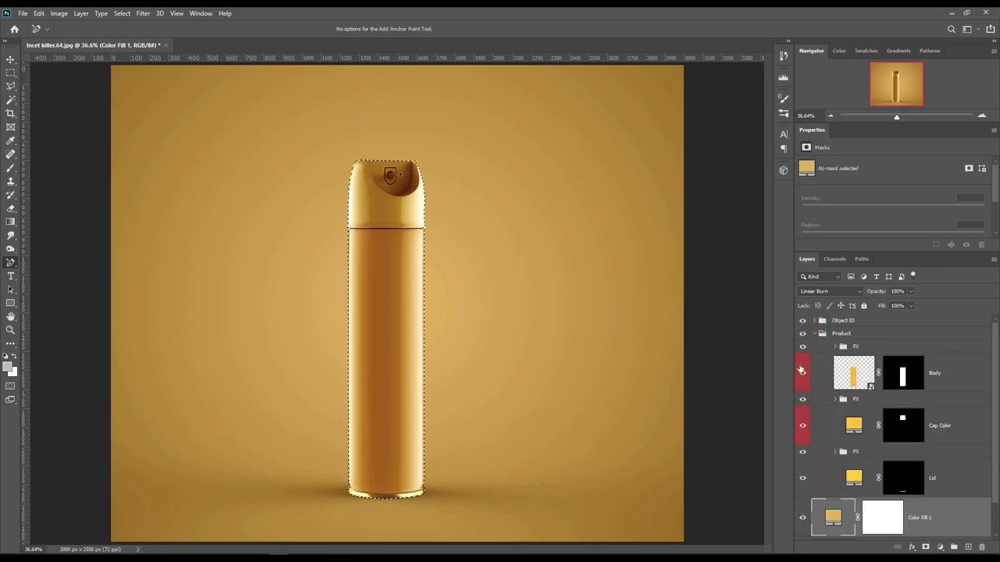
click(814, 334)
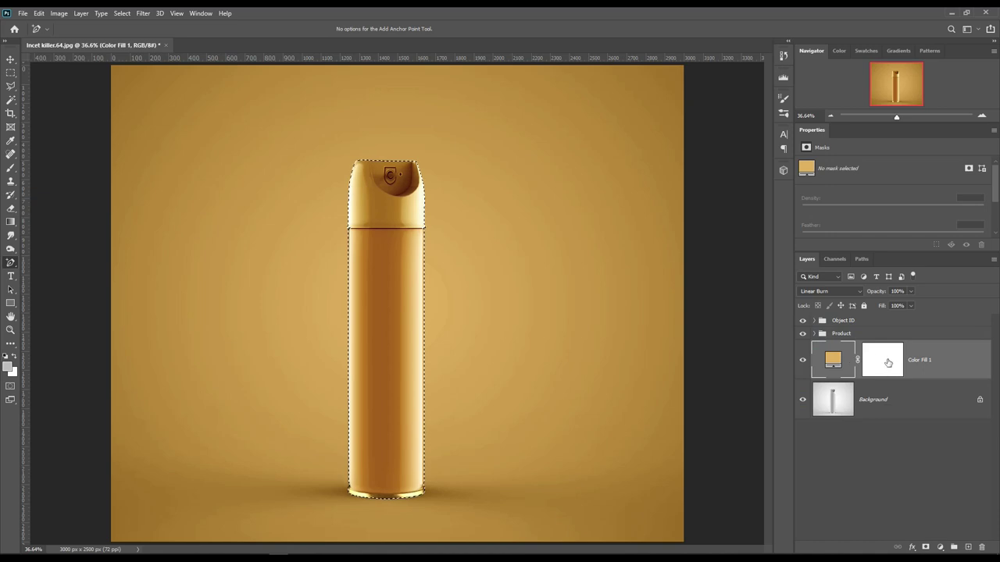
click(887, 361)
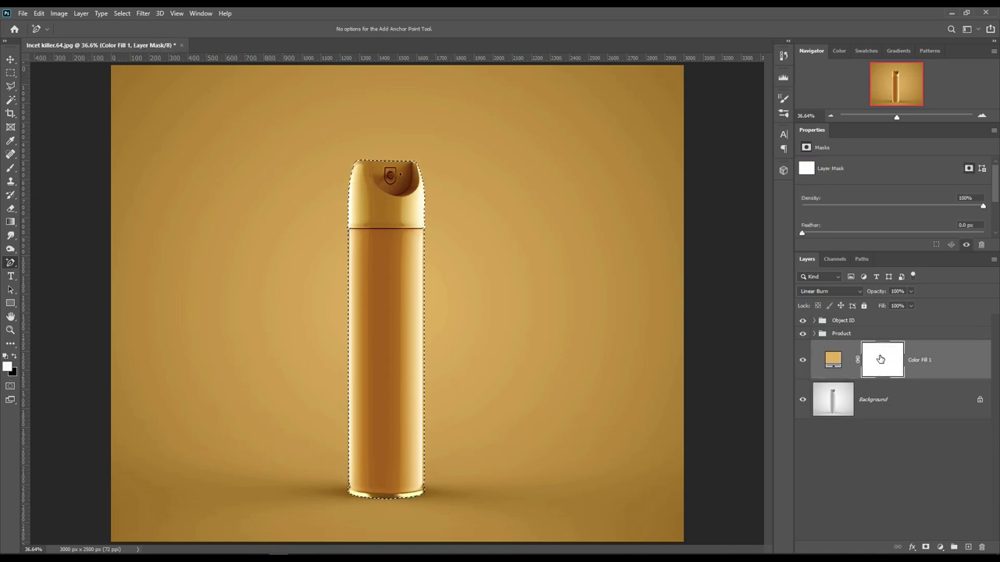
key(ctrl+BackSpace)
Deselect and open the Body smart object's contents, Rectangle 1.psb
key(ctrl+d)
click(814, 334)
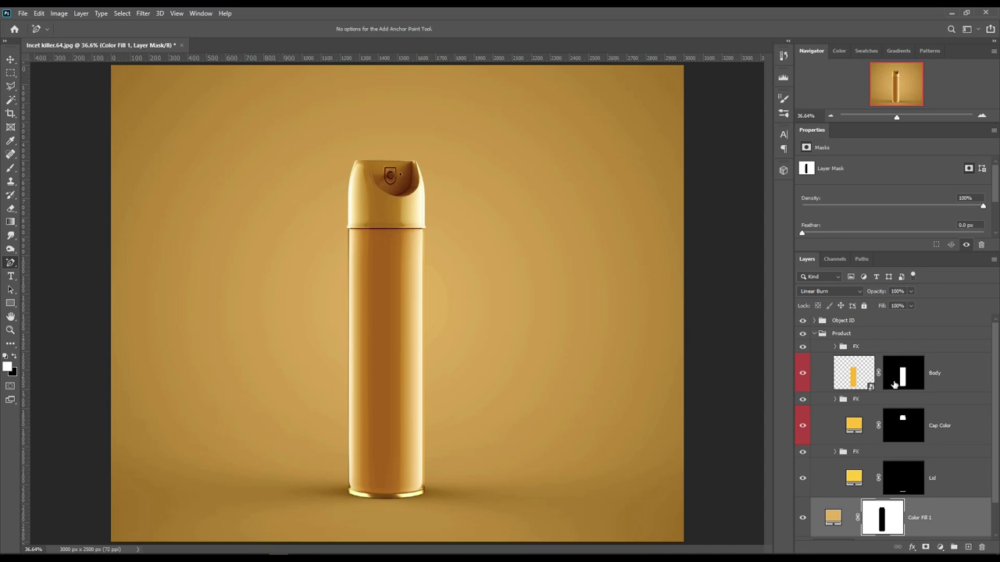
double_click(871, 387)
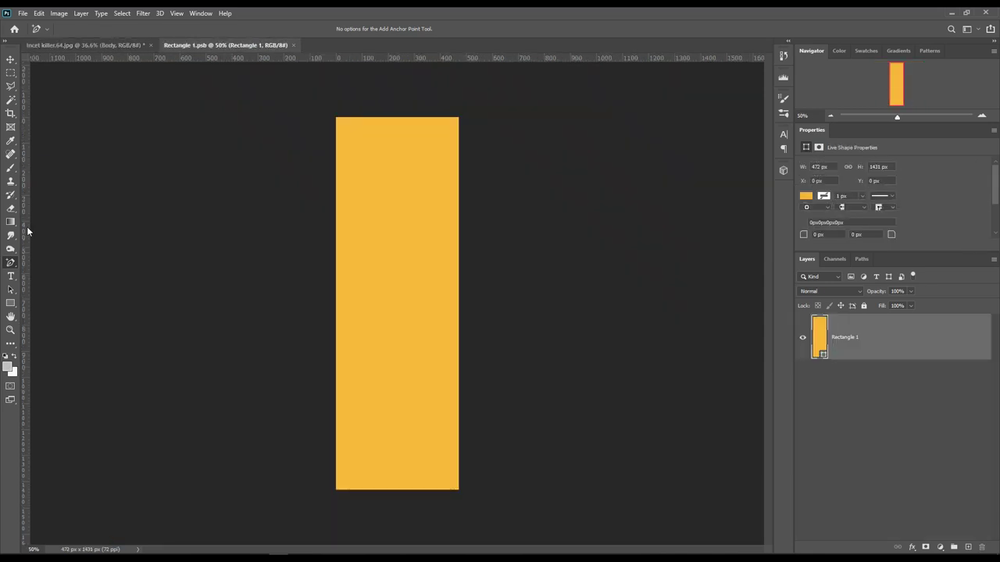
Draw a dark rectangle covering the lower part of the label
click(10, 302)
drag(335, 224, 458, 489)
double_click(818, 336)
click(674, 378)
click(922, 255)
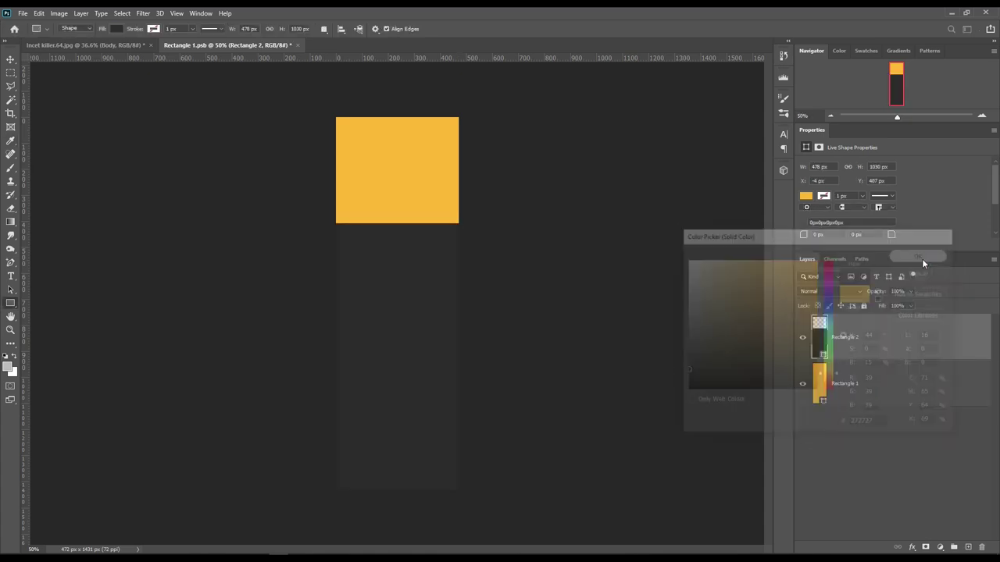
Type 'Mockupart' on the dark area in a yellow script font
key(t)
click(357, 356)
text(Mockupart)
click(150, 29)
key(Return)
text(Mart)
click(920, 254)
Enlarge and rotate Mockupart diagonally, then start a new text in the yellow top
key(ctrl+t)
mouse_move(383, 359)
mouse_down()
mouse_move(478, 349)
mouse_move(424, 252)
mouse_up()
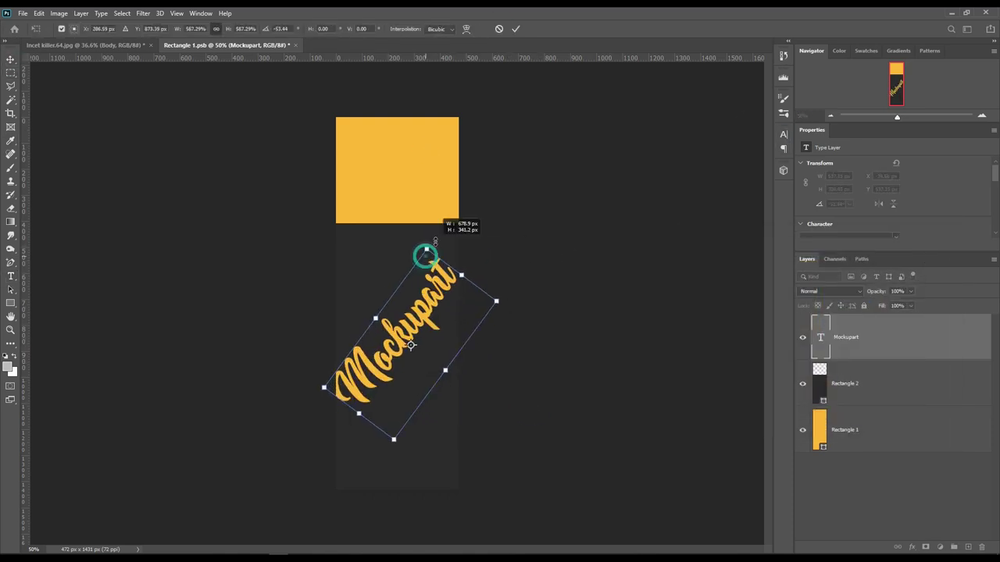
key(Return)
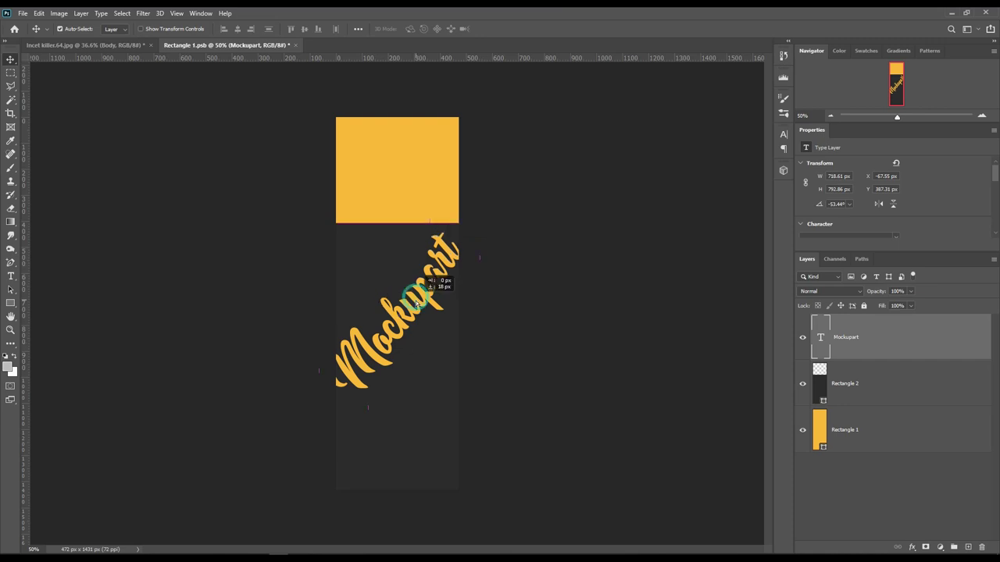
key(t)
click(367, 150)
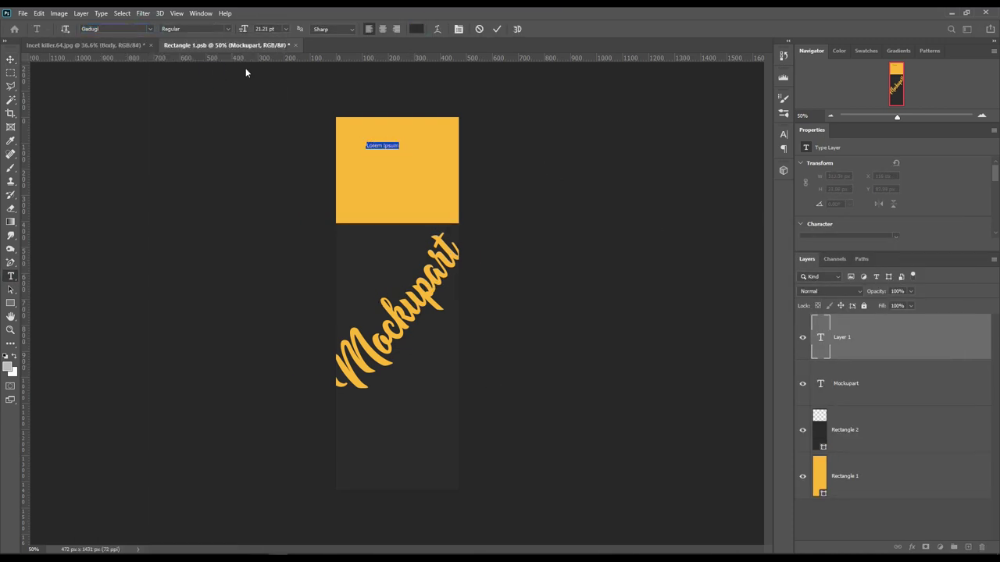
Type MOCK and UP as separate text layers and enlarge both in the yellow top
text(MOCK)
click(386, 174)
text(UP)
key(ctrl+t)
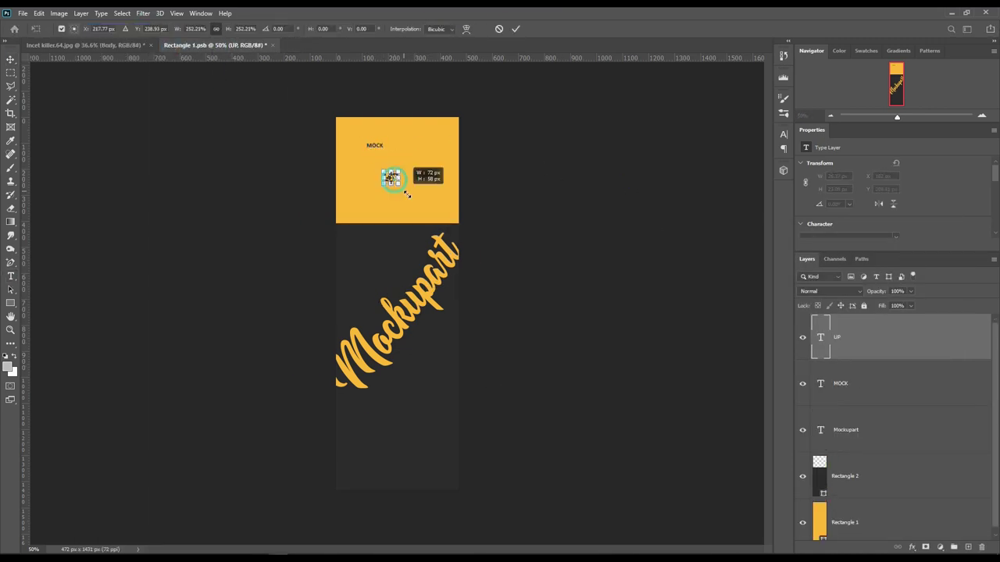
drag(390, 176, 457, 235)
key(Return)
ctrl+click(379, 145)
key(ctrl+t)
drag(366, 149, 353, 178)
key(Return)
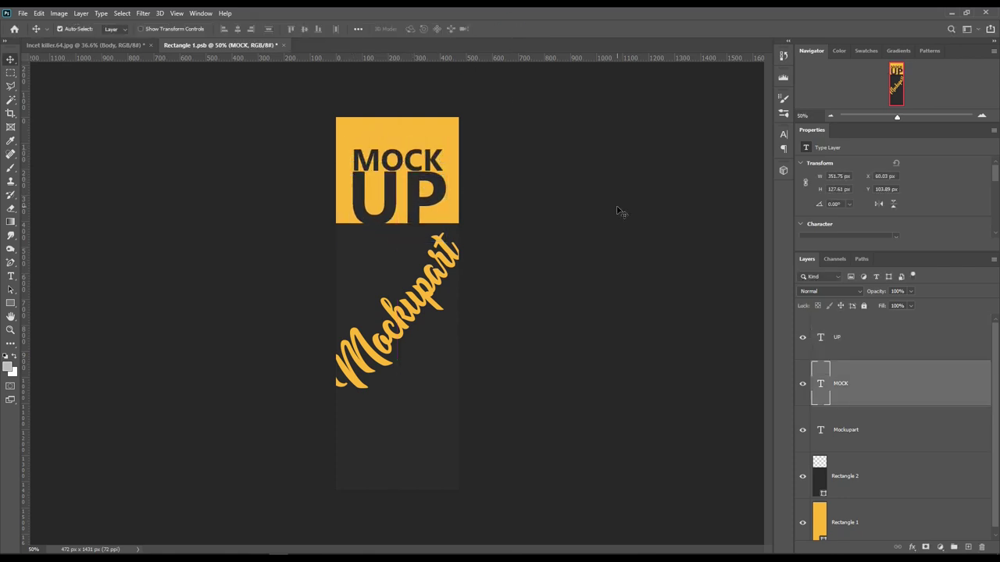
Add white 'FREEE SPRAY BOTTLE' text below Mockupart and enlarge it
click(10, 275)
click(357, 416)
click(415, 29)
click(743, 250)
key(Return)
text(FREE SPRAY BOTTLE)
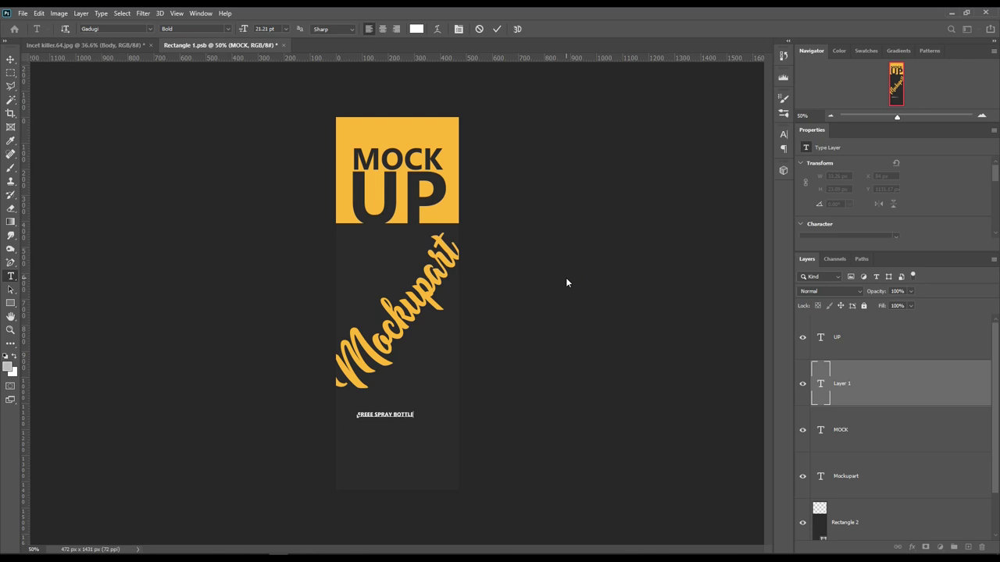
click(11, 59)
key(ctrl+t)
drag(413, 428, 458, 429)
key(Return)
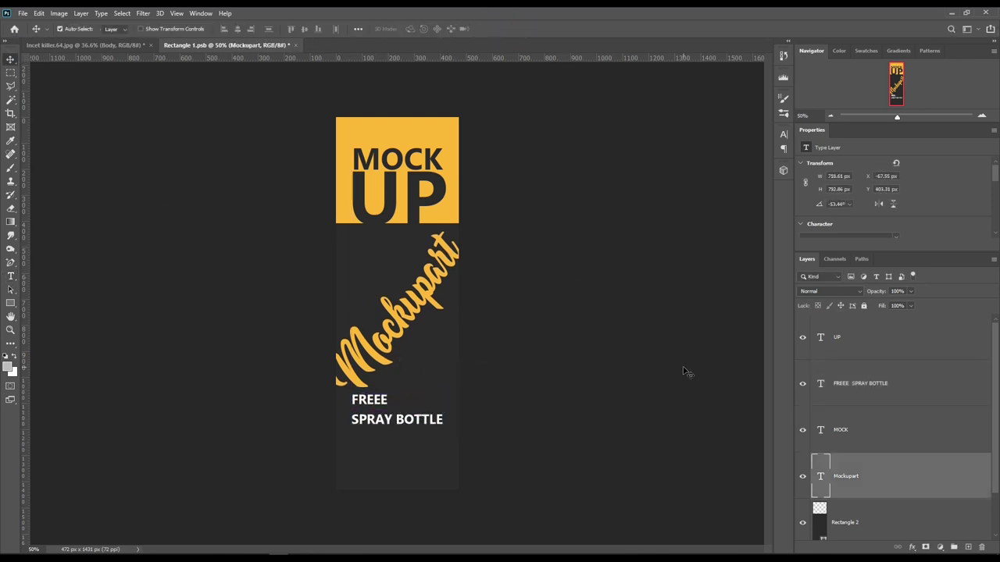
Add a Regular-weight lorem ipsum paragraph below FREEE SPRAY BOTTLE and nudge the heading down
key(t)
drag(351, 437, 449, 466)
click(225, 29)
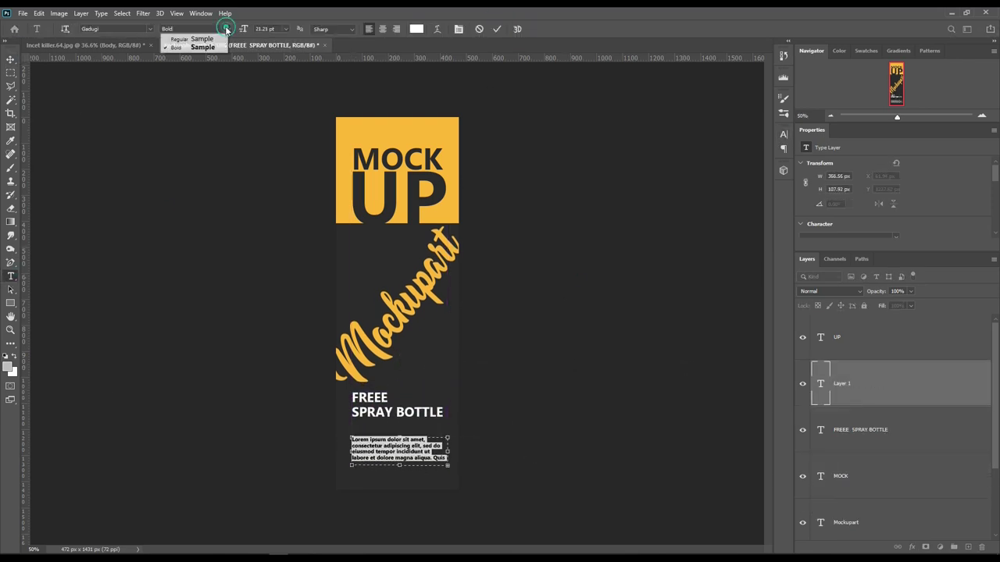
click(195, 39)
click(496, 29)
key(v)
drag(392, 413, 393, 417)
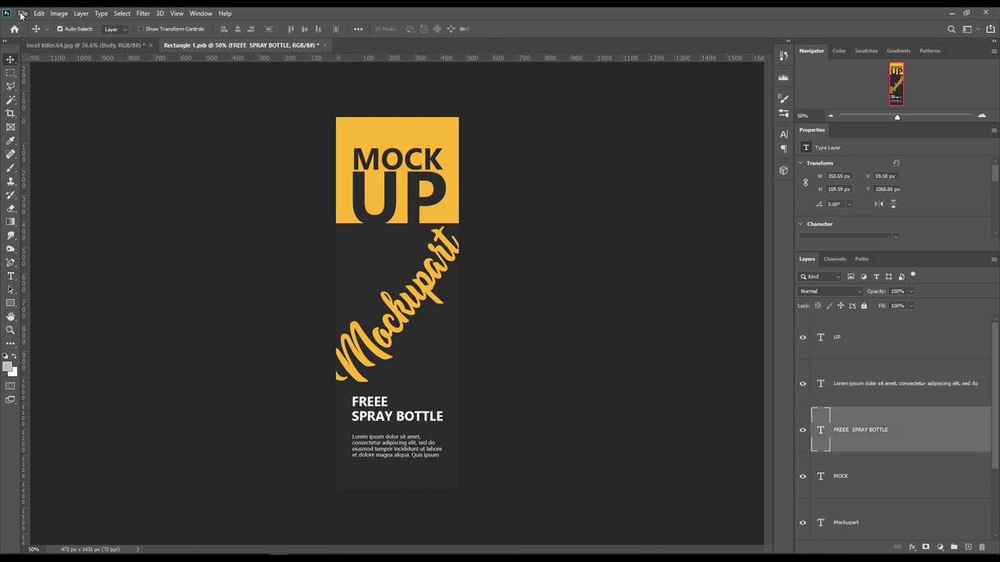
Save the label document and return to the spray-can mockup
click(23, 14)
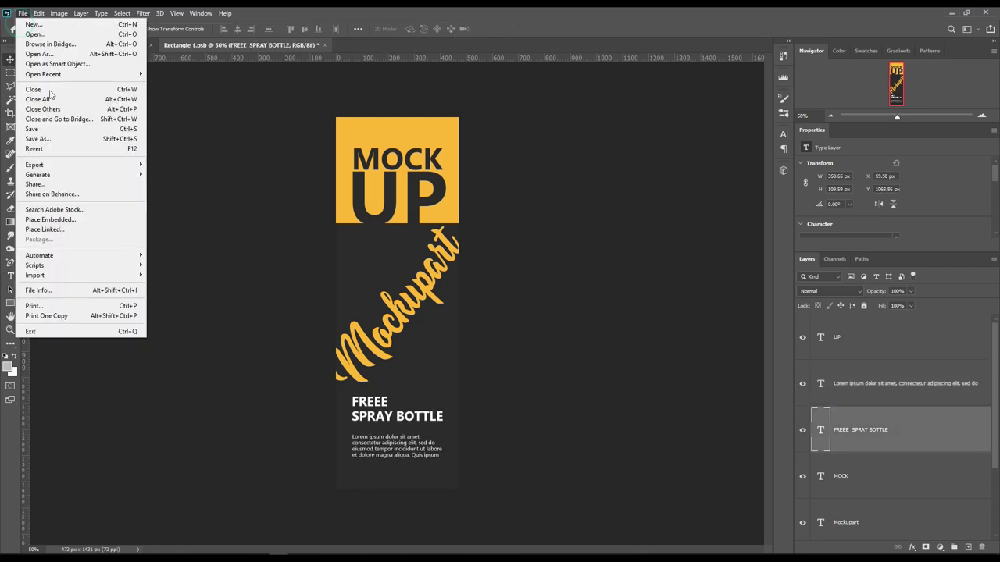
click(66, 130)
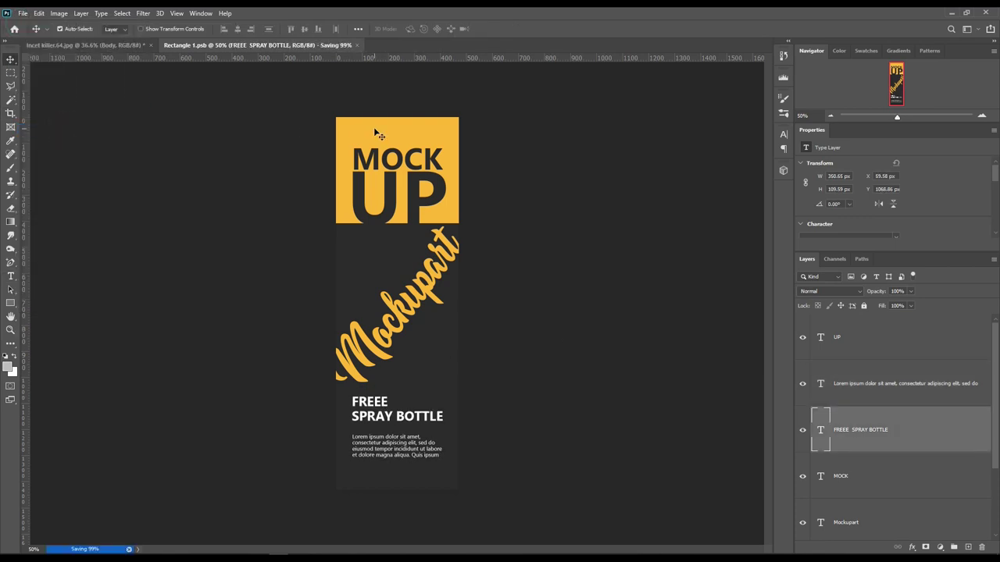
click(86, 43)
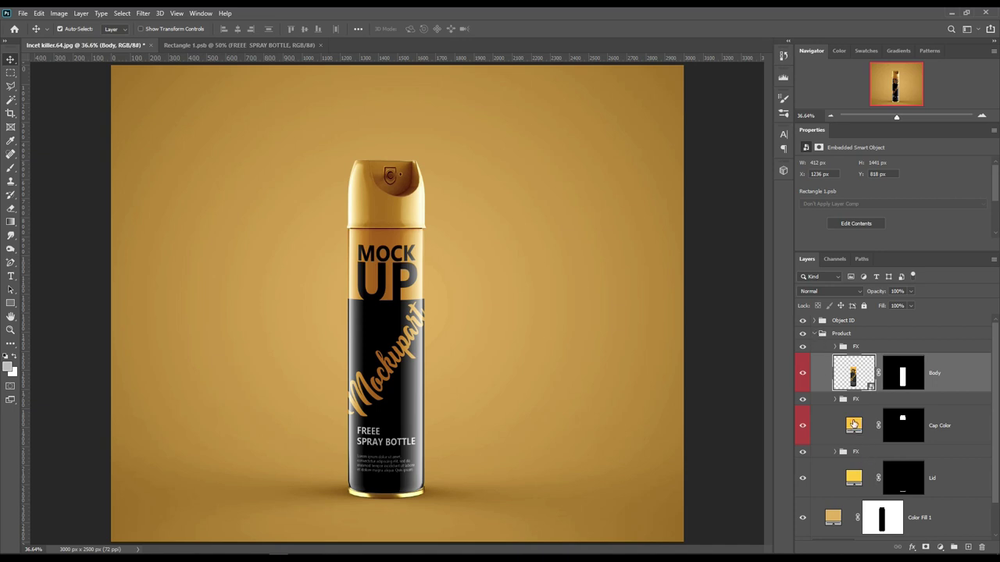
Change the Cap Color fill to dark grey
double_click(853, 424)
click(385, 233)
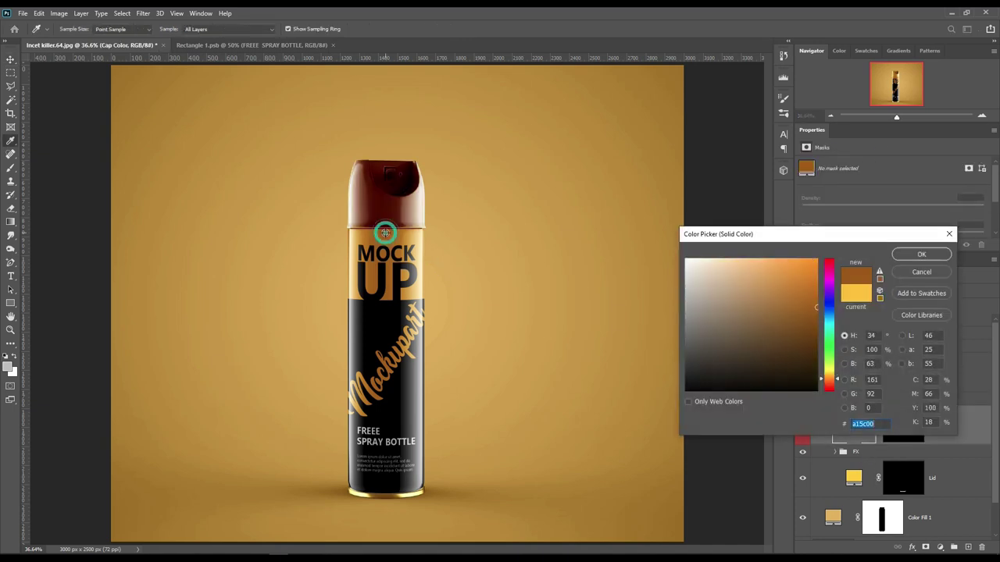
mouse_move(807, 305)
mouse_down()
mouse_move(785, 262)
mouse_move(757, 253)
mouse_move(769, 255)
mouse_up()
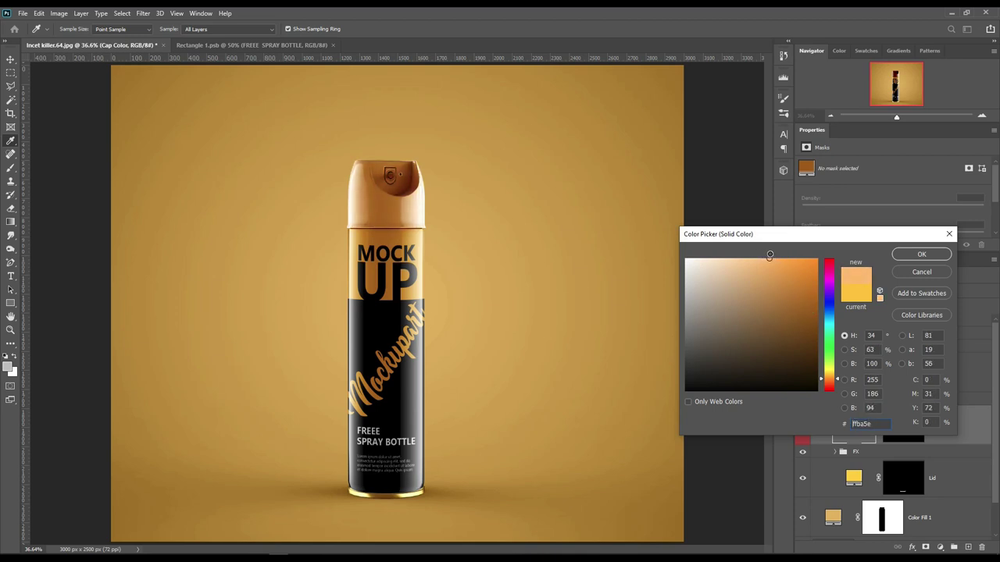
drag(833, 382, 831, 379)
click(386, 337)
mouse_move(731, 322)
mouse_down()
mouse_move(654, 327)
mouse_move(650, 314)
mouse_move(648, 347)
mouse_up()
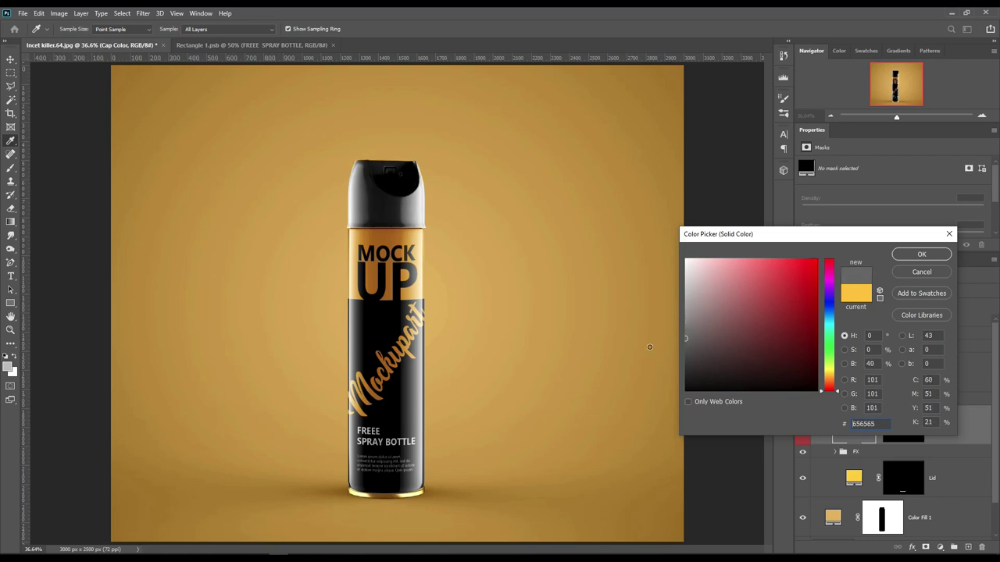
click(910, 254)
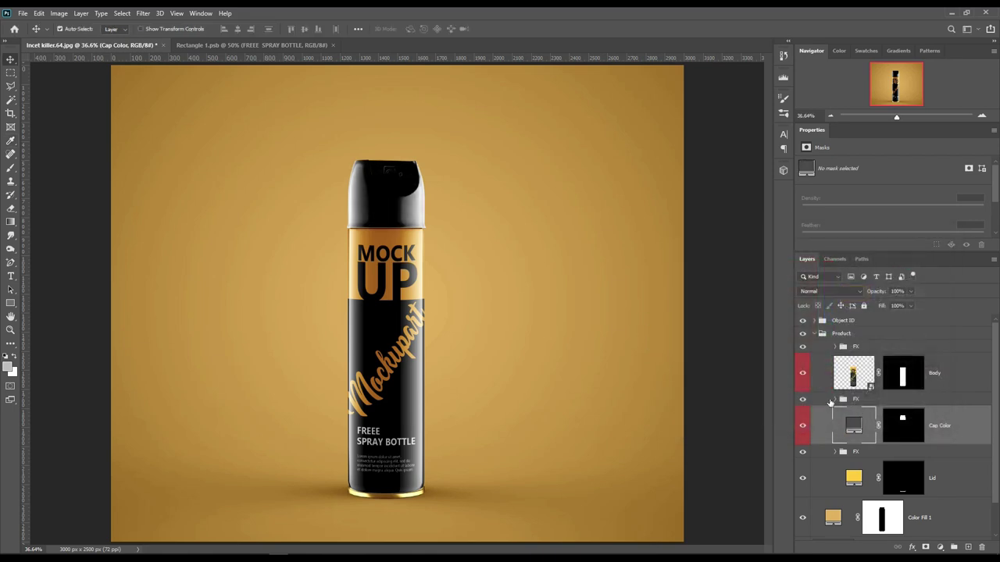
Try Multiply on Layer 2 under Body, then set it back to Linear Burn
click(836, 399)
click(914, 500)
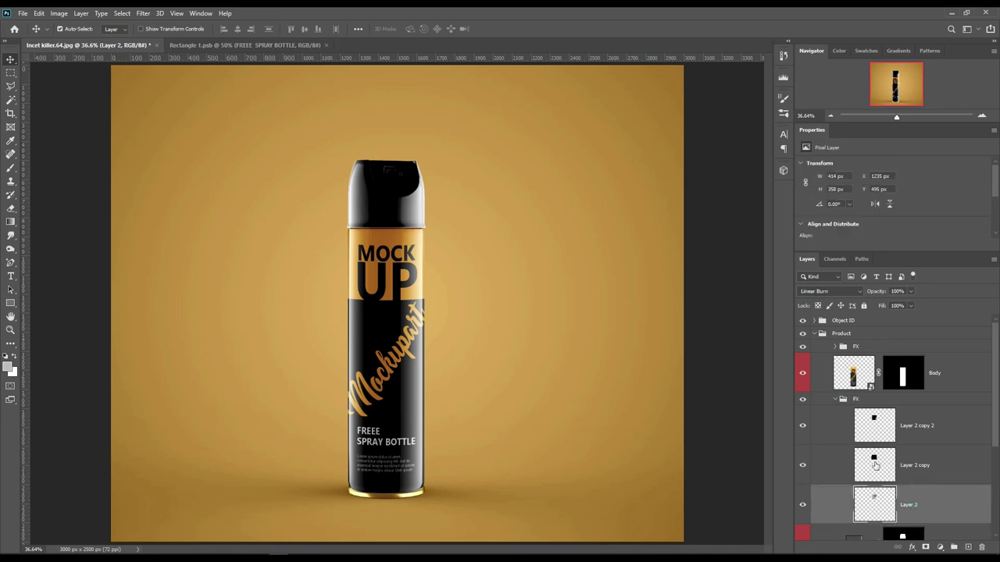
click(849, 293)
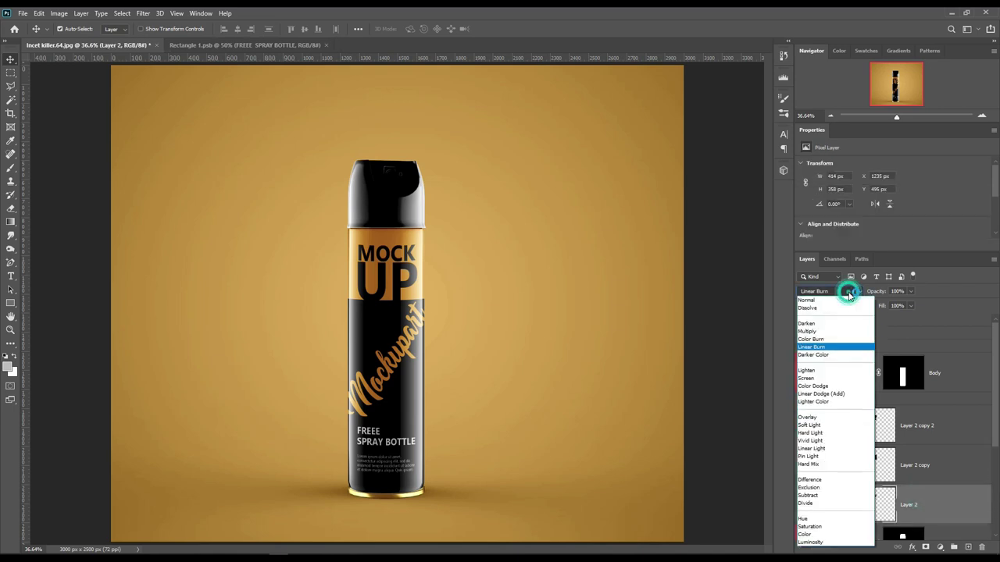
click(824, 332)
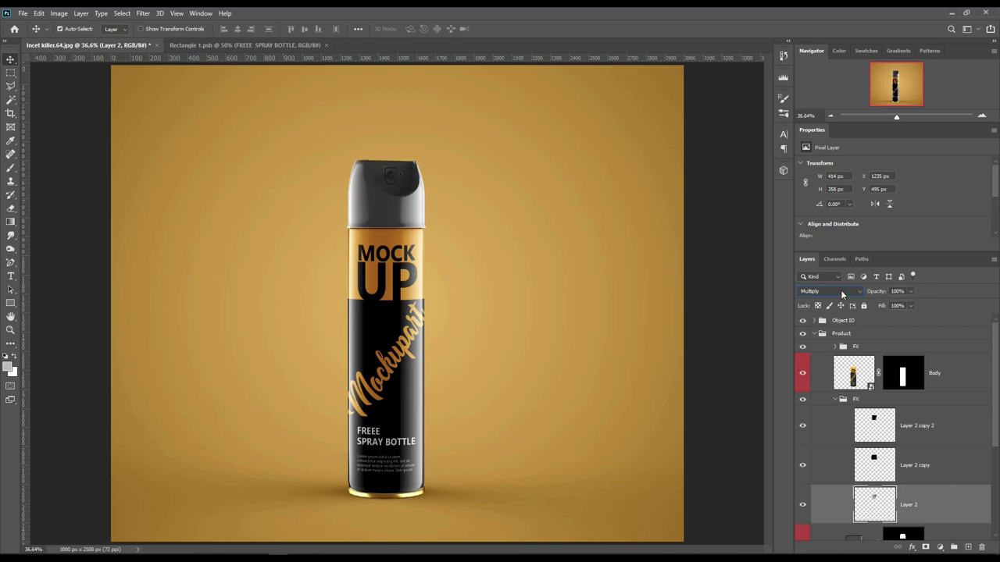
click(842, 294)
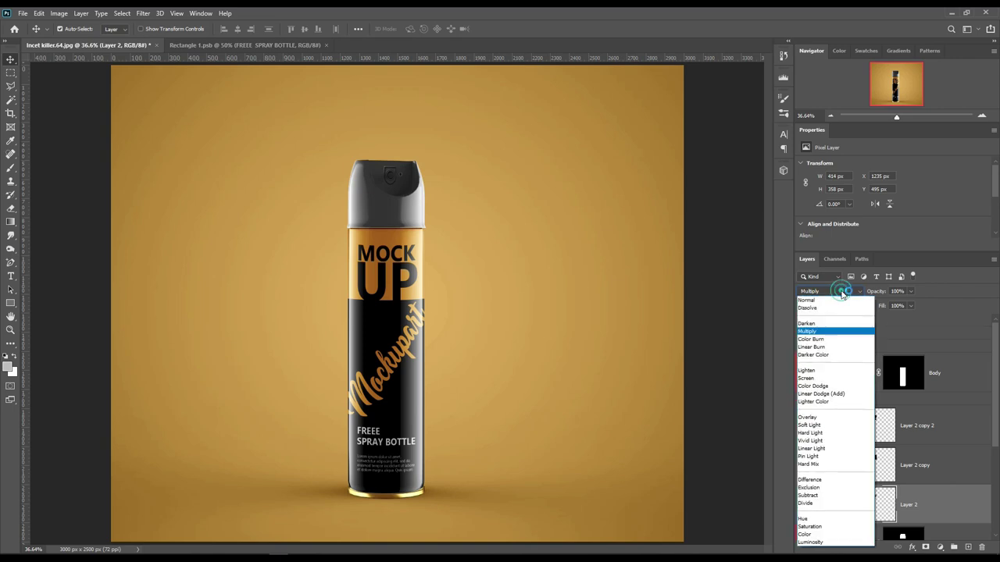
click(824, 348)
scroll(909, 451, down, 1)
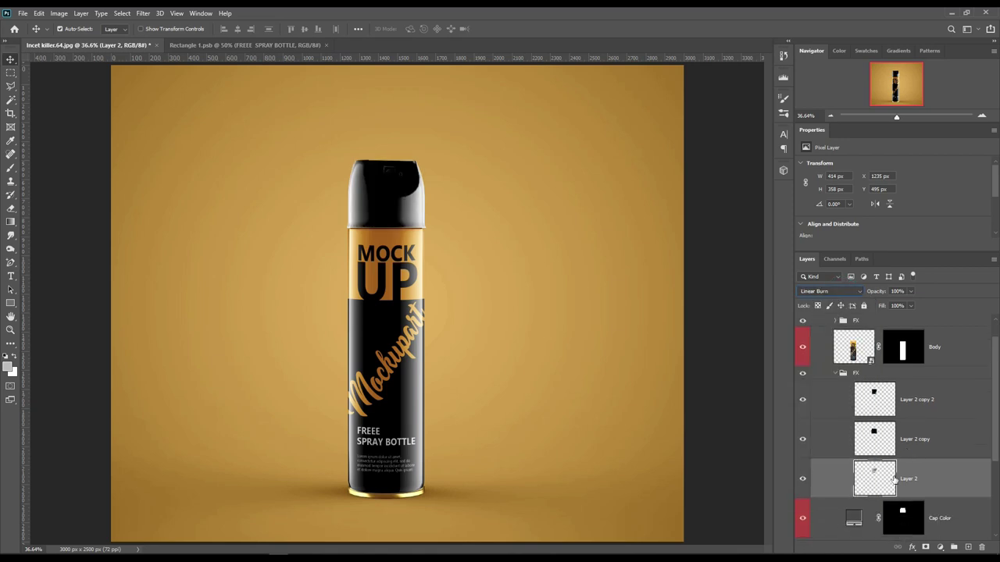
double_click(854, 518)
Set the Cap Color fill to a soft orange (#f7b24e)
text(a35e00)
mouse_move(734, 304)
mouse_down()
mouse_move(810, 243)
mouse_move(772, 243)
mouse_up()
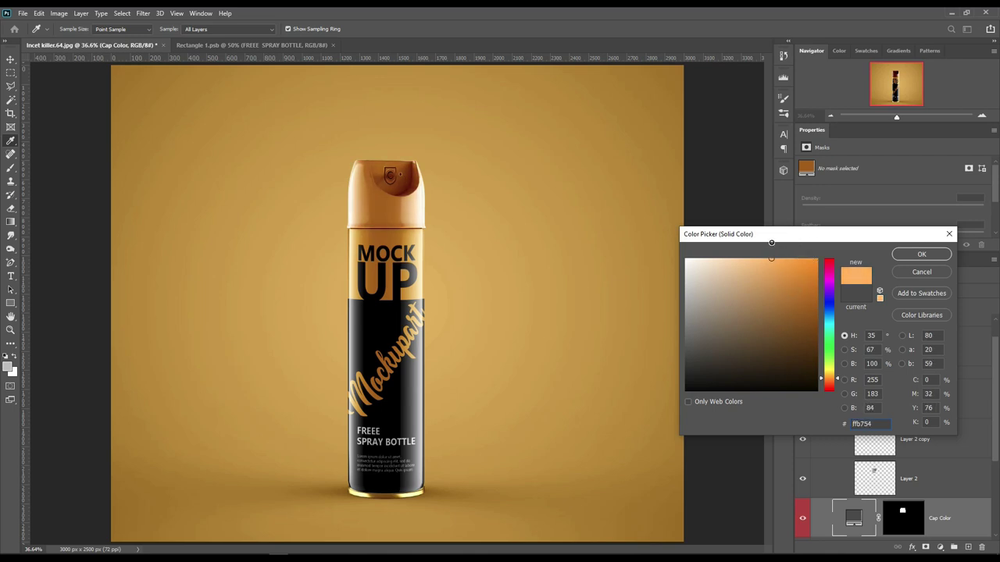
drag(831, 381, 833, 382)
drag(770, 258, 772, 262)
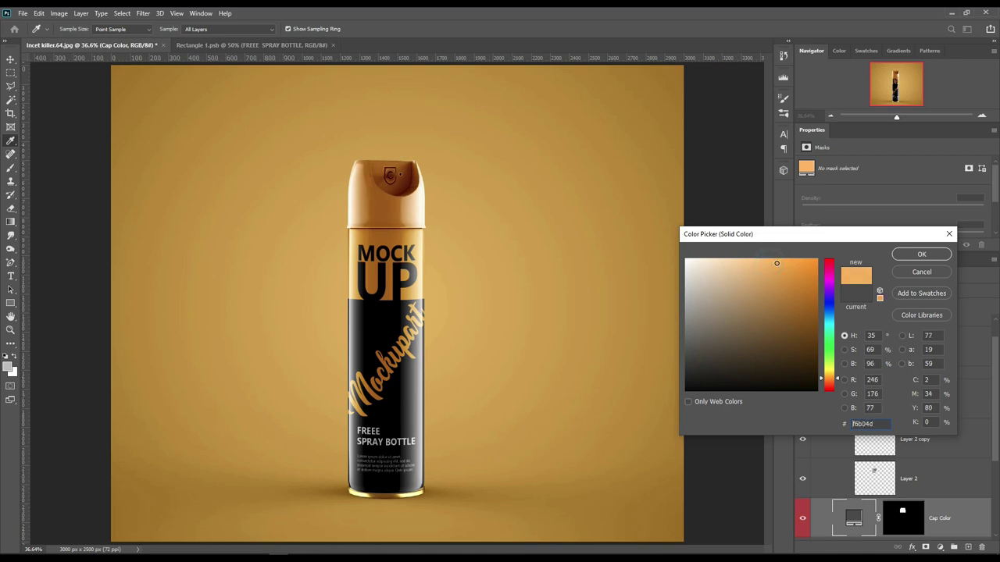
click(940, 254)
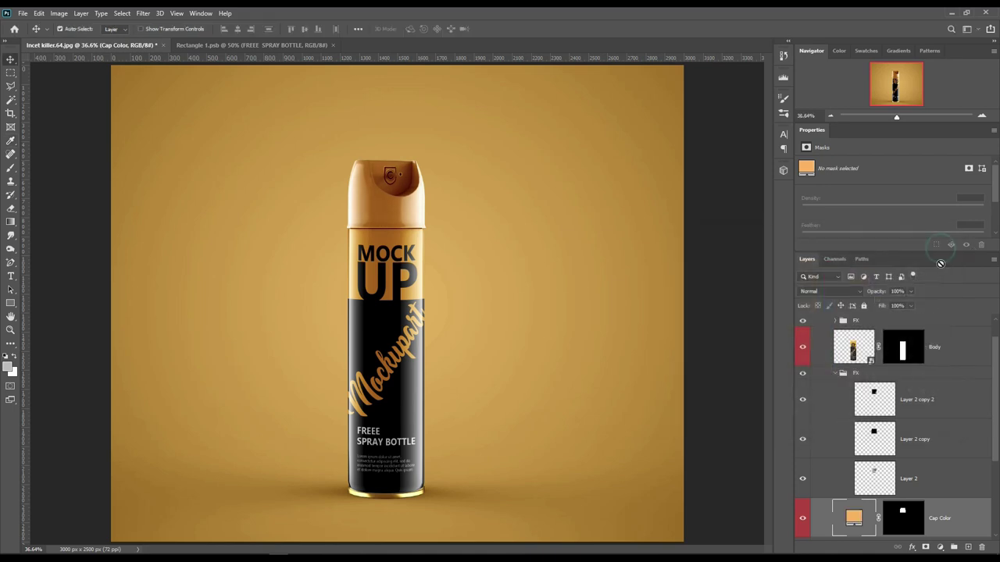
click(834, 374)
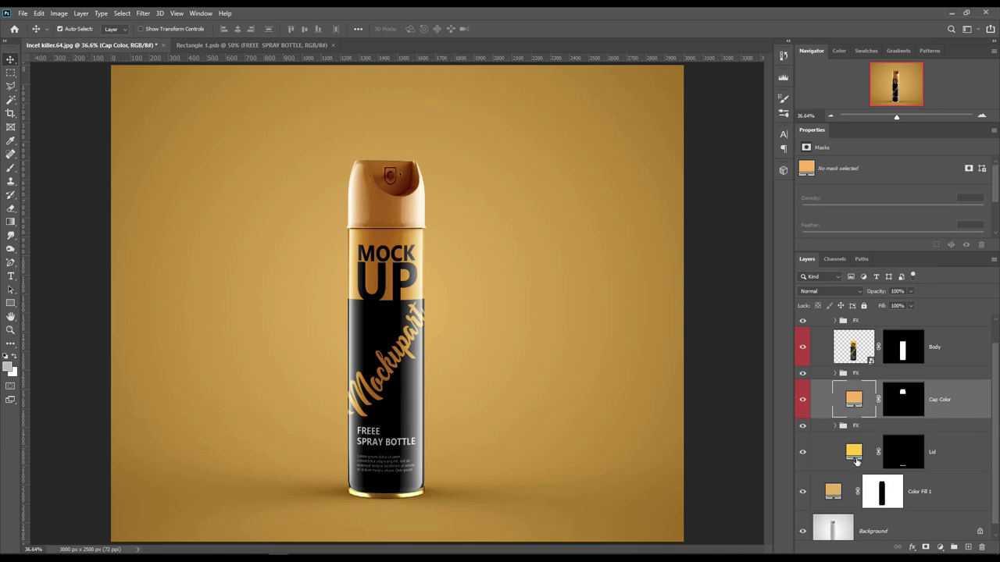
Change the Lid fill to dark grey #626262 and collapse the Product group
double_click(855, 452)
mouse_move(725, 283)
mouse_down()
mouse_move(670, 265)
mouse_move(650, 340)
mouse_up()
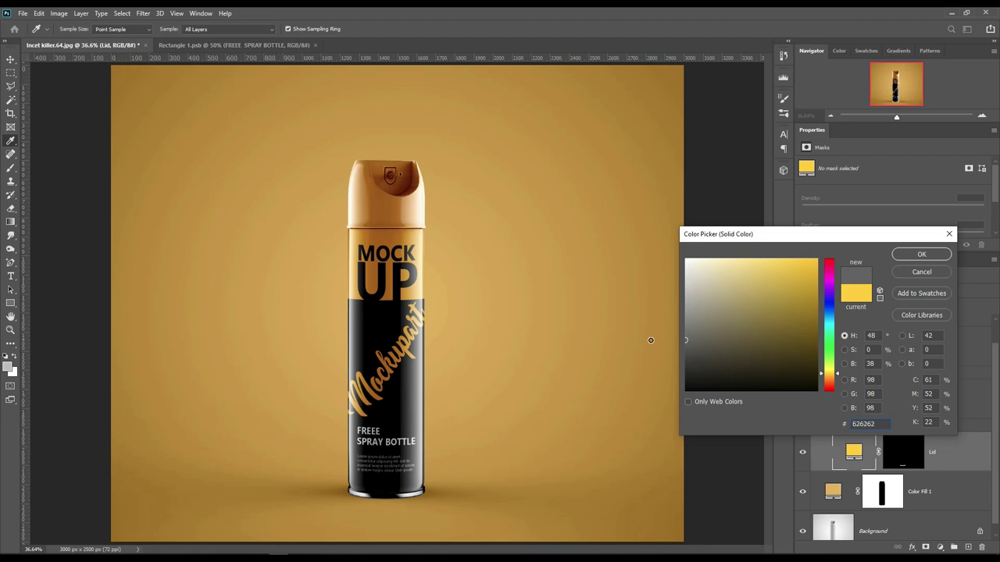
click(921, 254)
scroll(843, 414, up, 1)
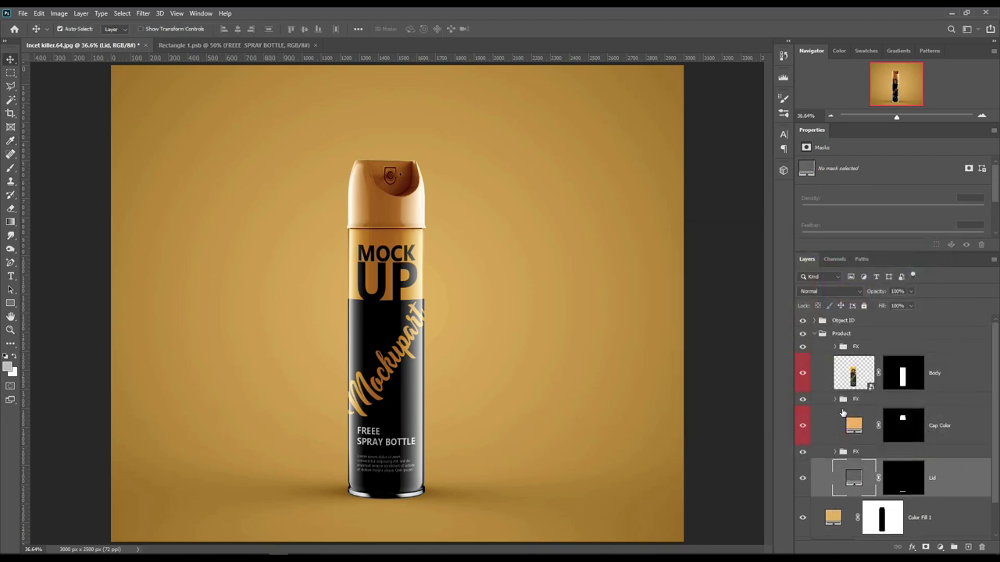
click(814, 334)
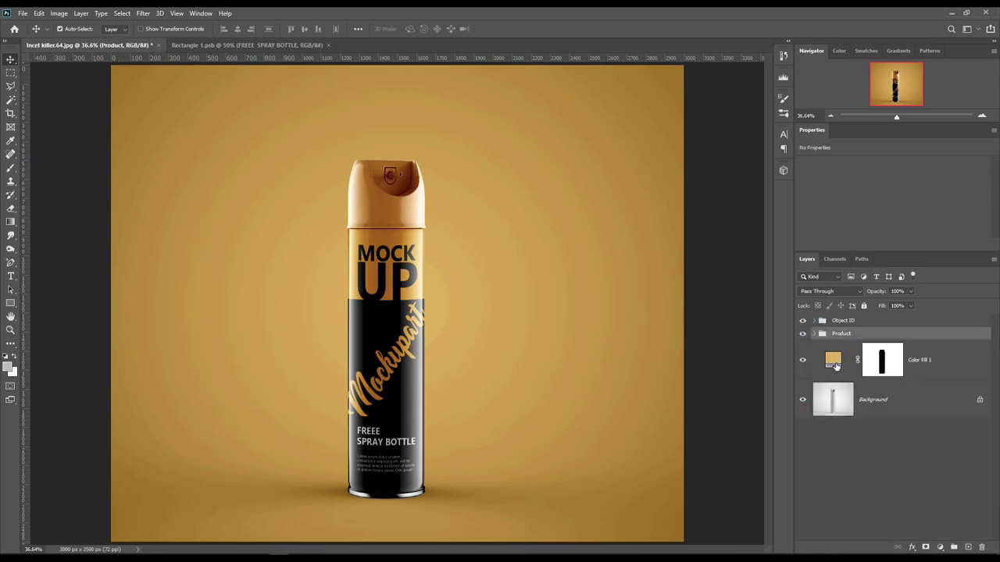
Change Color Fill 1's background colour to light grey #dfdfdf
double_click(833, 360)
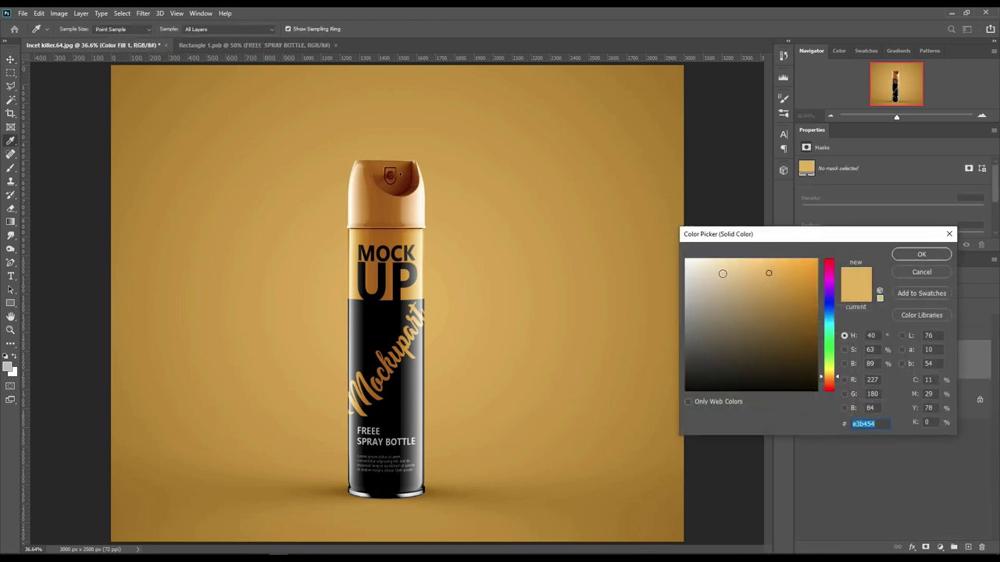
text(d5d5d5)
drag(670, 282, 659, 335)
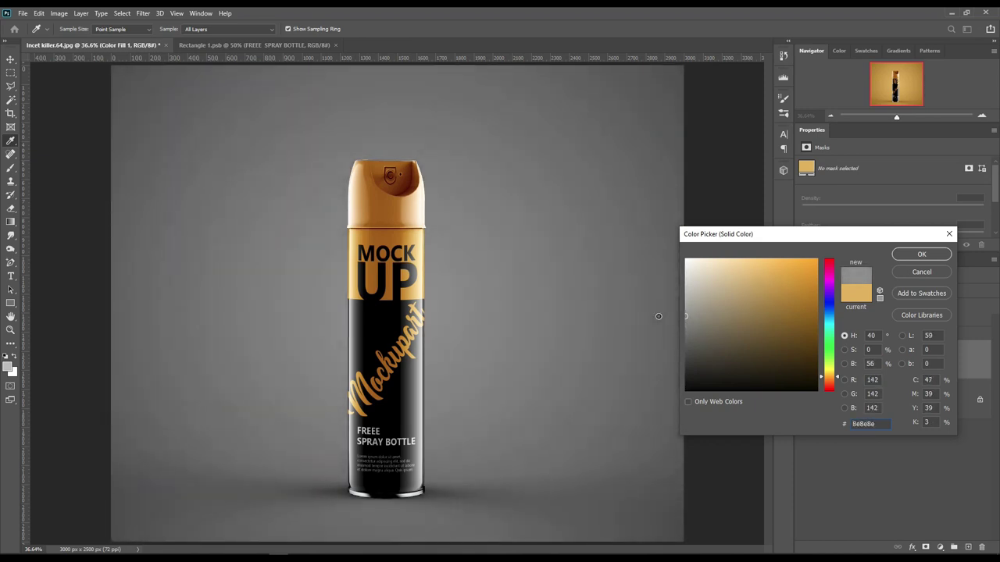
mouse_move(660, 335)
mouse_down()
mouse_move(644, 261)
mouse_move(647, 270)
mouse_up()
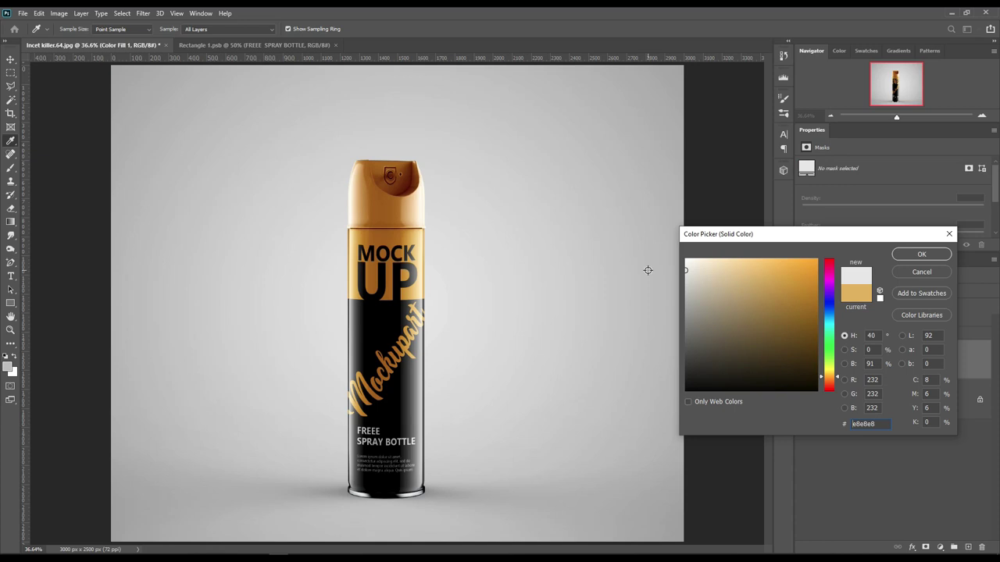
mouse_move(686, 270)
mouse_down()
mouse_move(682, 303)
mouse_move(678, 291)
mouse_up()
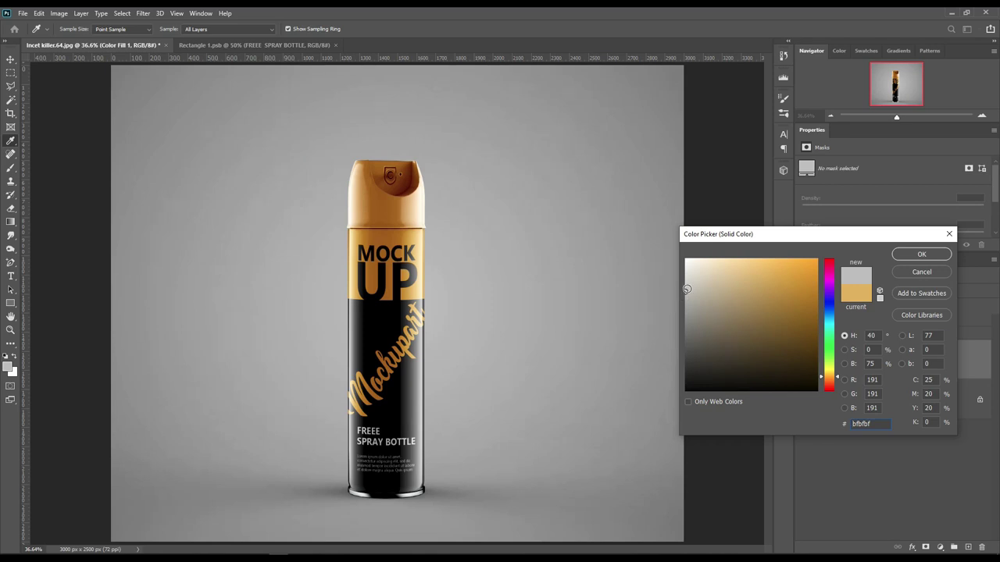
drag(700, 287, 685, 274)
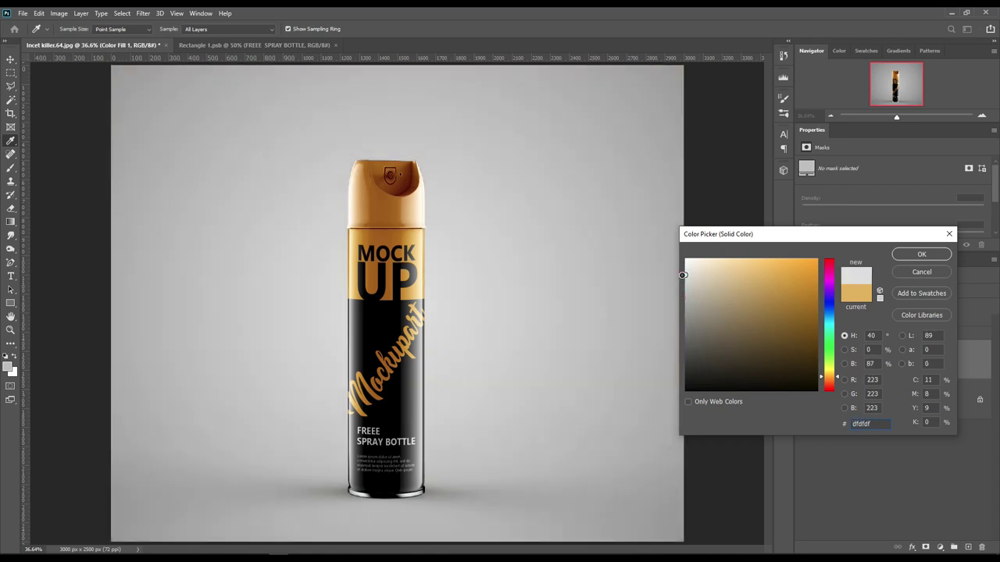
click(910, 255)
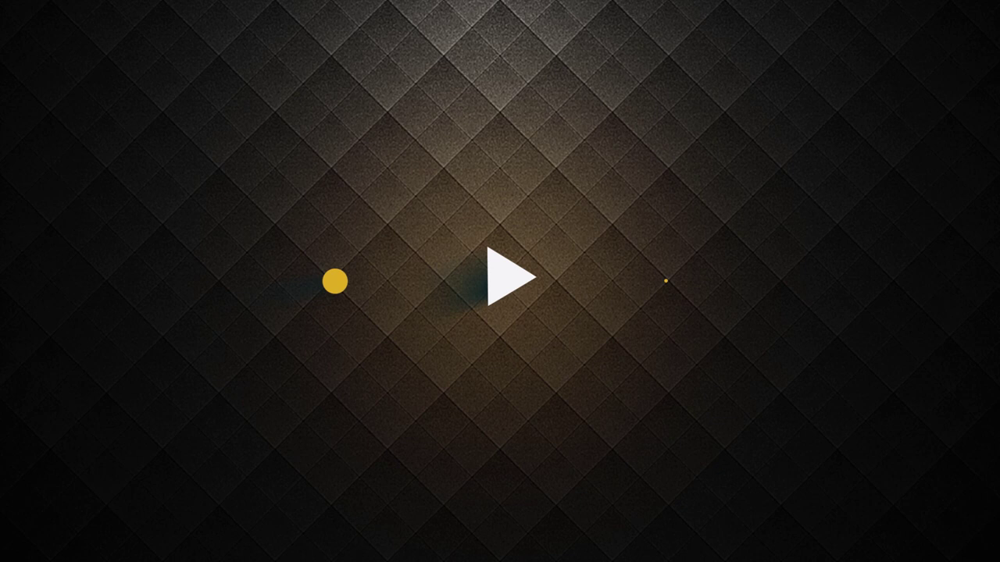